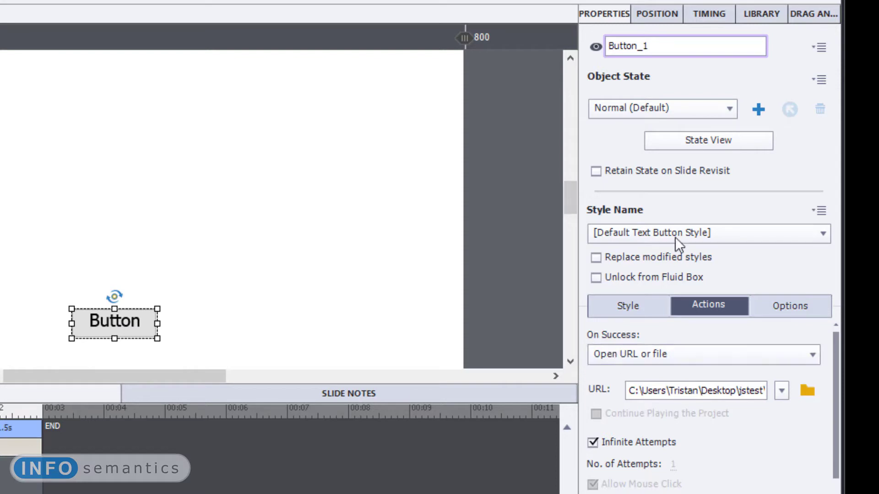
- Set the slide's On Enter action to Assign, targeting the variable xcmndLoadJSFromAction
{"action": "left_click", "coordinate": [674, 53]}
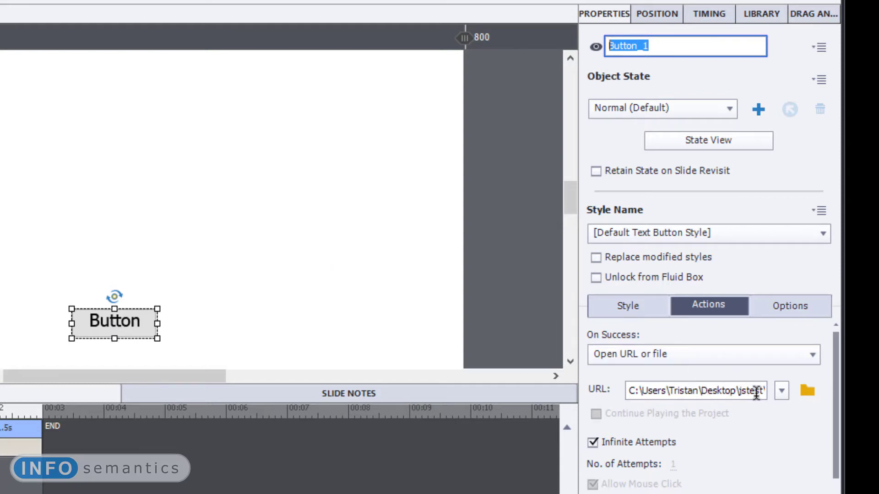
{"action": "left_click_drag", "start_coordinate": [739, 390], "coordinate": [822, 418]}
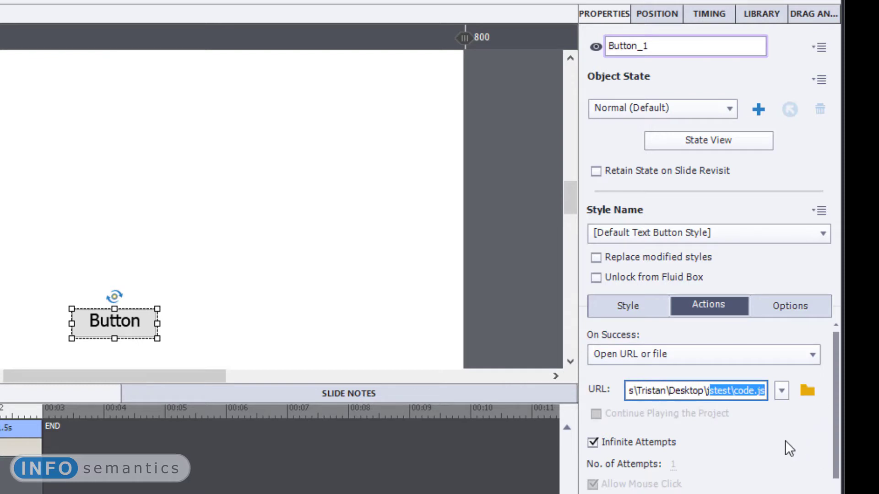
{"action": "left_click", "coordinate": [332, 257]}
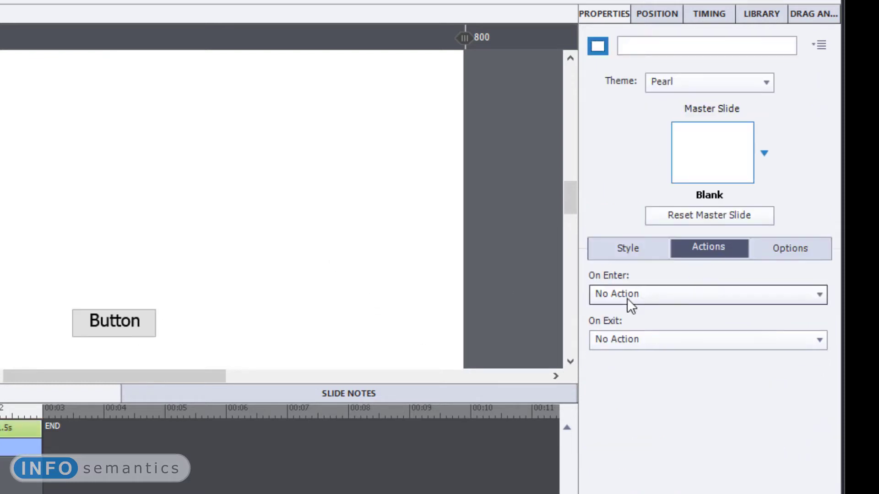
{"action": "left_click", "coordinate": [671, 299]}
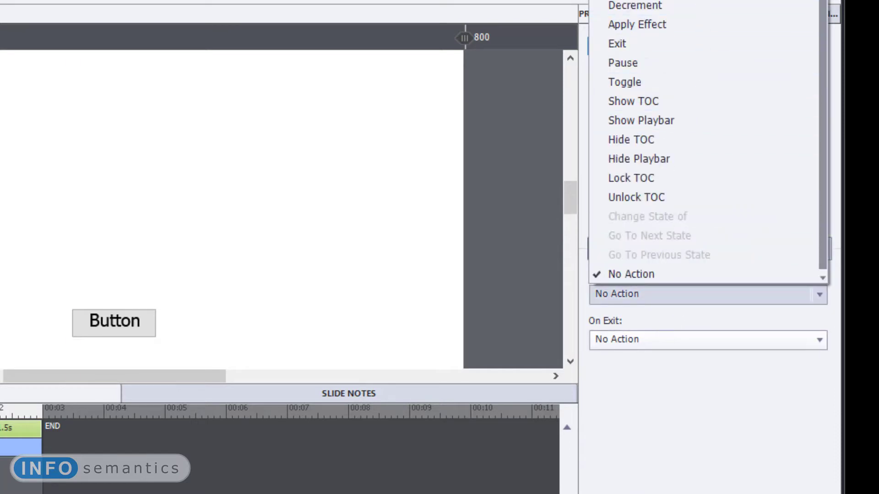
{"action": "left_click", "coordinate": [687, 1]}
{"action": "left_click", "coordinate": [725, 321]}
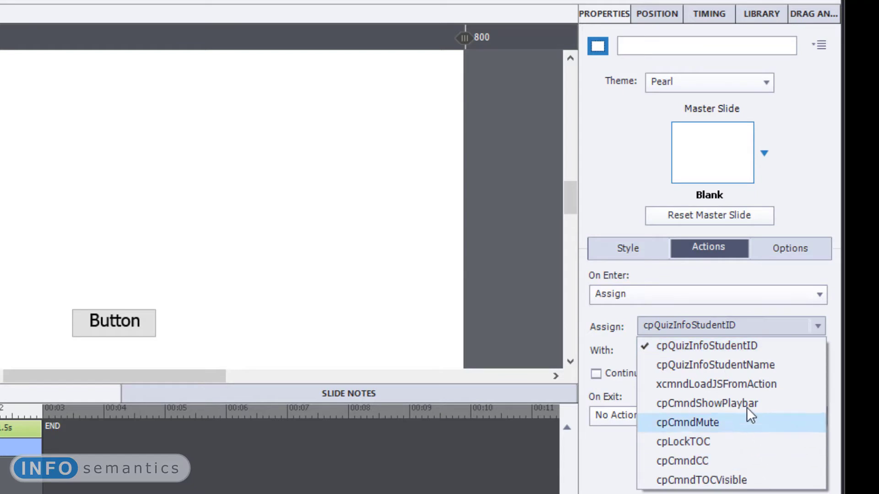
{"action": "left_click", "coordinate": [743, 390]}
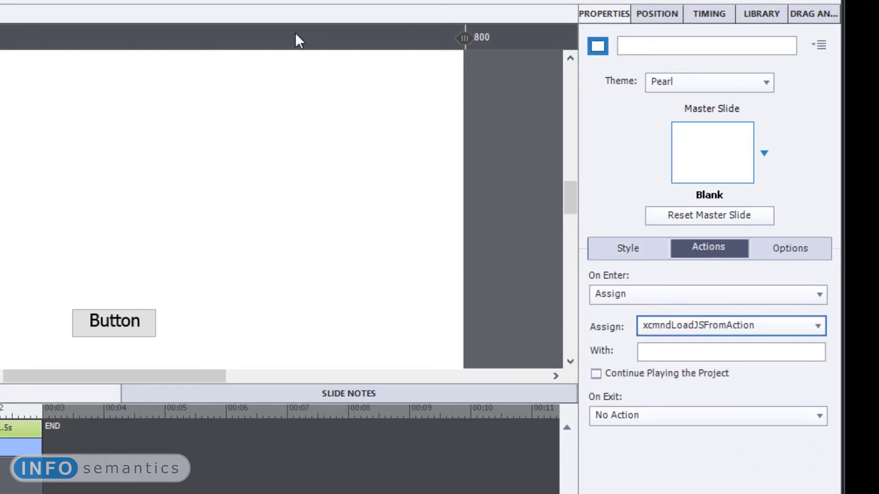
- Enter Button_1 as the value assigned to xcmndLoadJSFromAction in the slide's On Enter action
{"action": "left_click", "coordinate": [662, 352]}
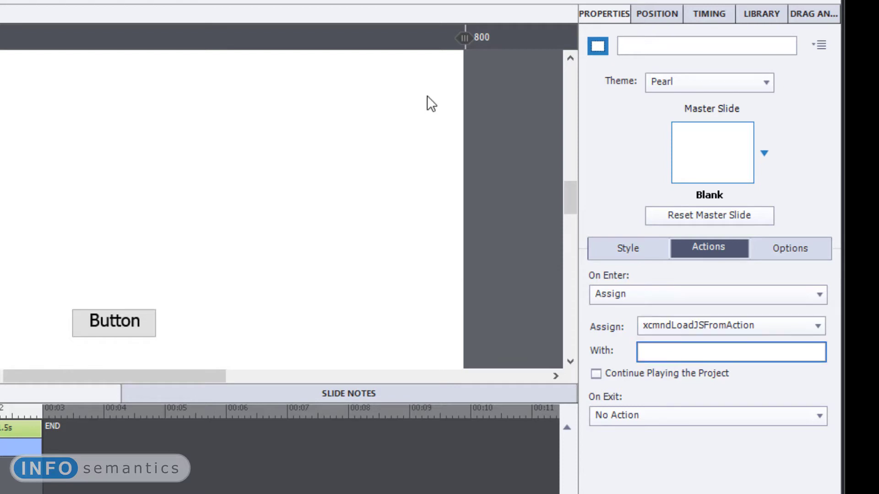
{"action": "type", "text": "Button_1"}
{"action": "left_click_drag", "start_coordinate": [689, 349], "coordinate": [468, 324]}
{"action": "left_click", "coordinate": [469, 323]}
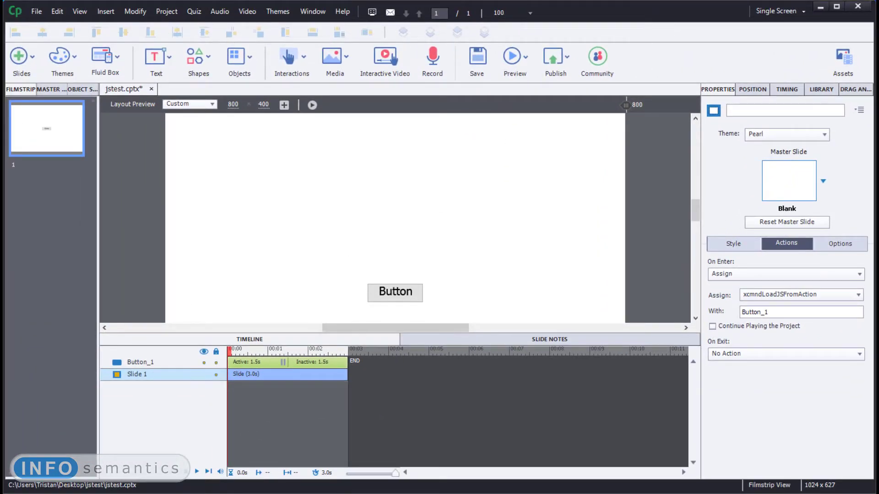
- Switch to the jstest folder in File Explorer, open code.js in Notepad and examine its alert code
{"action": "key", "text": "alt+Tab"}
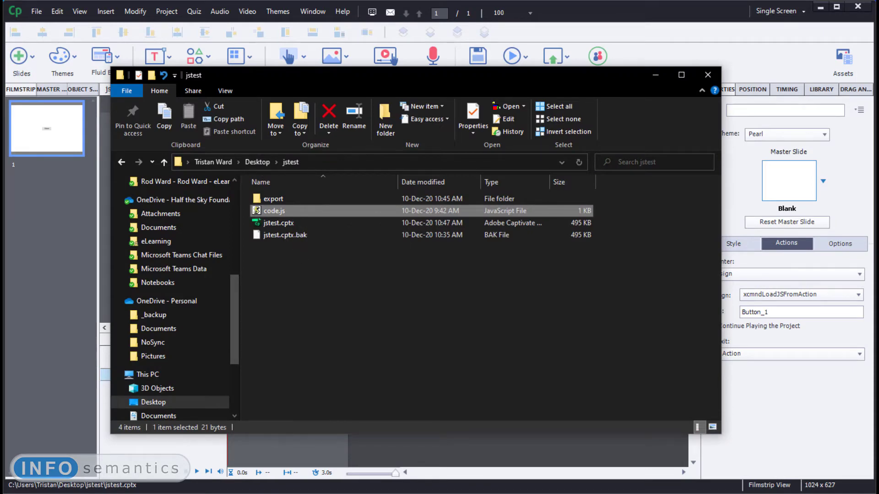
{"action": "key", "text": "Return"}
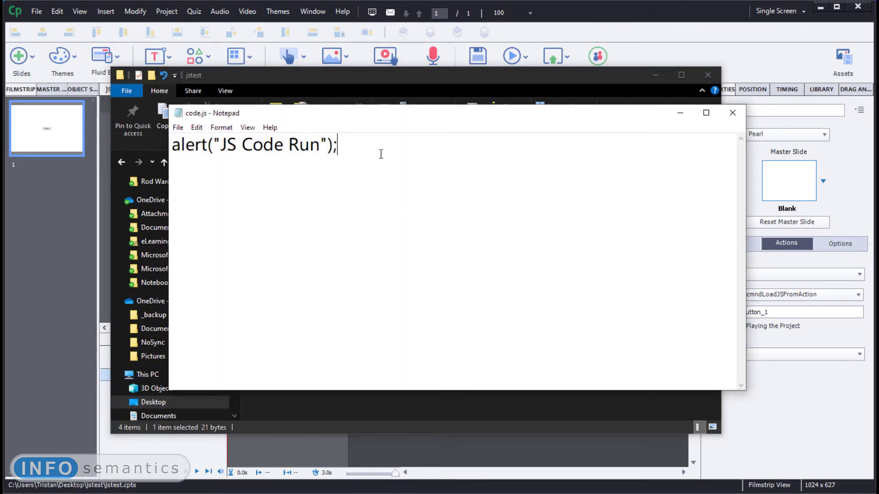
{"action": "left_click_drag", "start_coordinate": [380, 154], "coordinate": [321, 152]}
{"action": "left_click", "coordinate": [251, 181]}
{"action": "double_click", "coordinate": [187, 148]}
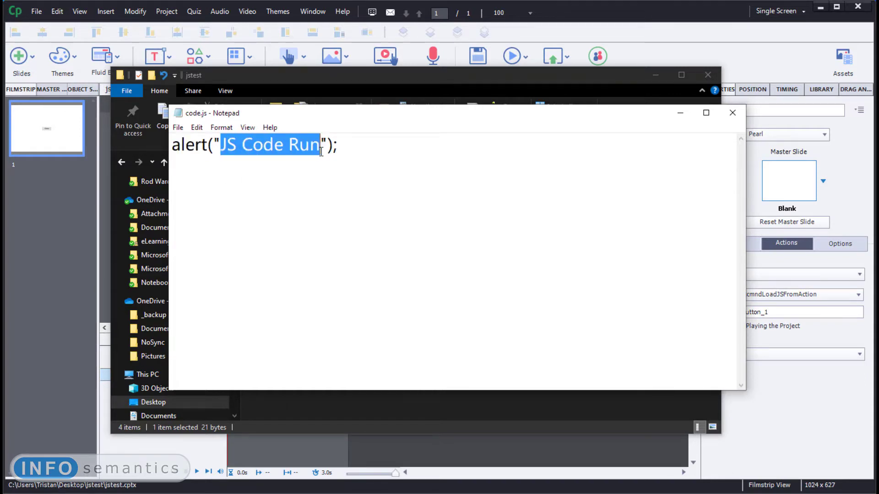
- Return to Captivate, preview the project in the browser, play it to check the script's alert, and close the preview
{"action": "left_click", "coordinate": [588, 17]}
{"action": "left_click", "coordinate": [558, 59]}
{"action": "left_click", "coordinate": [522, 62]}
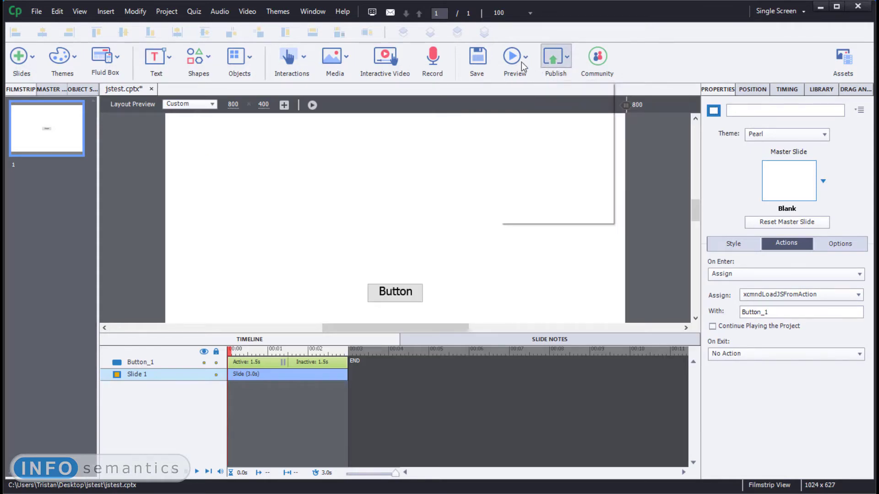
{"action": "left_click", "coordinate": [531, 116]}
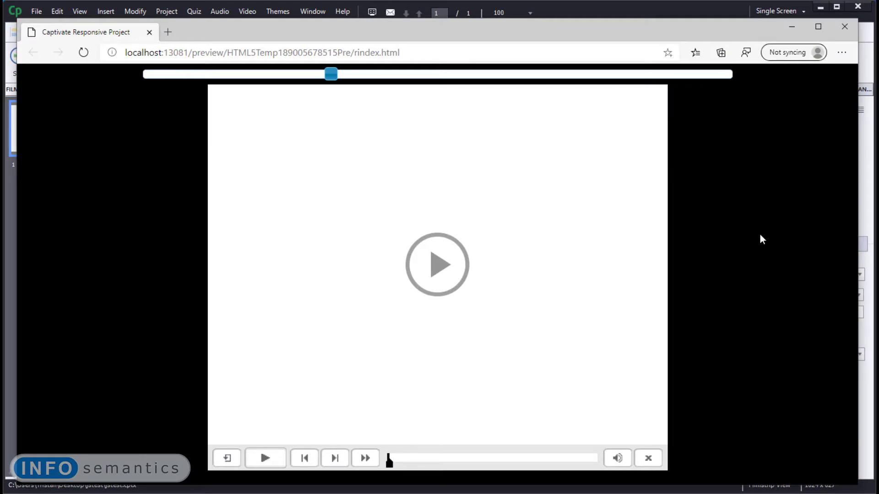
{"action": "left_click", "coordinate": [440, 264]}
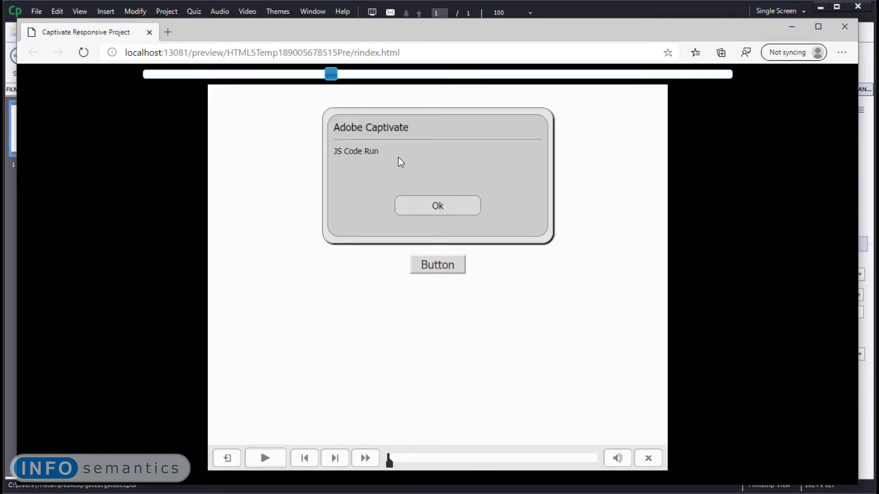
{"action": "left_click_drag", "start_coordinate": [398, 158], "coordinate": [326, 180]}
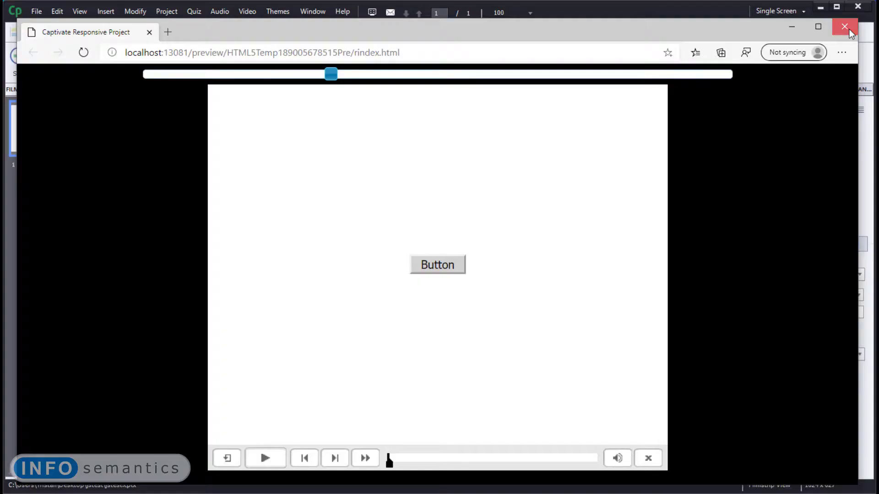
{"action": "left_click", "coordinate": [848, 29]}
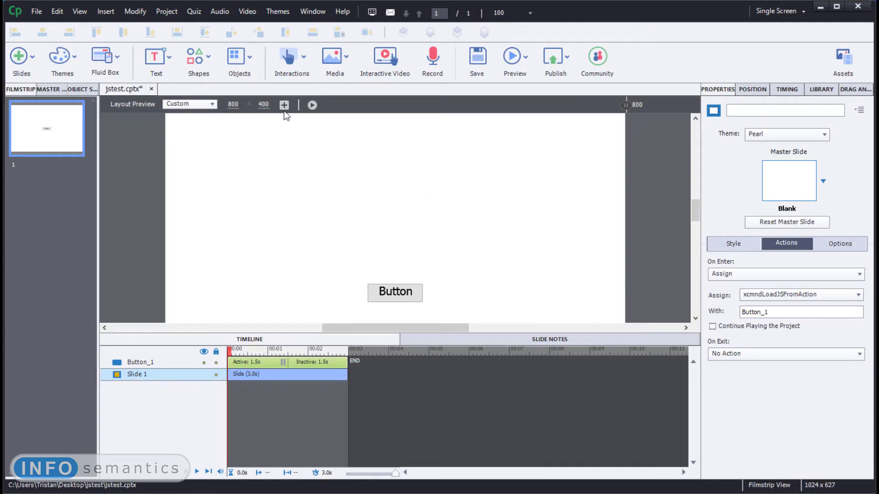
- Create a user variable named MyVar with the value "Default Value" and close the Variables dialog
{"action": "left_click", "coordinate": [167, 12]}
{"action": "left_click", "coordinate": [202, 37]}
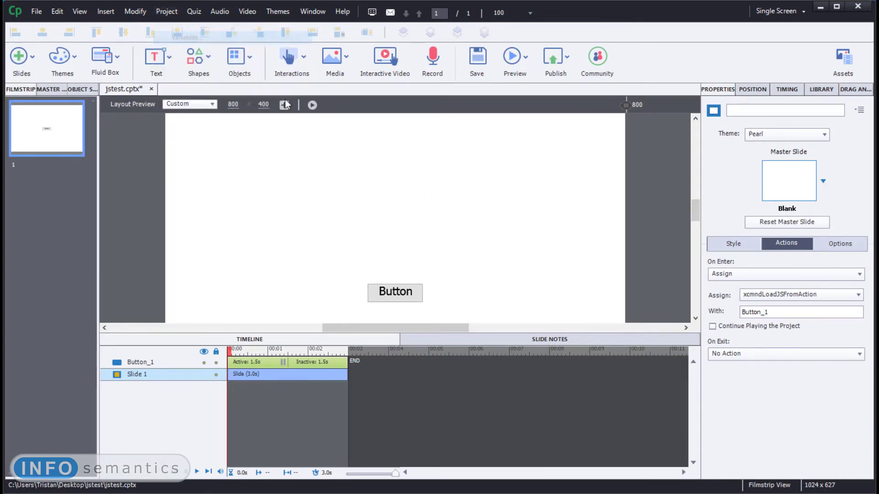
{"action": "left_click", "coordinate": [378, 110]}
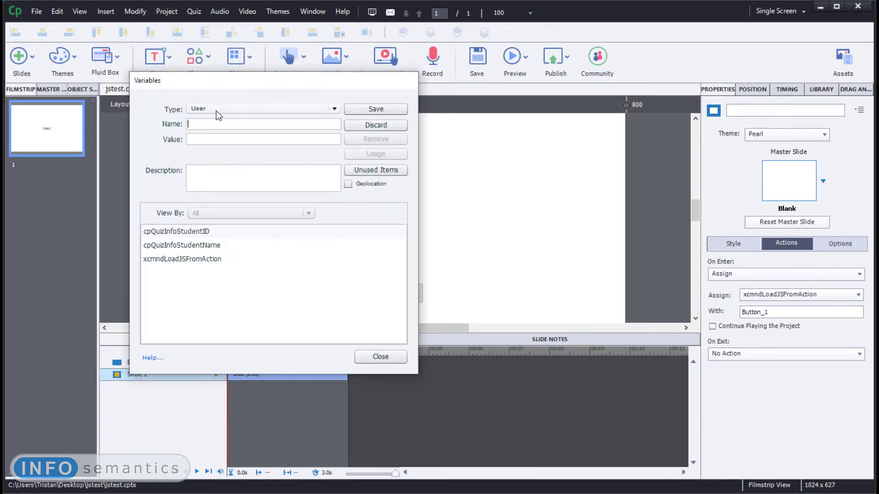
{"action": "type", "text": "MyVar"}
{"action": "left_click", "coordinate": [215, 139]}
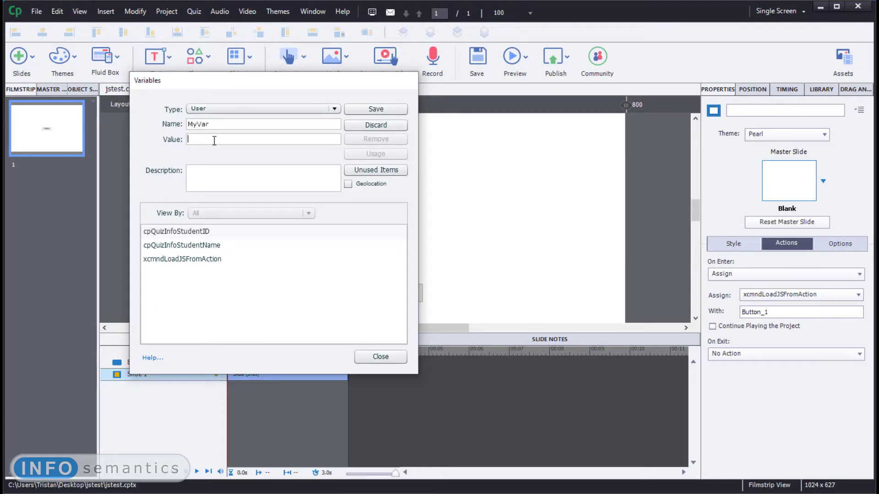
{"action": "type", "text": "Default Value"}
{"action": "left_click", "coordinate": [383, 114]}
{"action": "left_click", "coordinate": [373, 355]}
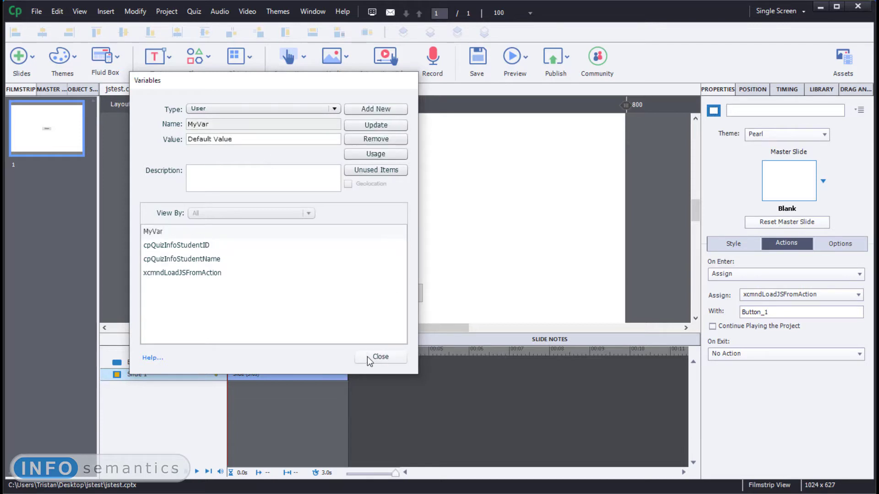
- Draw a rectangle smart shape about 453 x 142 px above the button on the slide
{"action": "left_click", "coordinate": [208, 64]}
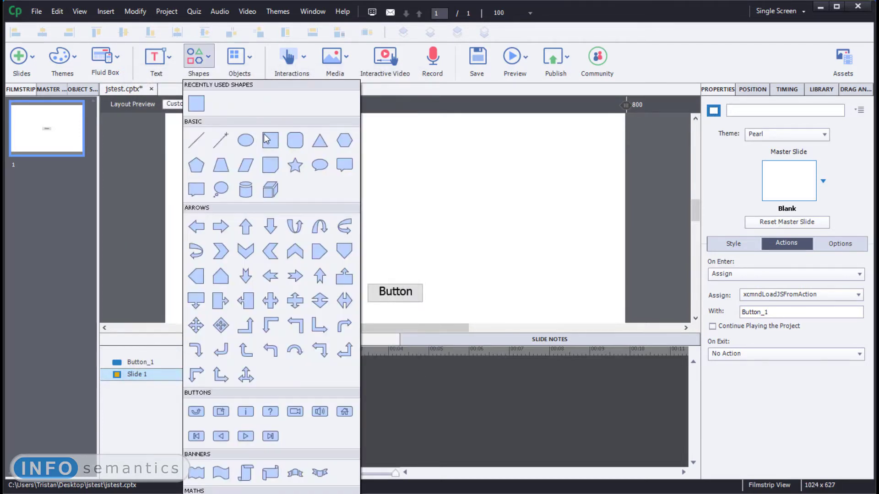
{"action": "left_click", "coordinate": [269, 137]}
{"action": "left_click_drag", "start_coordinate": [267, 150], "coordinate": [527, 231]}
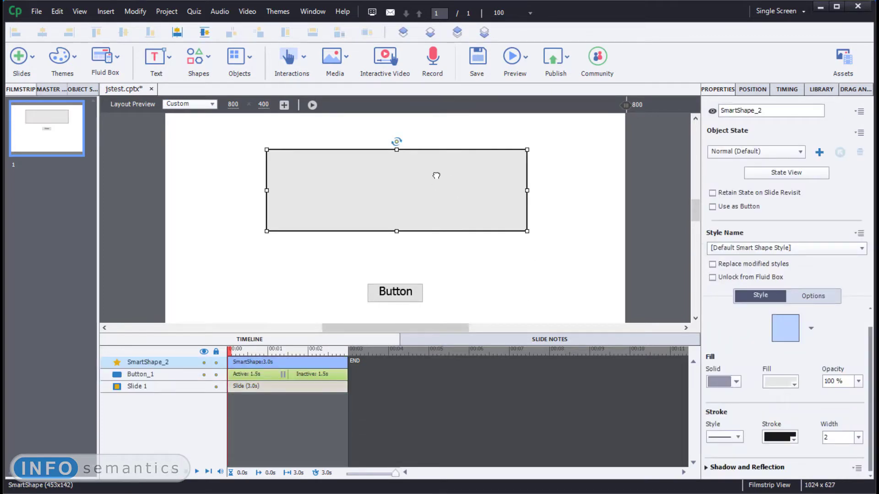
- Insert the user variable MyVar as text in the rectangle with a maximum length of 500
{"action": "double_click", "coordinate": [436, 176]}
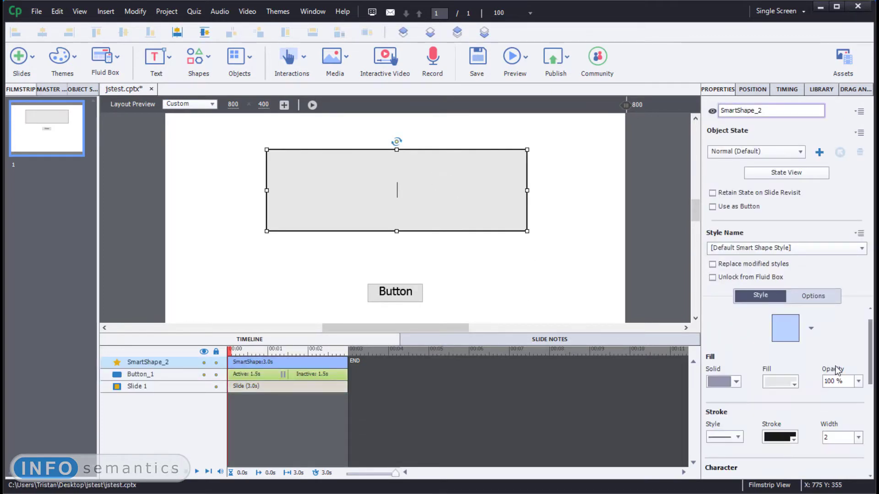
{"action": "scroll", "coordinate": [834, 353], "scroll_direction": "down", "scroll_amount": 5}
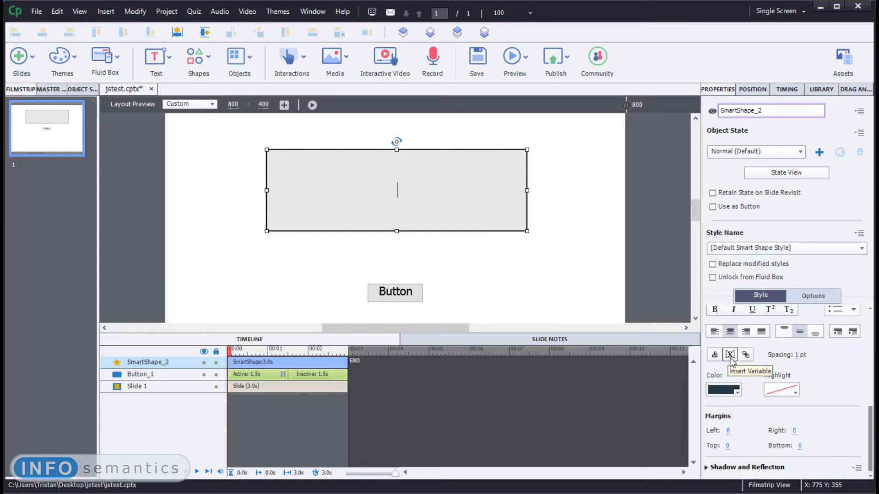
{"action": "left_click", "coordinate": [730, 355]}
{"action": "left_click", "coordinate": [450, 236]}
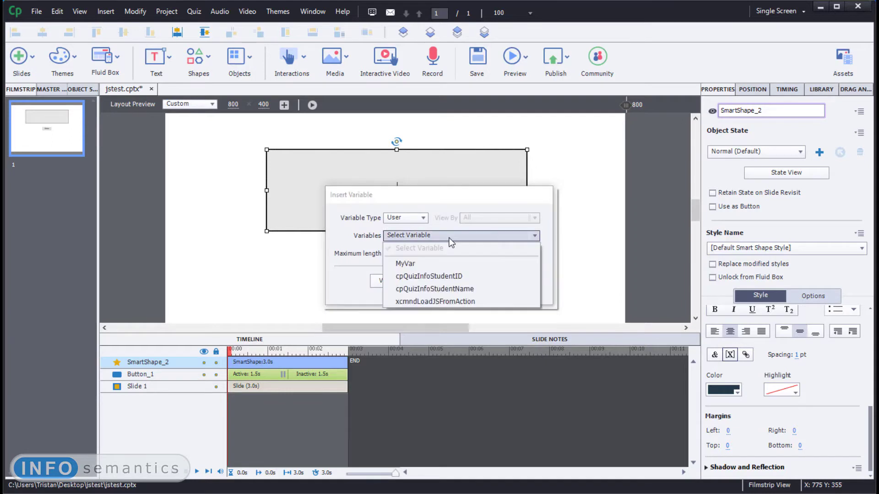
{"action": "left_click", "coordinate": [426, 262]}
{"action": "double_click", "coordinate": [403, 253]}
{"action": "type", "text": "500"}
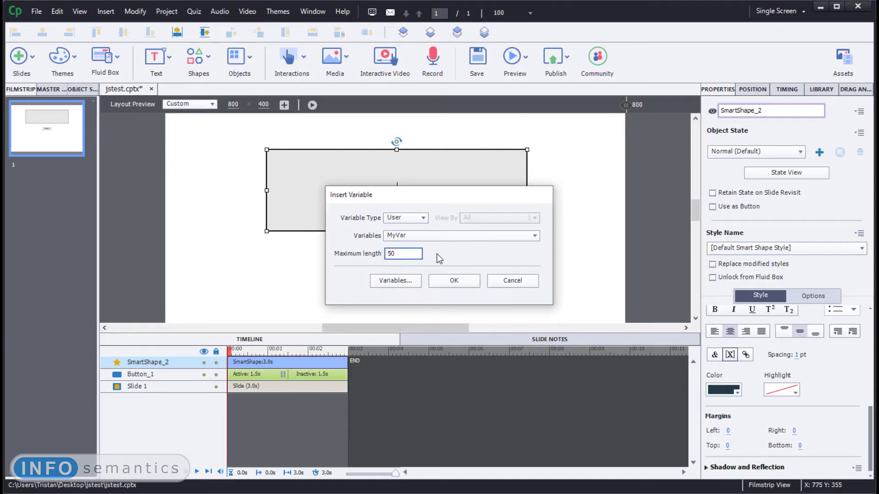
{"action": "left_click", "coordinate": [453, 281]}
{"action": "left_click", "coordinate": [304, 182]}
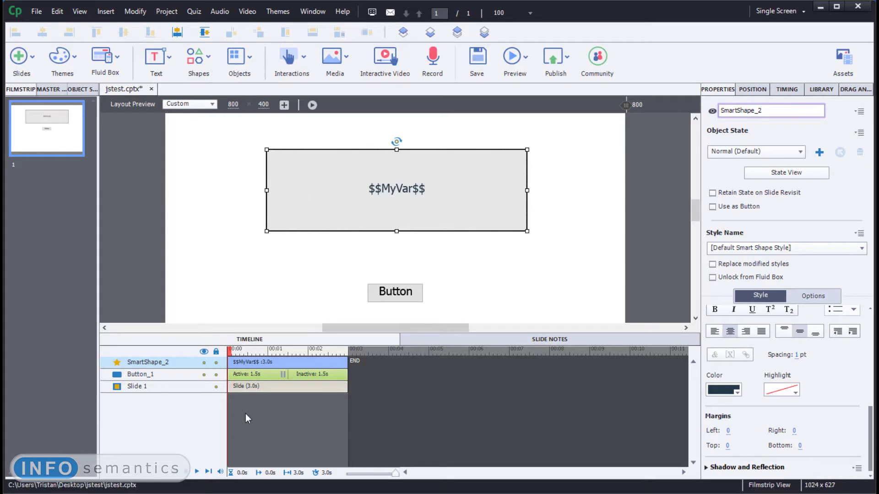
- Switch to code.js in Notepad, replace its code with MyVar = "code.js "; and save the file
{"action": "key", "text": "alt+Tab"}
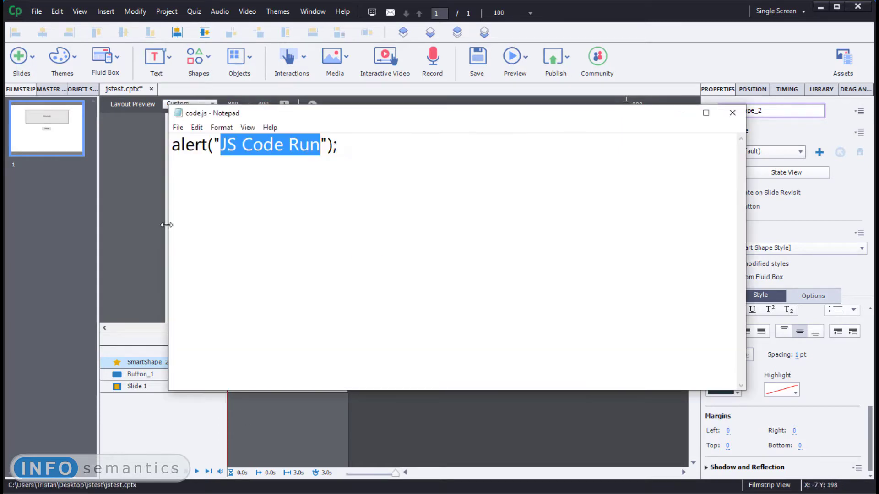
{"action": "left_click", "coordinate": [387, 196]}
{"action": "key", "text": "ctrl+a"}
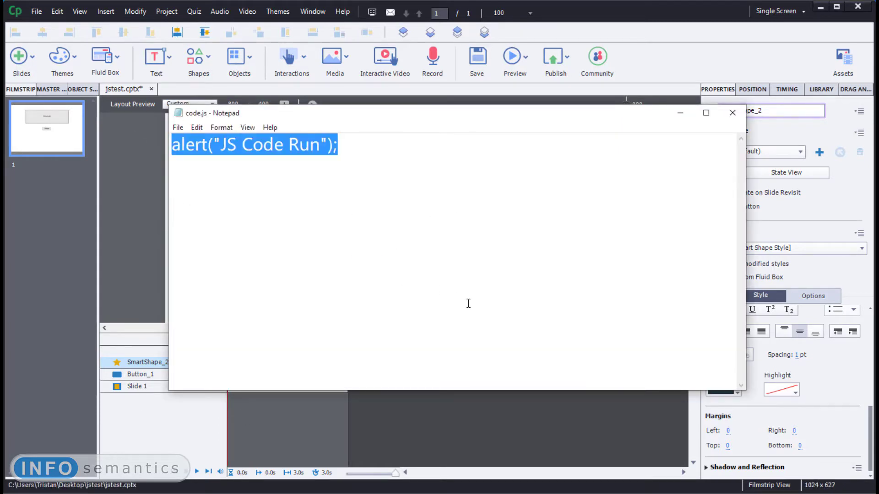
{"action": "type", "text": "My"}
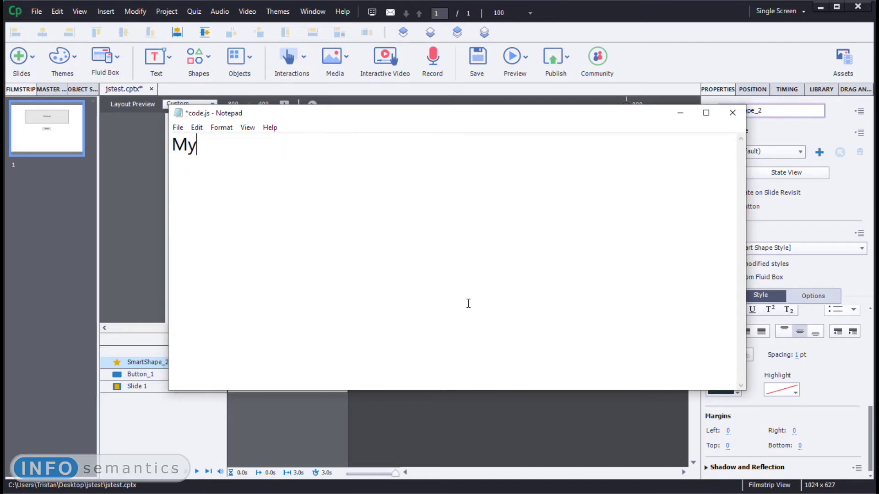
{"action": "type", "text": "Var"}
{"action": "left_click_drag", "start_coordinate": [347, 219], "coordinate": [139, 182]}
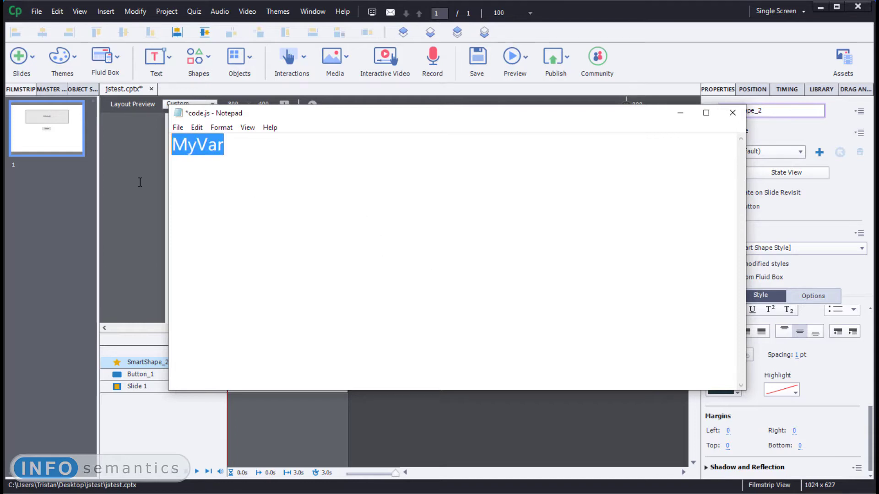
{"action": "left_click", "coordinate": [359, 228]}
{"action": "type", "text": "= \""}
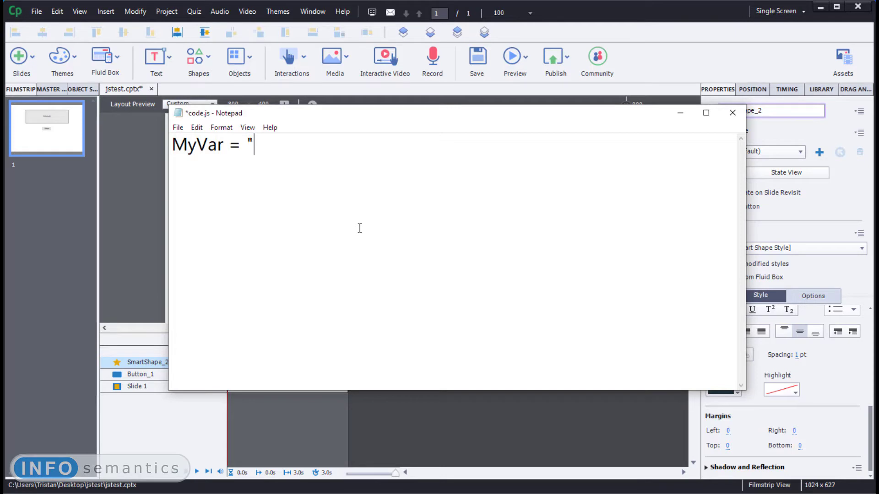
{"action": "type", "text": "code.js \";"}
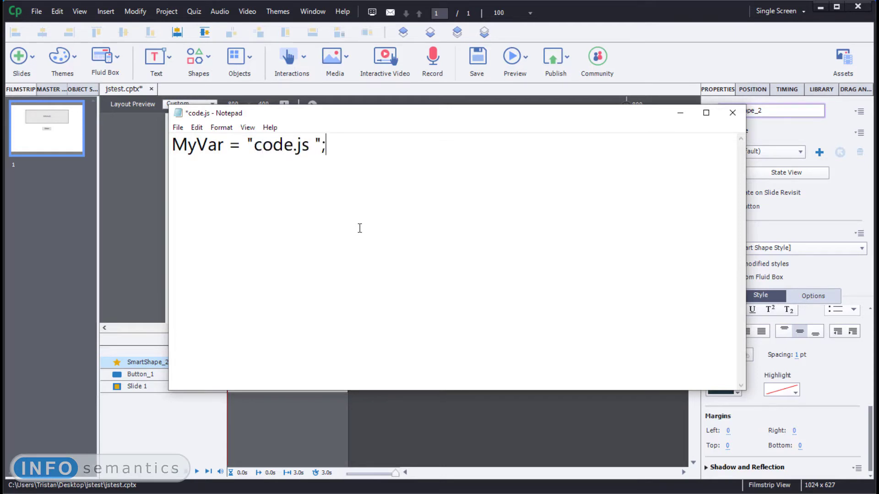
{"action": "key", "text": "ctrl+s"}
- Switch back to Captivate and open a browser preview of the whole project
{"action": "left_click", "coordinate": [668, 104]}
{"action": "left_click", "coordinate": [512, 55]}
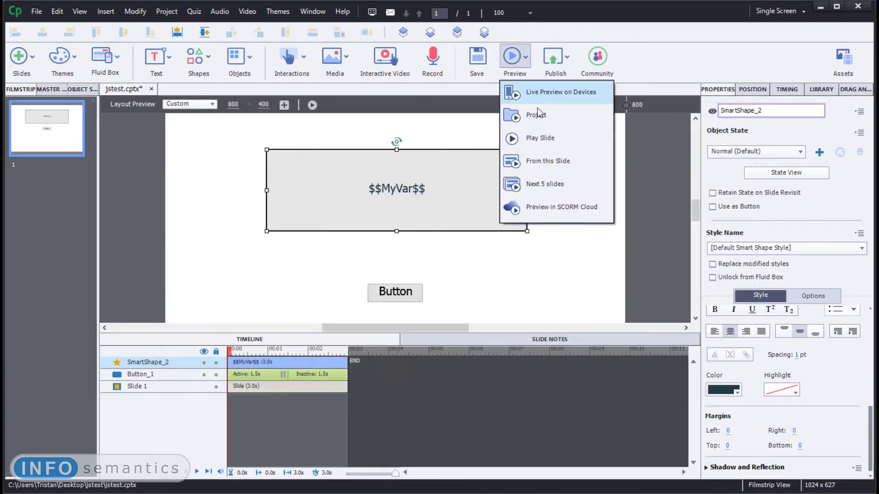
{"action": "left_click", "coordinate": [538, 111]}
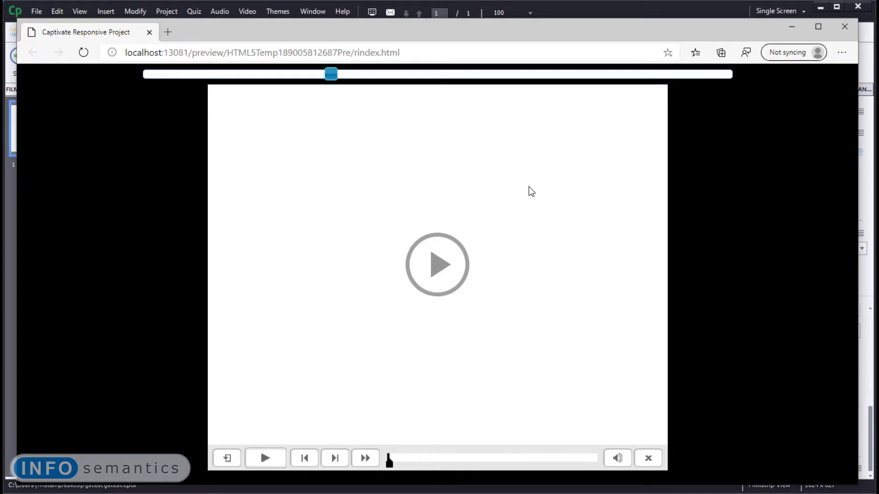
- Play the project preview in the browser to check the text in the rectangle
{"action": "left_click", "coordinate": [432, 264]}
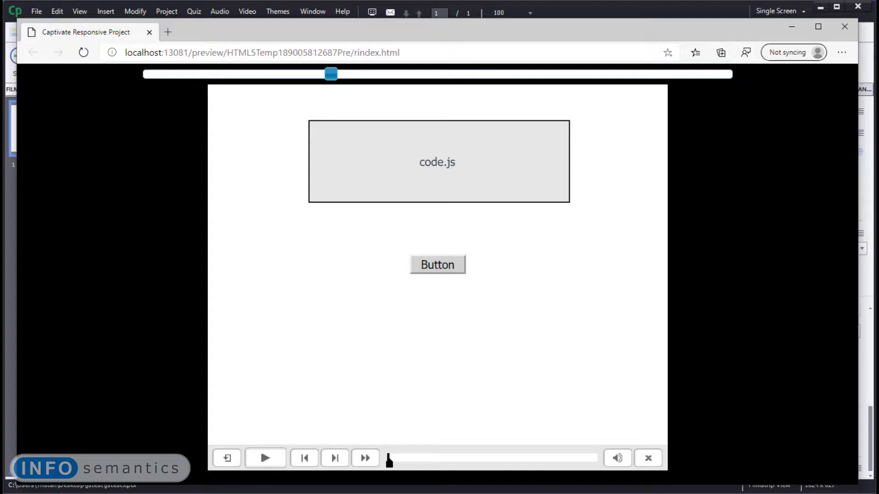
- Switch to the jstest folder in File Explorer, duplicate code.js and rename the copy to code2.js
{"action": "key", "text": "alt+Tab"}
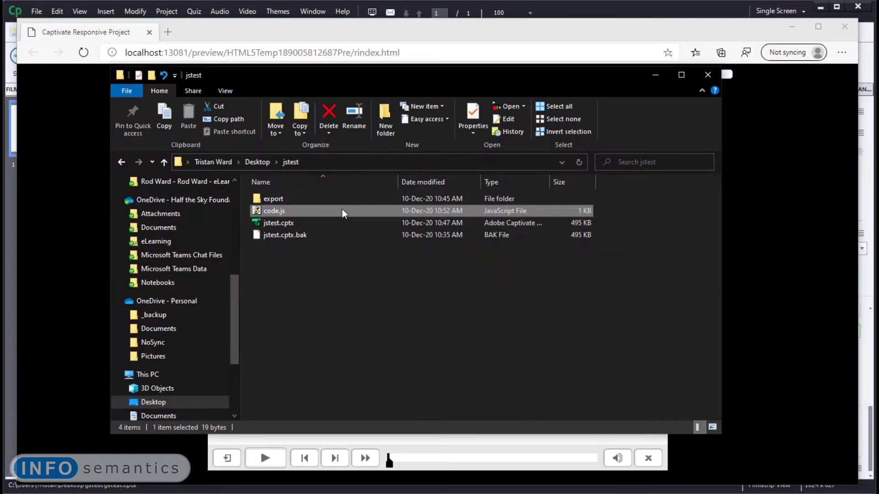
{"action": "right_click", "coordinate": [295, 212]}
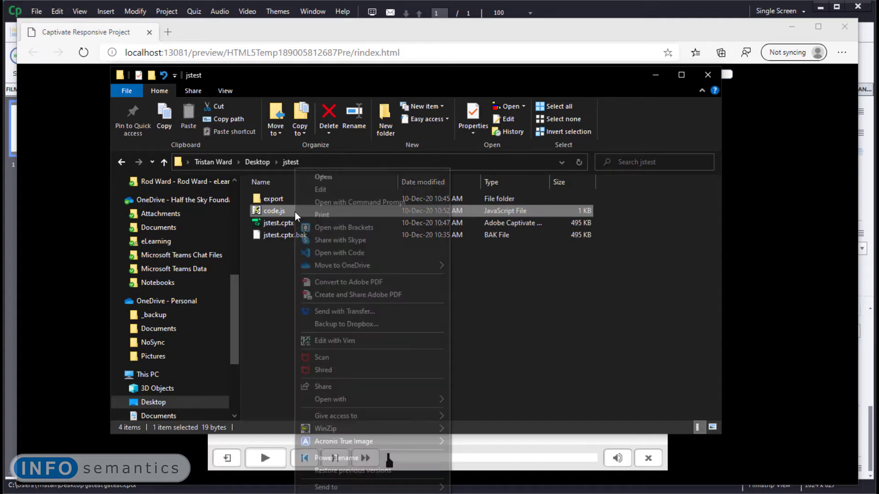
{"action": "left_click", "coordinate": [277, 379]}
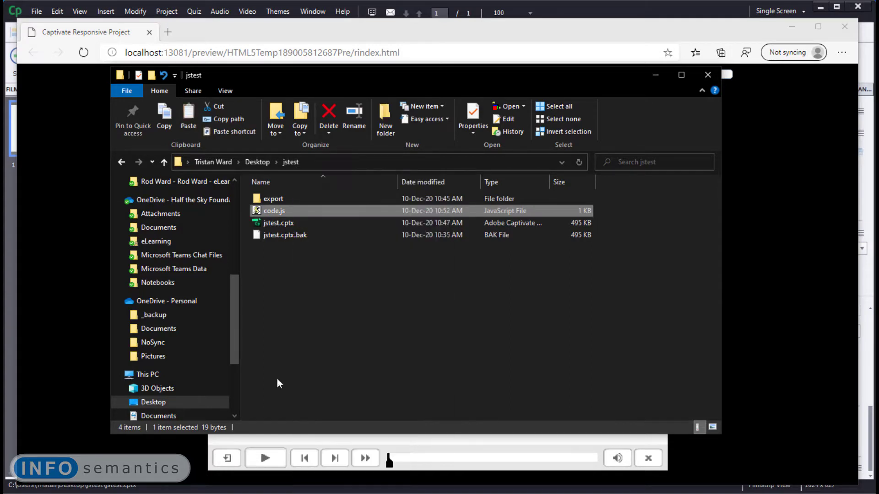
{"action": "right_click", "coordinate": [281, 289]}
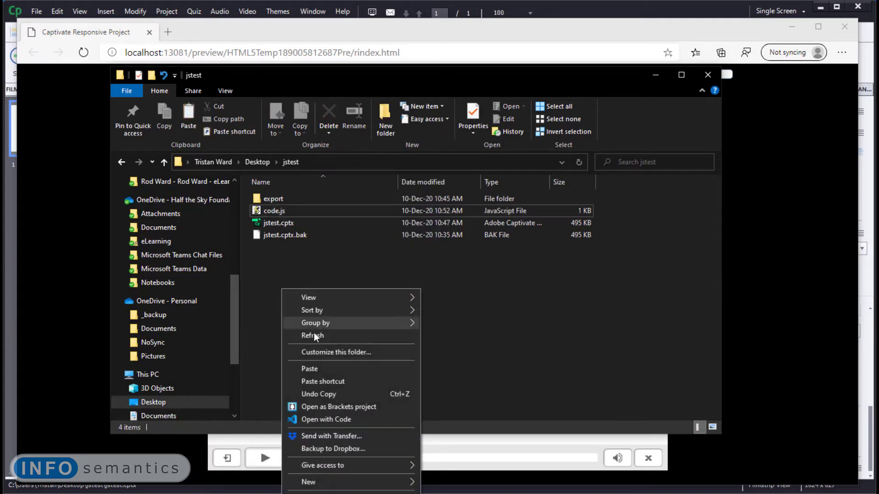
{"action": "left_click", "coordinate": [320, 369]}
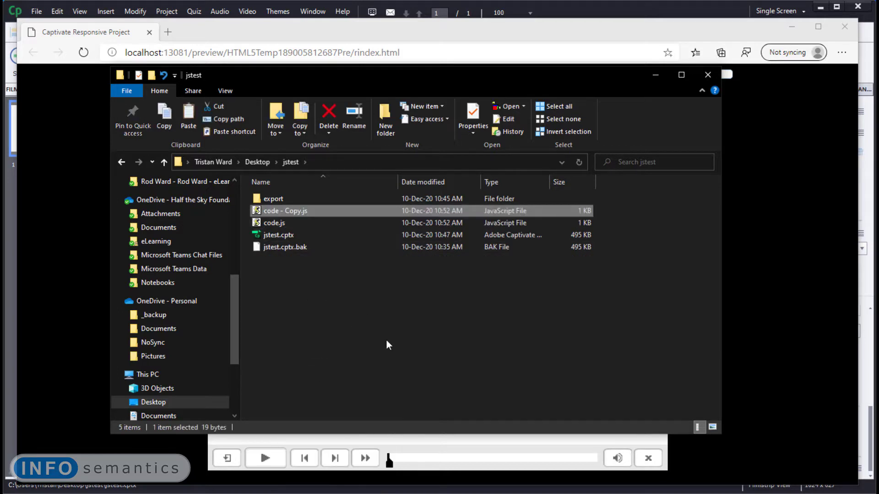
{"action": "key", "text": "F2"}
{"action": "key", "text": "Right"}
{"action": "key", "text": "BackSpace"}
{"action": "key", "text": "BackSpace"}
{"action": "key", "text": "BackSpace"}
{"action": "key", "text": "BackSpace"}
{"action": "key", "text": "BackSpace"}
{"action": "key", "text": "BackSpace"}
{"action": "key", "text": "BackSpace"}
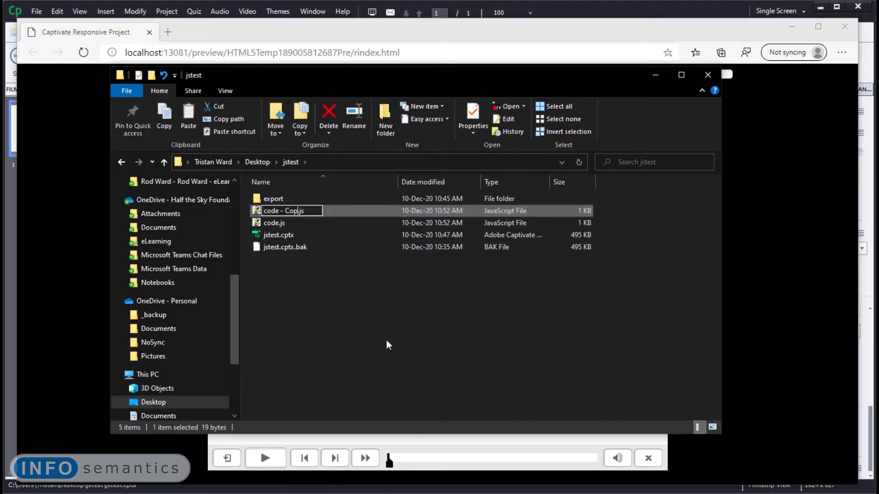
{"action": "type", "text": "2"}
{"action": "key", "text": "Return"}
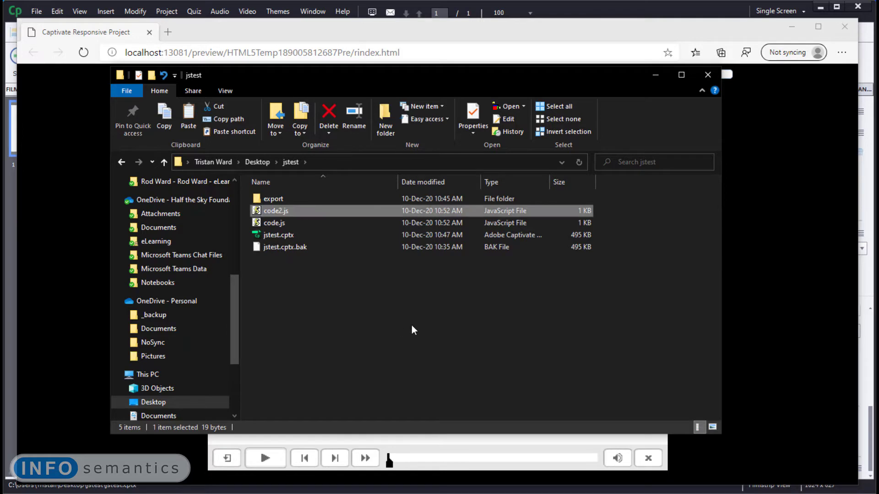
- Open code2.js in Notepad and change its code to MyVar += "code2.js ";
{"action": "right_click", "coordinate": [290, 212]}
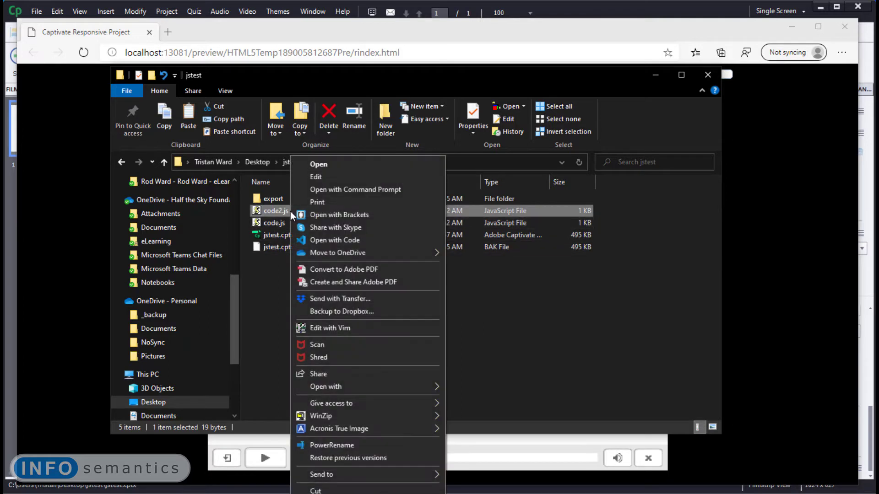
{"action": "mouse_move", "coordinate": [416, 385]}
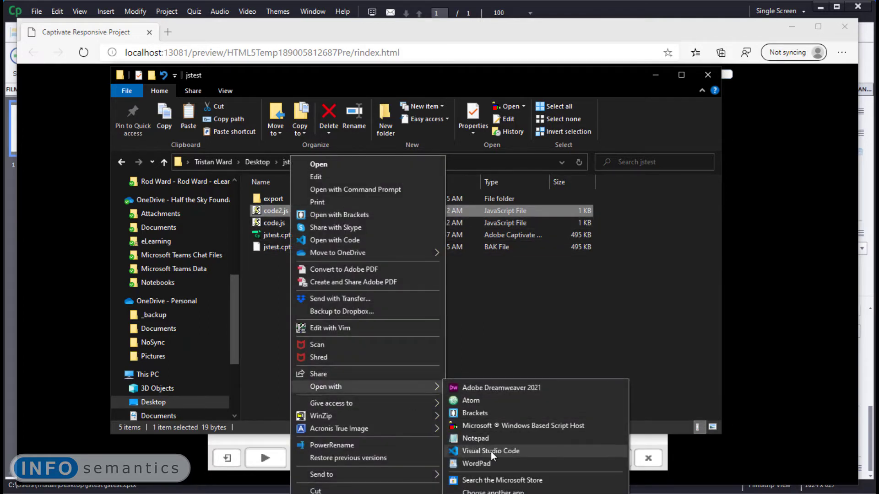
{"action": "left_click", "coordinate": [488, 439]}
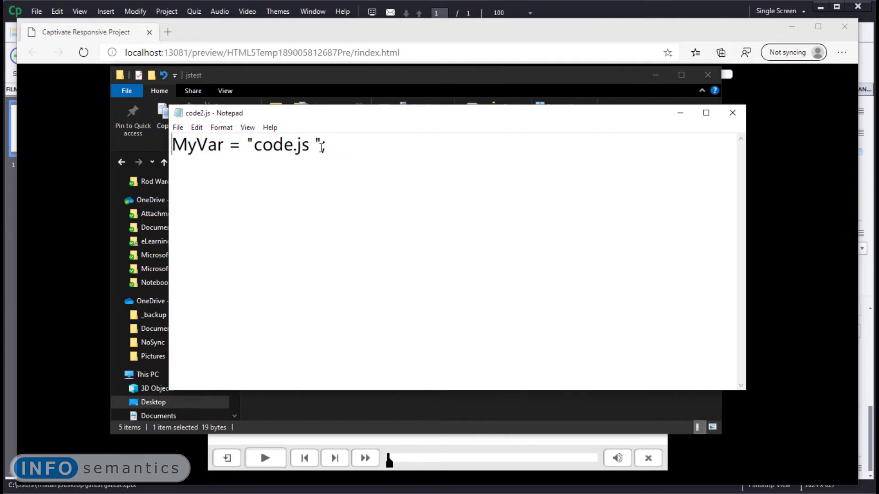
{"action": "left_click", "coordinate": [293, 146]}
{"action": "left_click", "coordinate": [230, 147]}
{"action": "type", "text": "+"}
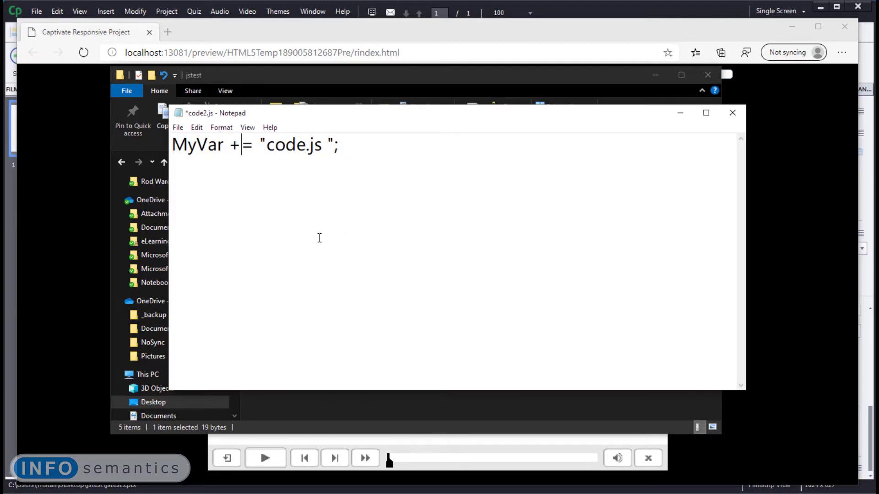
{"action": "key", "text": "Right"}
{"action": "key", "text": "Right"}
{"action": "key", "text": "Right"}
{"action": "key", "text": "Right"}
{"action": "key", "text": "Right"}
{"action": "key", "text": "Right"}
{"action": "key", "text": "Right"}
{"action": "type", "text": "2"}
- Review the edited line, save code2.js and close its Notepad window
{"action": "left_click_drag", "start_coordinate": [338, 146], "coordinate": [170, 146]}
{"action": "left_click", "coordinate": [273, 175]}
{"action": "left_click", "coordinate": [329, 163]}
{"action": "left_click_drag", "start_coordinate": [363, 146], "coordinate": [169, 146]}
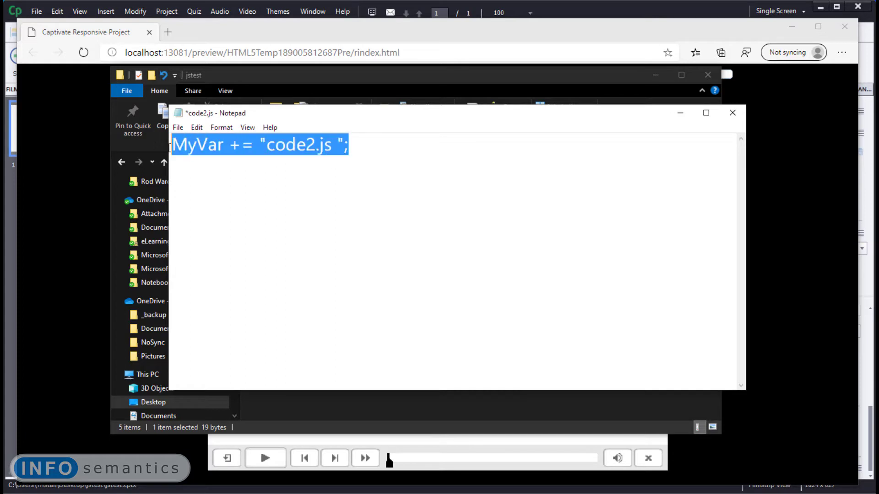
{"action": "left_click", "coordinate": [328, 218]}
{"action": "key", "text": "ctrl+s"}
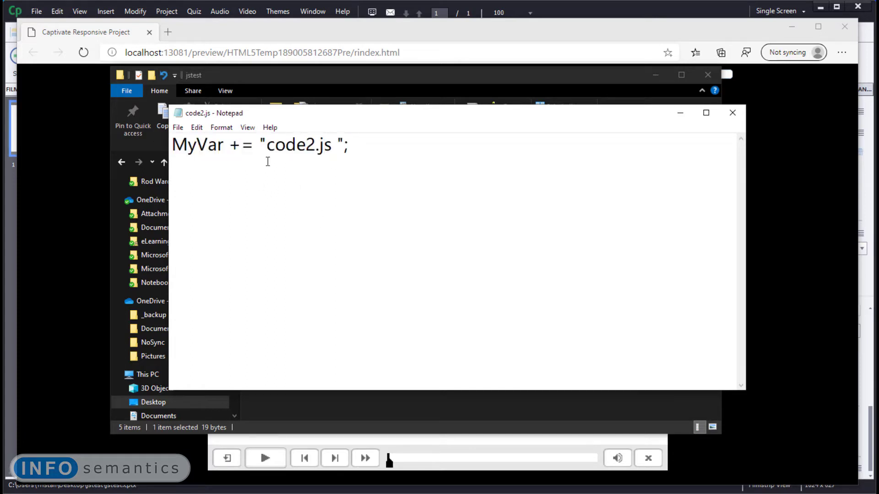
{"action": "left_click", "coordinate": [732, 112]}
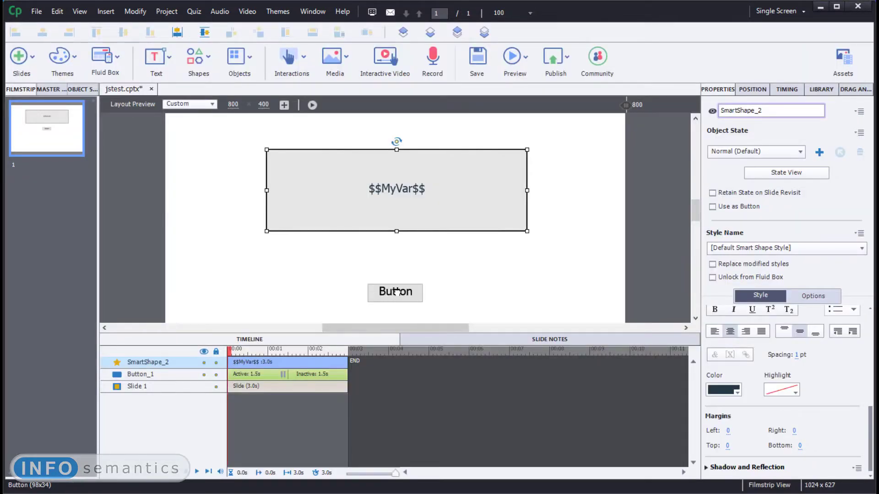
- Back in Captivate, turn off the button's Infinite Attempts and set its Last Attempt action to open the file code2.js
{"action": "left_click", "coordinate": [396, 292]}
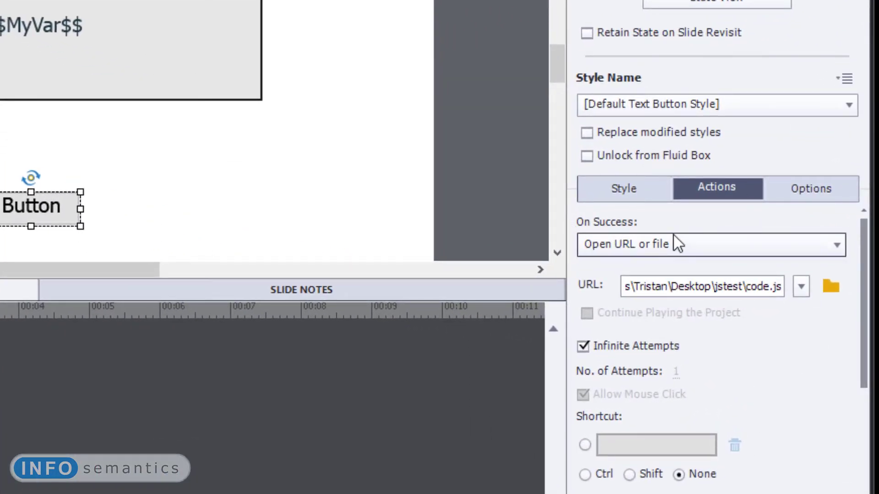
{"action": "left_click_drag", "start_coordinate": [704, 286], "coordinate": [845, 293]}
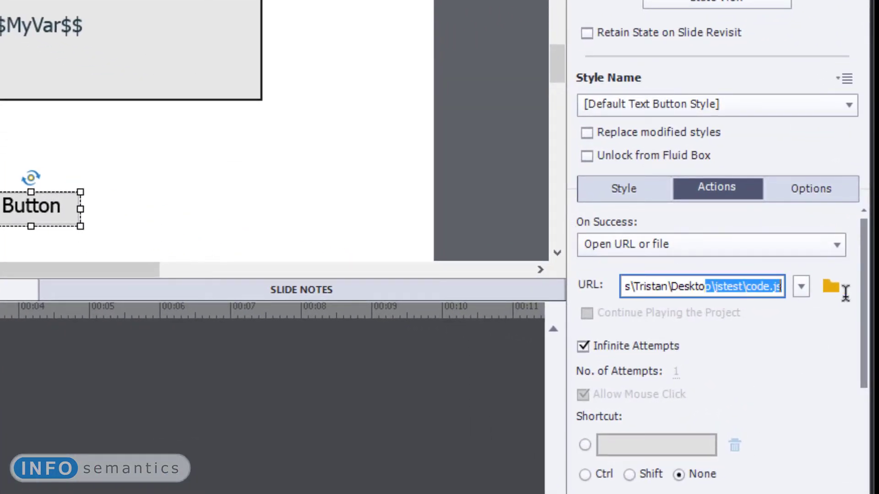
{"action": "left_click", "coordinate": [773, 352]}
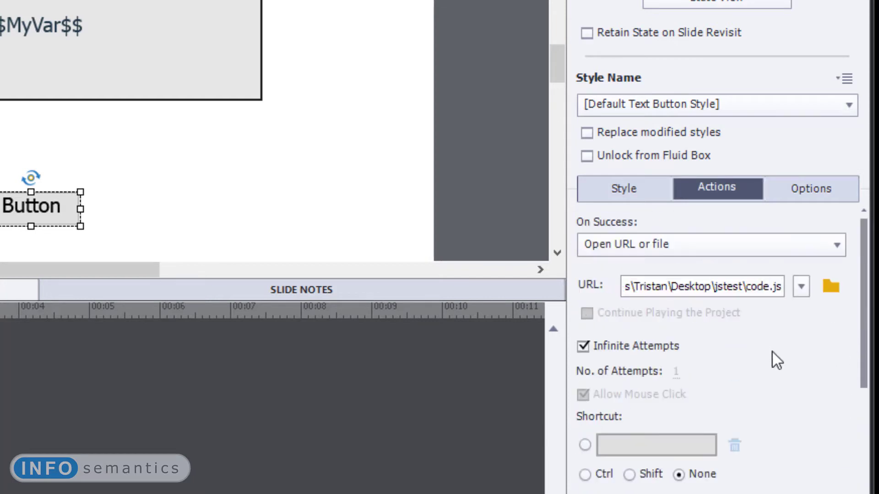
{"action": "left_click", "coordinate": [637, 346]}
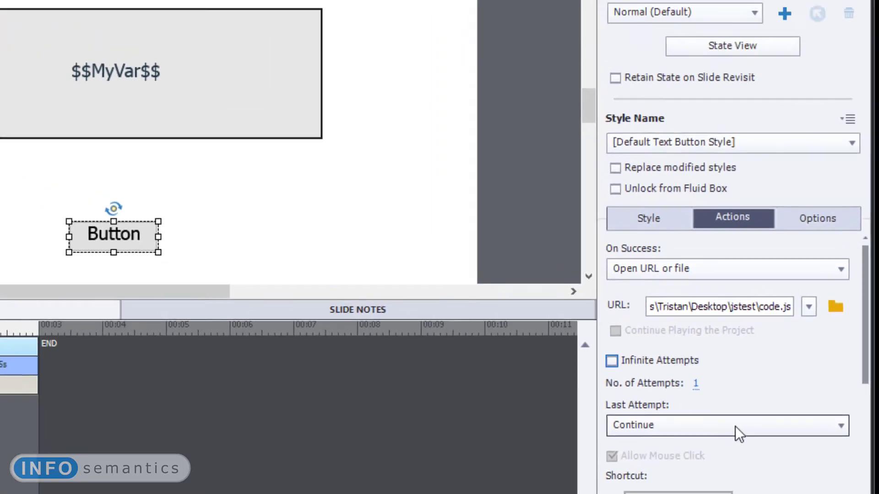
{"action": "left_click", "coordinate": [681, 418]}
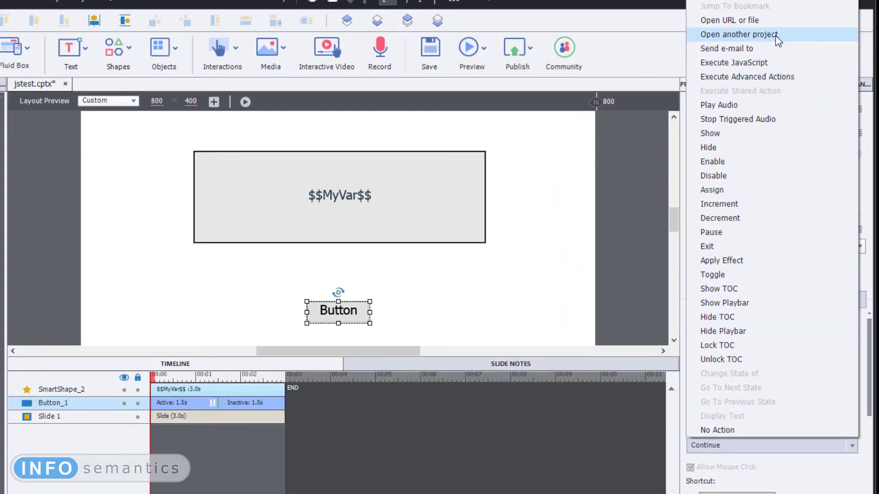
{"action": "left_click", "coordinate": [778, 21]}
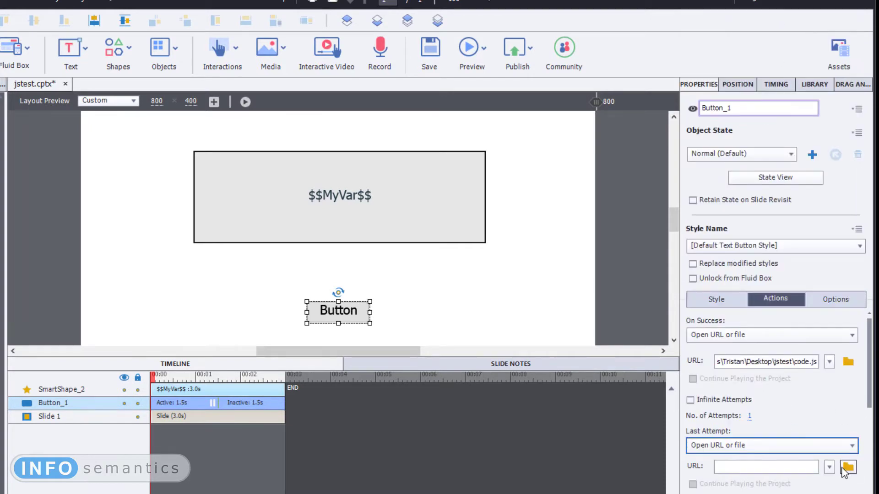
{"action": "left_click", "coordinate": [847, 468]}
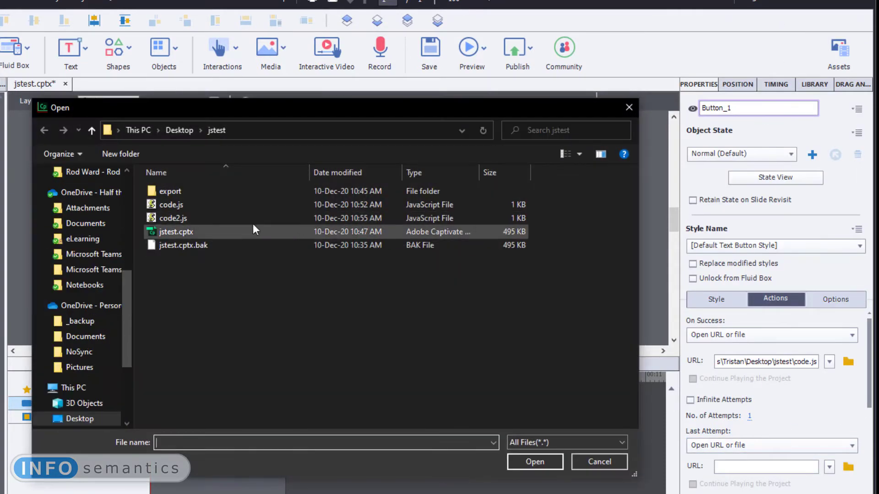
{"action": "left_click", "coordinate": [218, 220]}
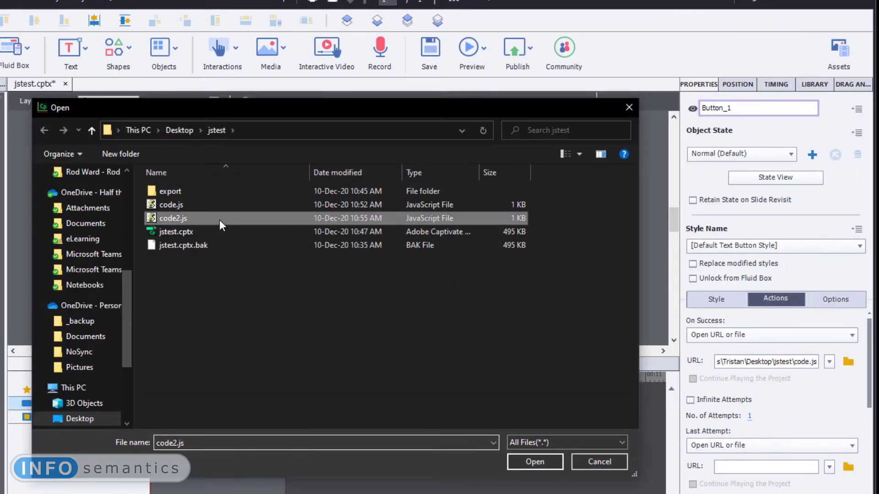
{"action": "left_click", "coordinate": [534, 461]}
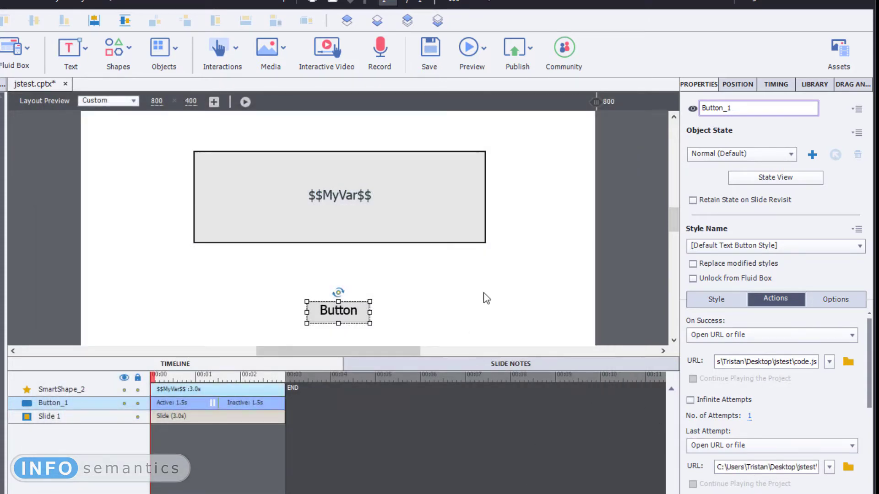
- Review the slide's On Enter assignment and the button's On Success and Last Attempt file paths
{"action": "left_click", "coordinate": [540, 298]}
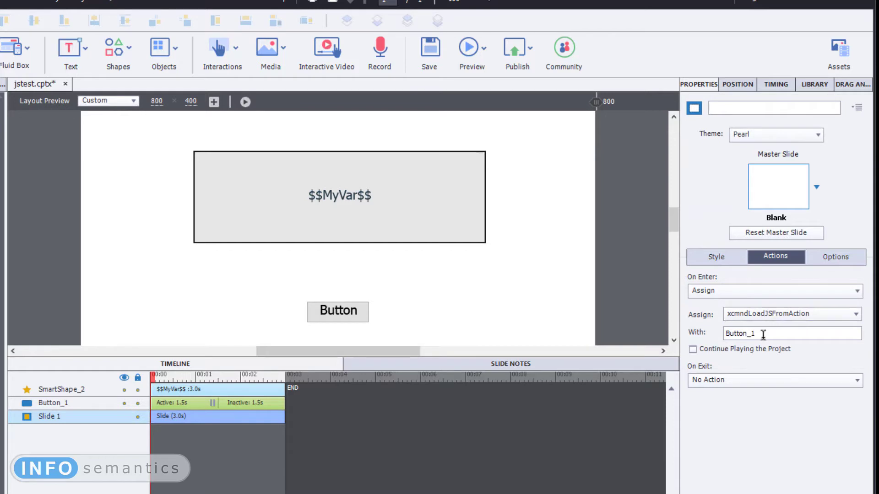
{"action": "left_click", "coordinate": [333, 317]}
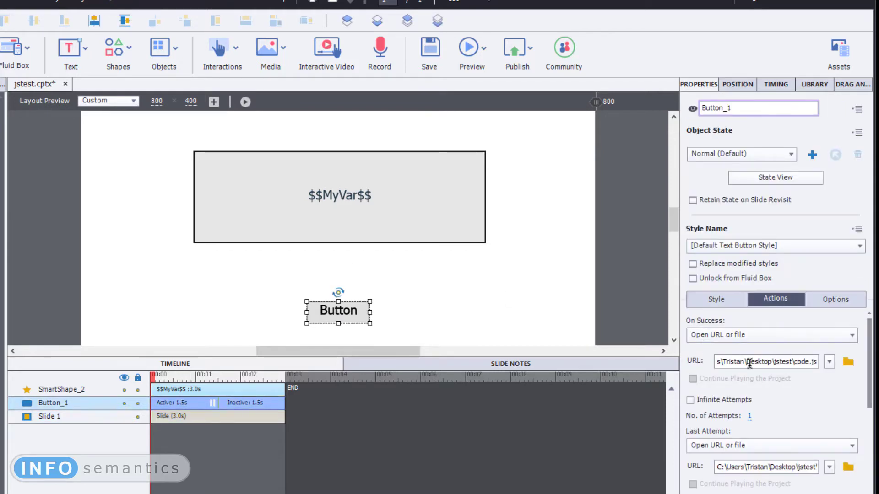
{"action": "left_click_drag", "start_coordinate": [730, 361], "coordinate": [769, 362]}
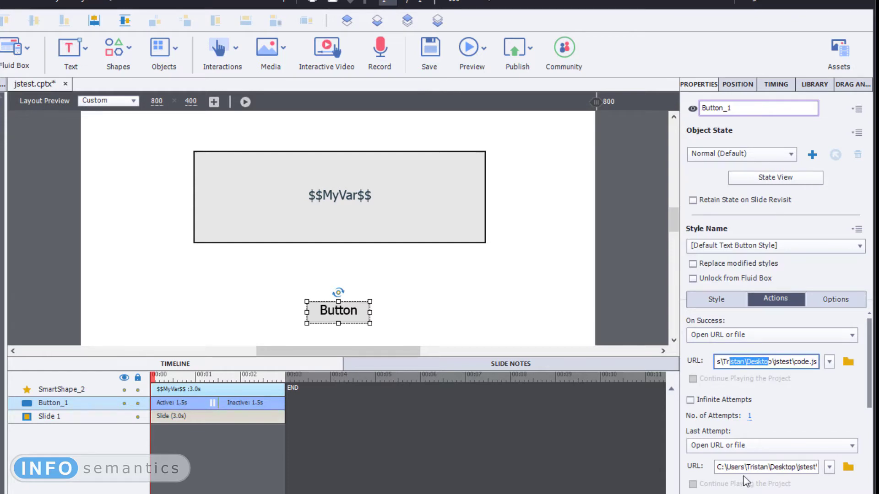
{"action": "left_click_drag", "start_coordinate": [749, 466], "coordinate": [787, 466]}
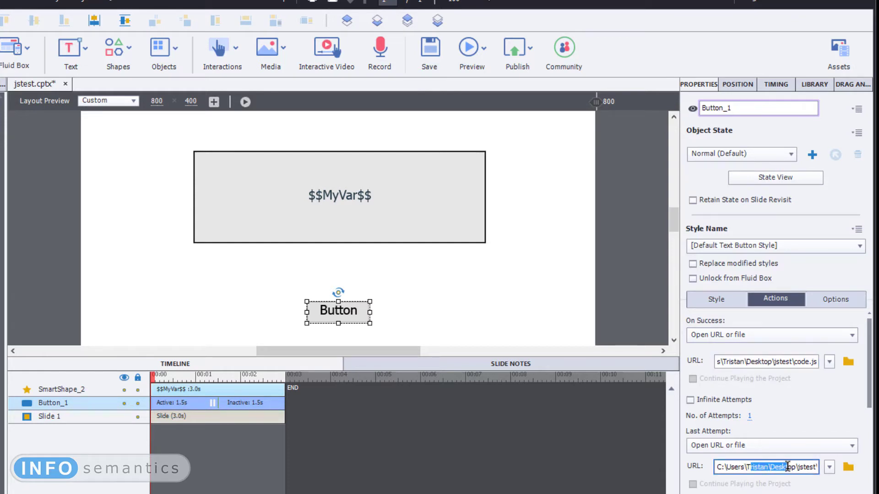
{"action": "left_click", "coordinate": [543, 219]}
- Preview the whole project in the browser and play it, going back from the code2.js page to replay the slide
{"action": "left_click", "coordinate": [471, 48]}
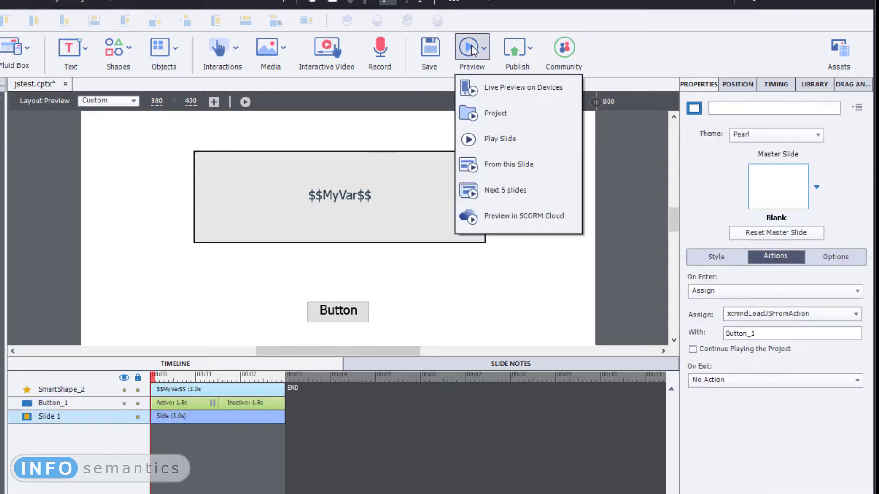
{"action": "left_click", "coordinate": [503, 117]}
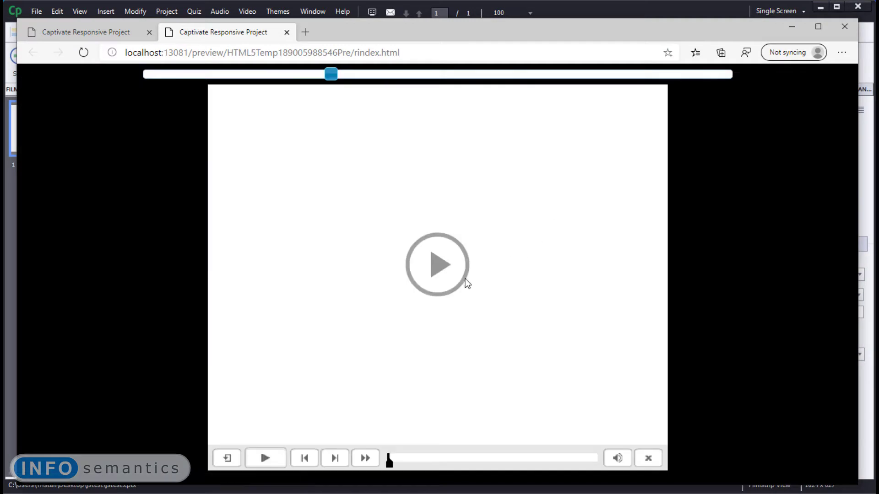
{"action": "left_click", "coordinate": [438, 263]}
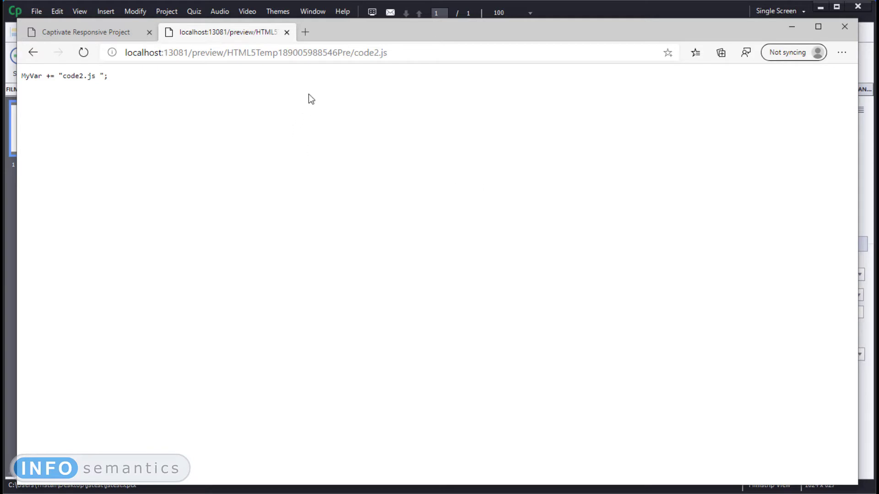
{"action": "left_click", "coordinate": [35, 55]}
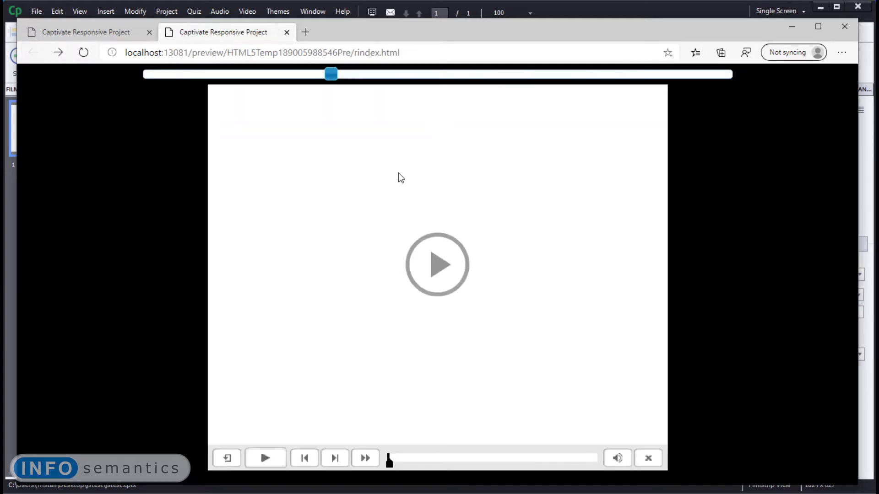
{"action": "left_click", "coordinate": [438, 266]}
{"action": "left_click", "coordinate": [458, 272]}
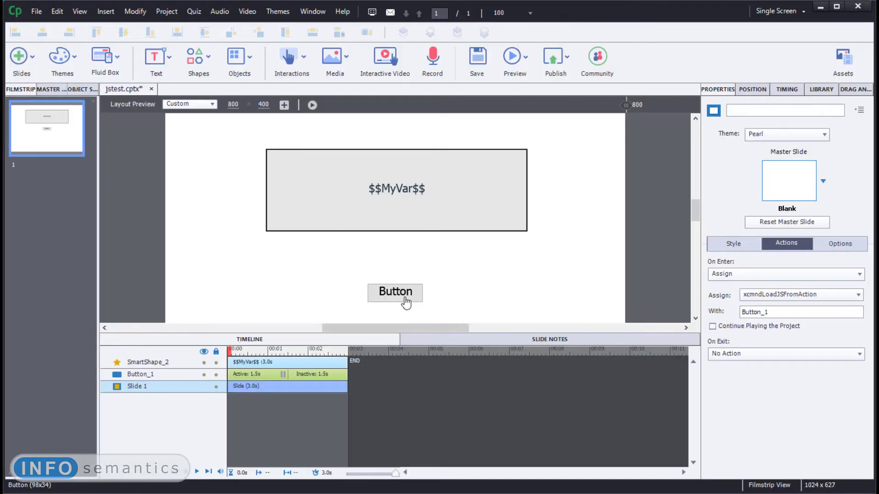
- Switch to Captivate to review the button's On Success file path, and return to the browser preview
{"action": "left_click", "coordinate": [404, 297]}
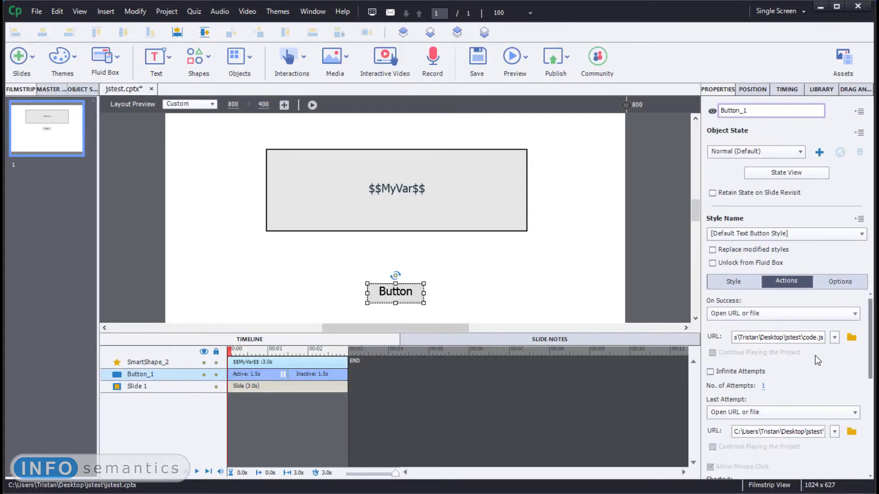
{"action": "left_click_drag", "start_coordinate": [772, 335], "coordinate": [842, 343]}
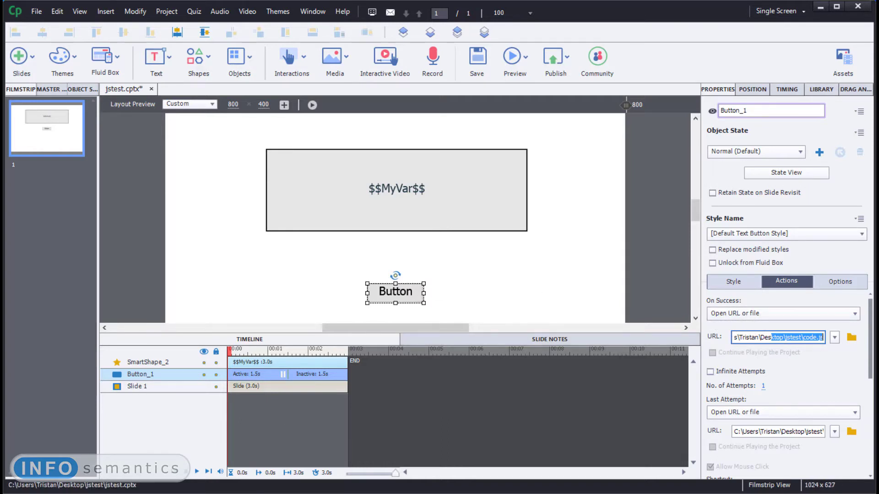
{"action": "key", "text": "alt+Tab"}
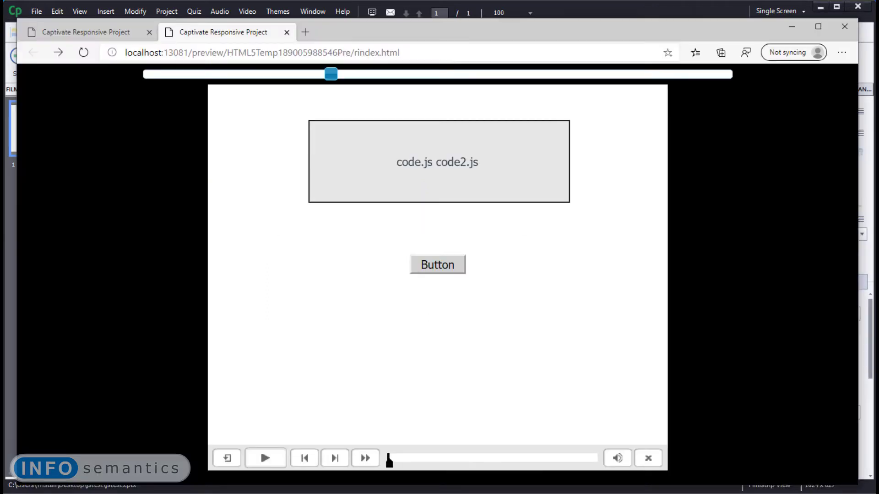
- Trigger the previewed button, examine the address and contents of the code.js page, and return to the slide in Captivate
{"action": "left_click", "coordinate": [452, 268]}
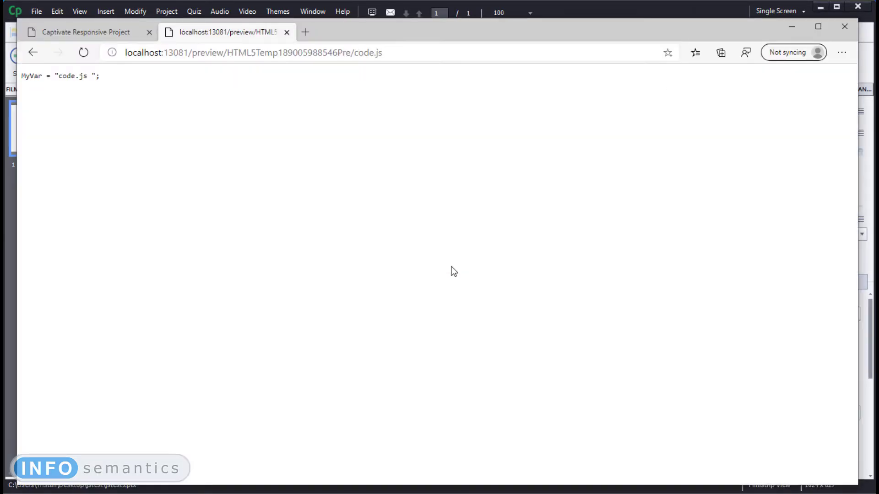
{"action": "left_click_drag", "start_coordinate": [388, 53], "coordinate": [359, 63]}
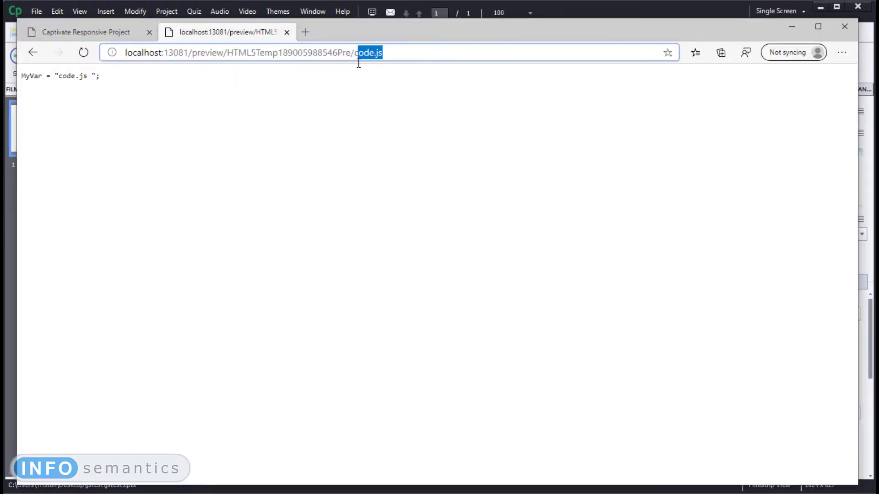
{"action": "left_click_drag", "start_coordinate": [101, 76], "coordinate": [25, 74]}
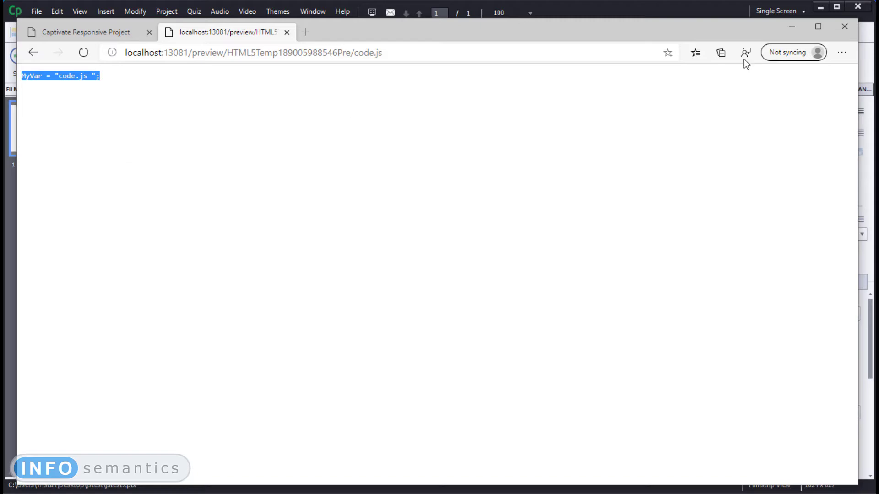
{"action": "left_click", "coordinate": [798, 28]}
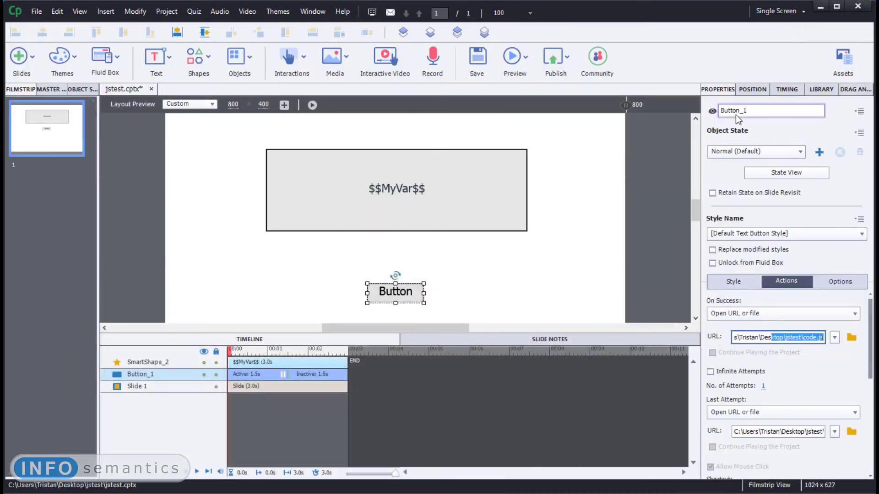
{"action": "left_click", "coordinate": [534, 281]}
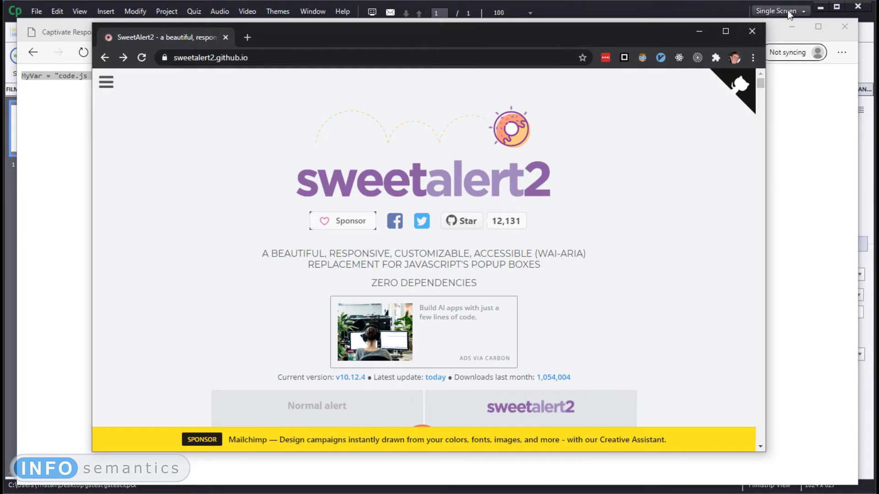
- Switch to Chrome, open SweetAlert2's GitHub repository, follow its jsDelivr CDN link, and open /dist/sweetalert2.all.min.js
{"action": "left_click", "coordinate": [791, 26]}
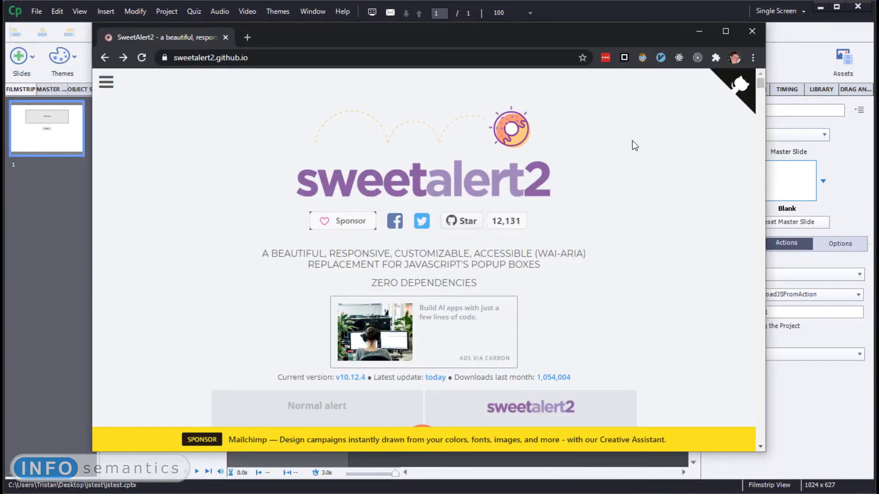
{"action": "left_click", "coordinate": [744, 88]}
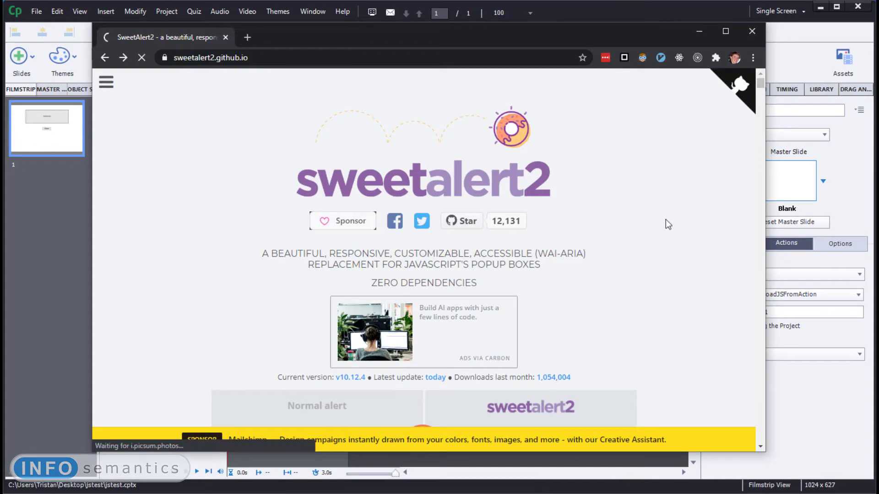
{"action": "scroll", "coordinate": [289, 309], "scroll_direction": "down", "scroll_amount": 20}
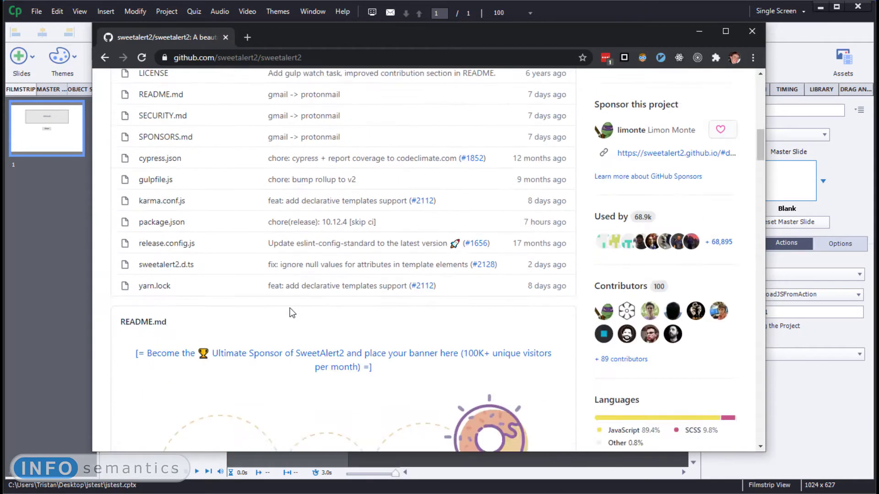
{"action": "scroll", "coordinate": [290, 309], "scroll_direction": "down", "scroll_amount": 6}
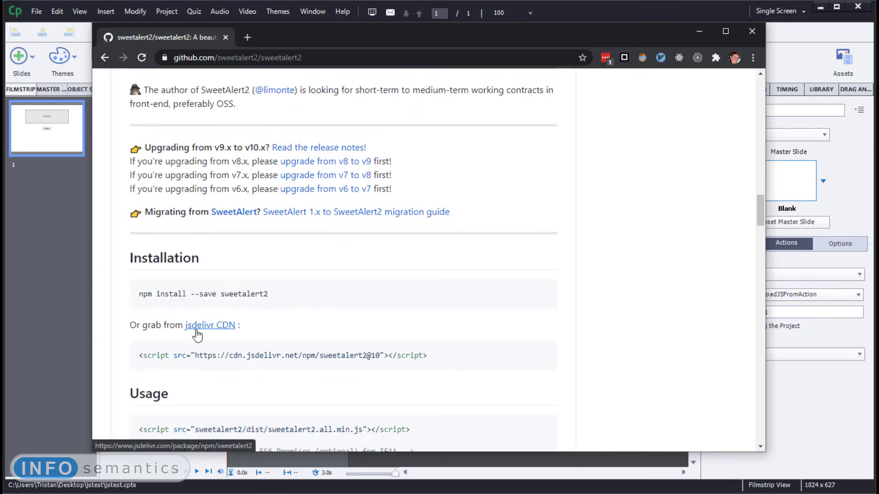
{"action": "left_click", "coordinate": [196, 331]}
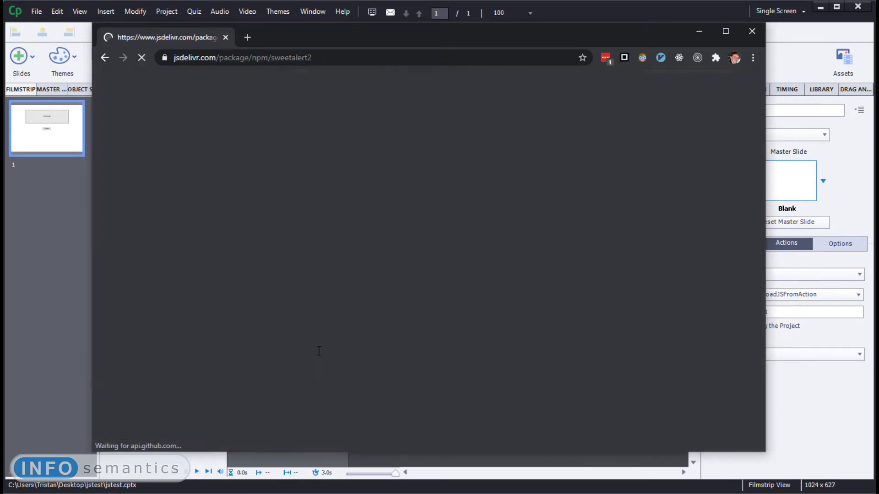
{"action": "scroll", "coordinate": [321, 343], "scroll_direction": "down", "scroll_amount": 3}
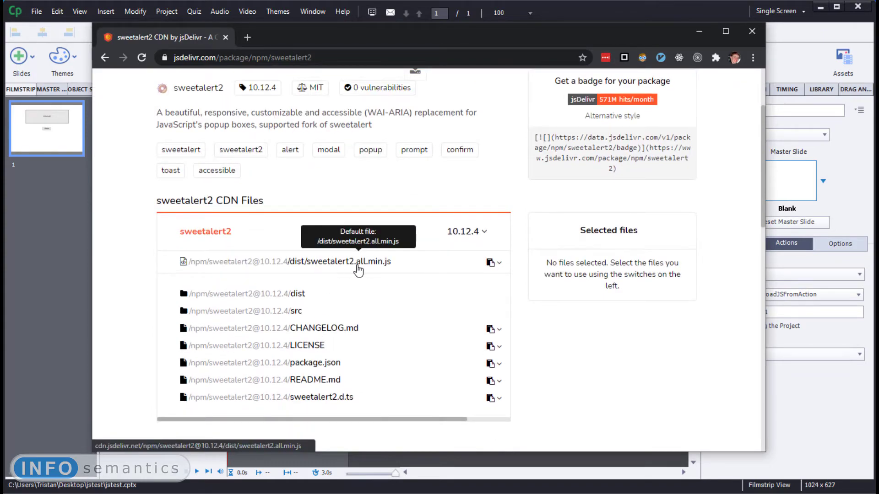
{"action": "left_click", "coordinate": [373, 264]}
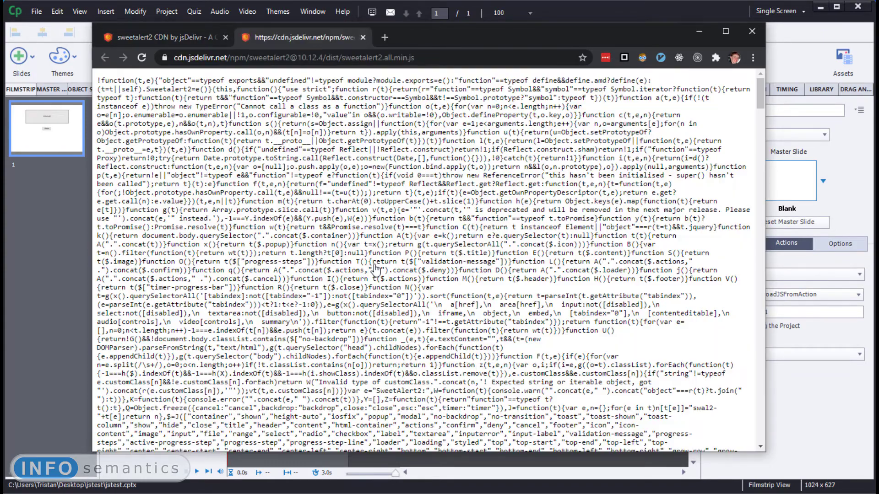
- Copy the full https address of the sweetalert2.all.min.js CDN file
{"action": "left_click_drag", "start_coordinate": [173, 115], "coordinate": [440, 293]}
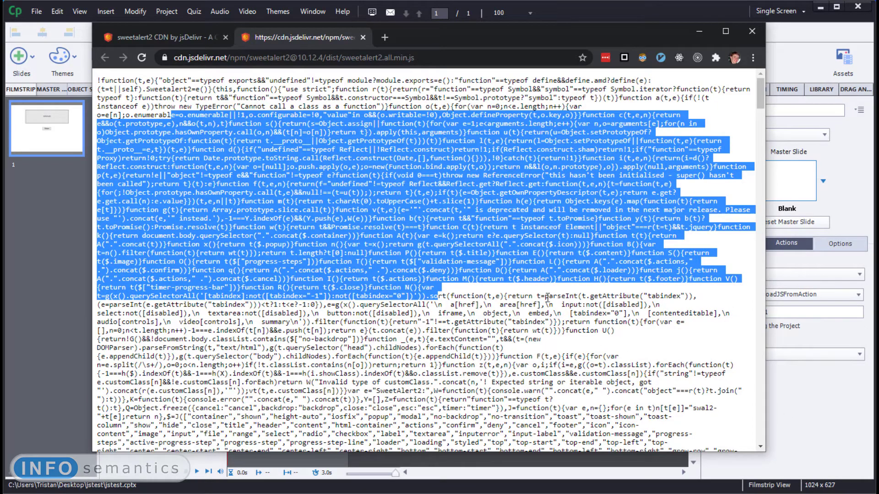
{"action": "left_click", "coordinate": [486, 282]}
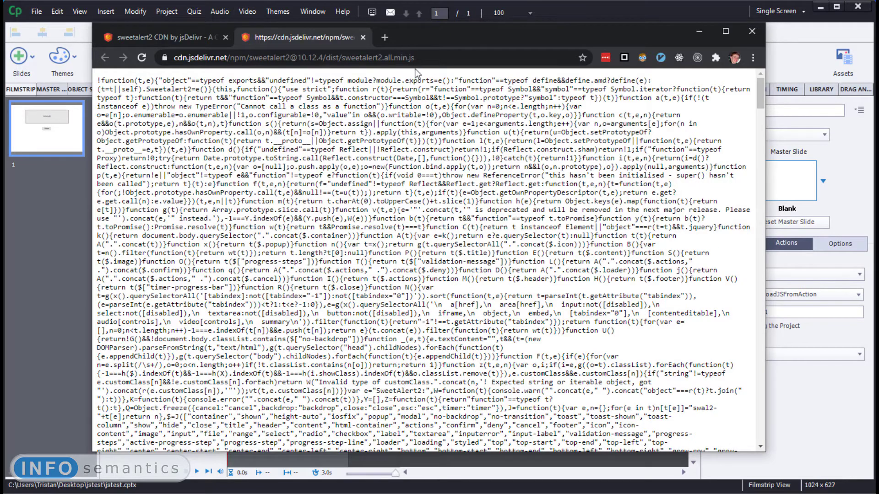
{"action": "left_click", "coordinate": [429, 59]}
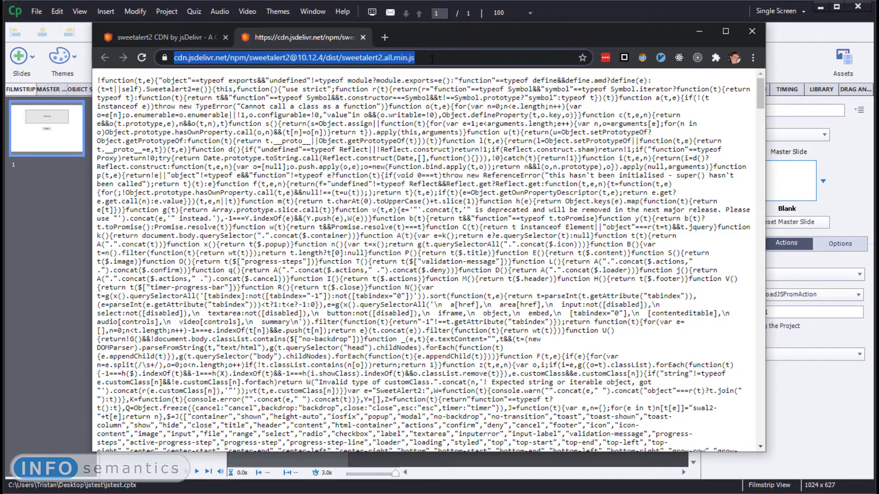
{"action": "left_click", "coordinate": [441, 58]}
{"action": "key", "text": "ctrl+a"}
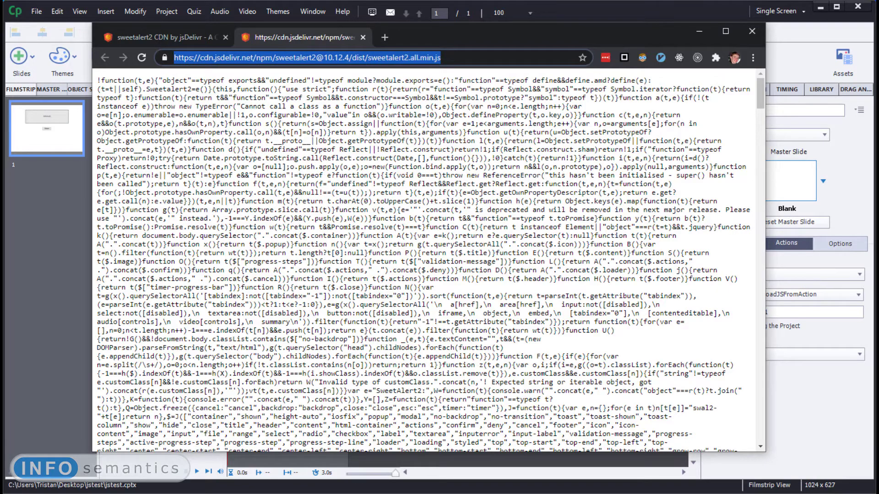
- Back in Captivate, replace Button_1's Last Attempt URL with the copied sweetalert2.all.min.js CDN address
{"action": "left_click", "coordinate": [598, 14]}
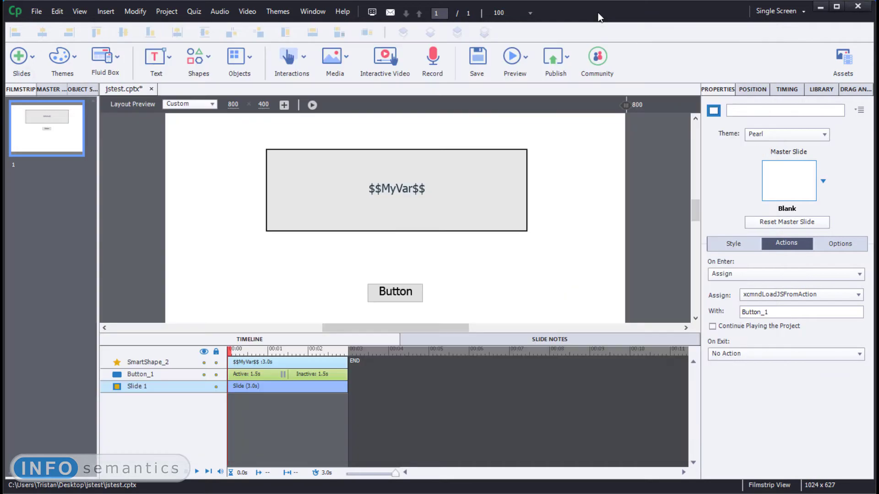
{"action": "left_click", "coordinate": [451, 216]}
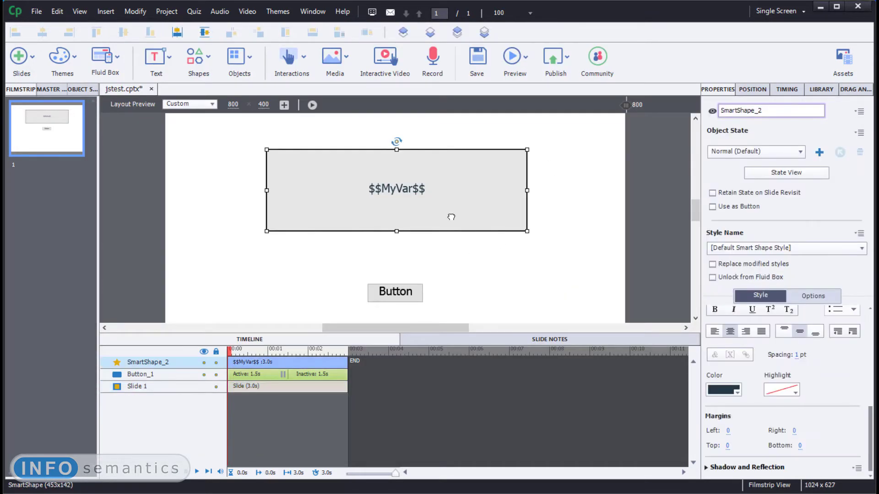
{"action": "left_click", "coordinate": [392, 294]}
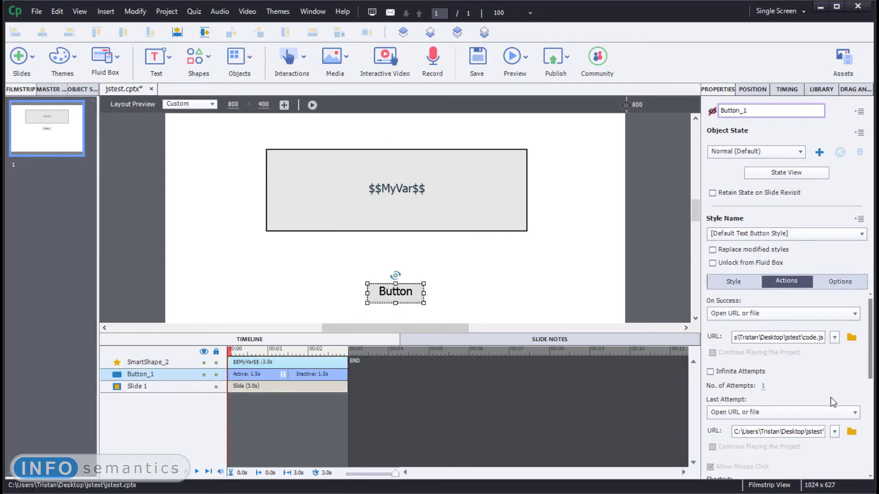
{"action": "left_click_drag", "start_coordinate": [811, 432], "coordinate": [854, 455]}
{"action": "left_click", "coordinate": [802, 433]}
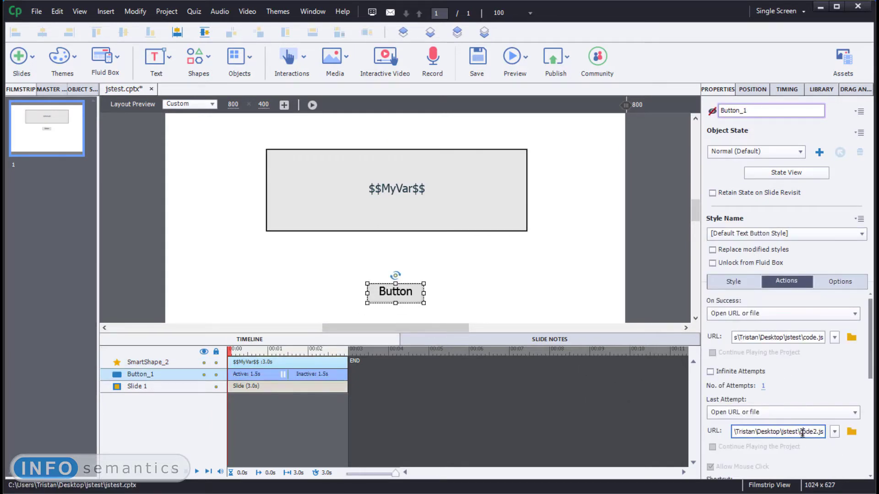
{"action": "key", "text": "ctrl+a"}
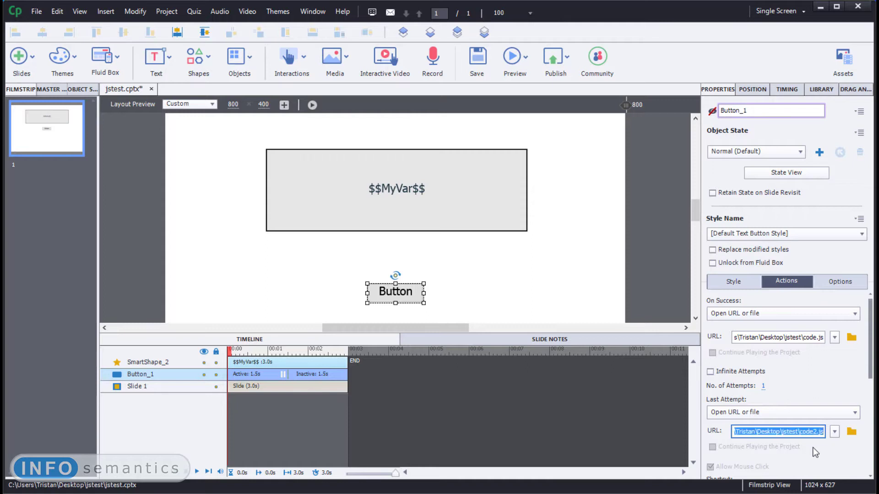
{"action": "key", "text": "ctrl+v"}
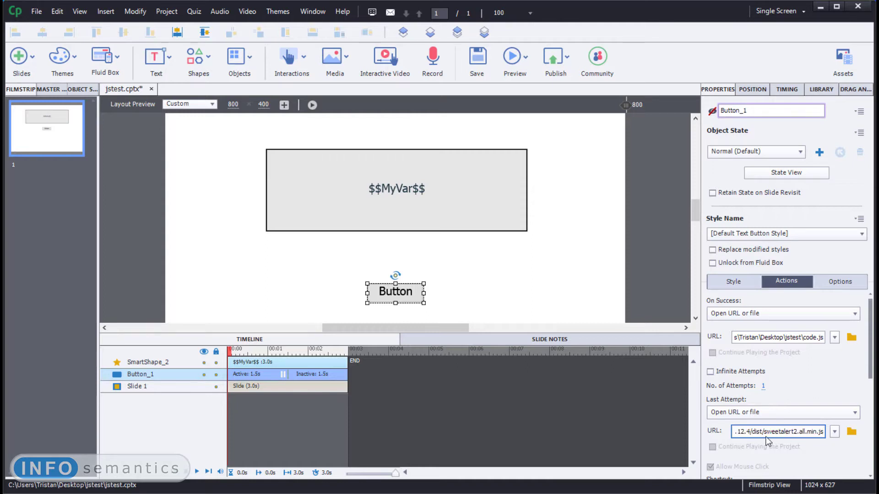
{"action": "left_click_drag", "start_coordinate": [764, 430], "coordinate": [831, 435]}
- Insert a second button on the slide and place it to the right of the existing button, below the text shape
{"action": "left_click", "coordinate": [559, 275]}
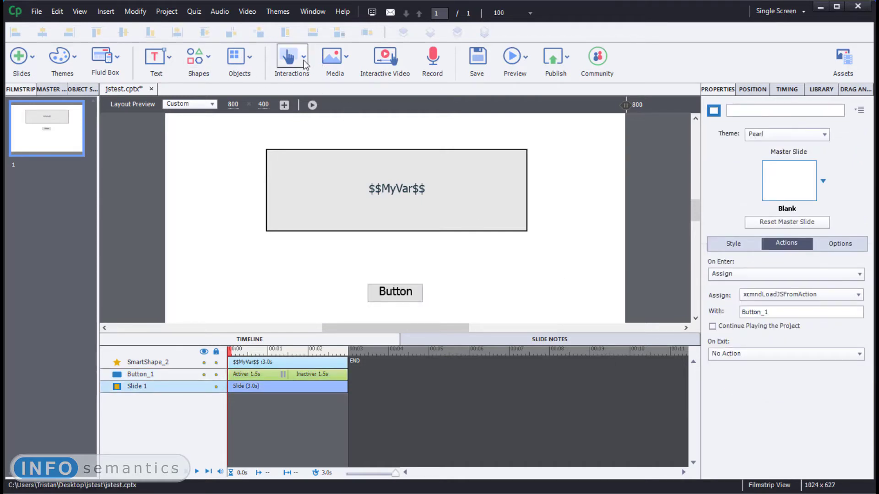
{"action": "left_click", "coordinate": [305, 63]}
{"action": "left_click", "coordinate": [308, 92]}
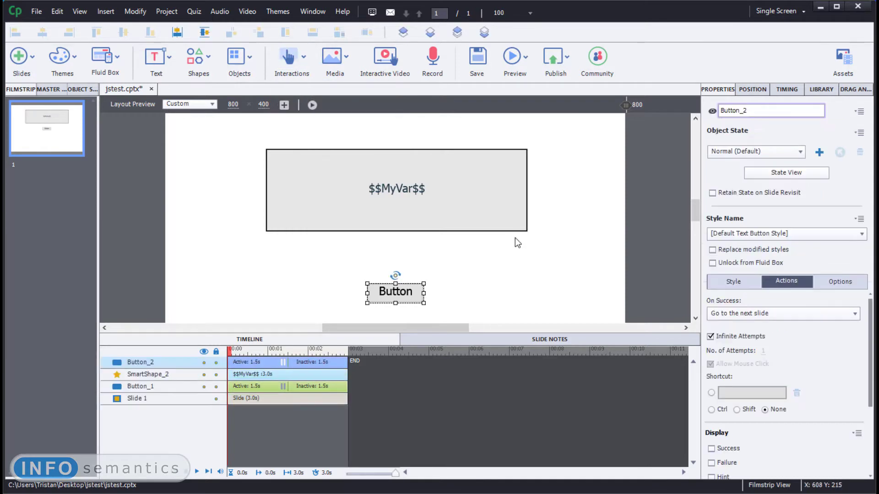
{"action": "left_click_drag", "start_coordinate": [405, 295], "coordinate": [527, 289]}
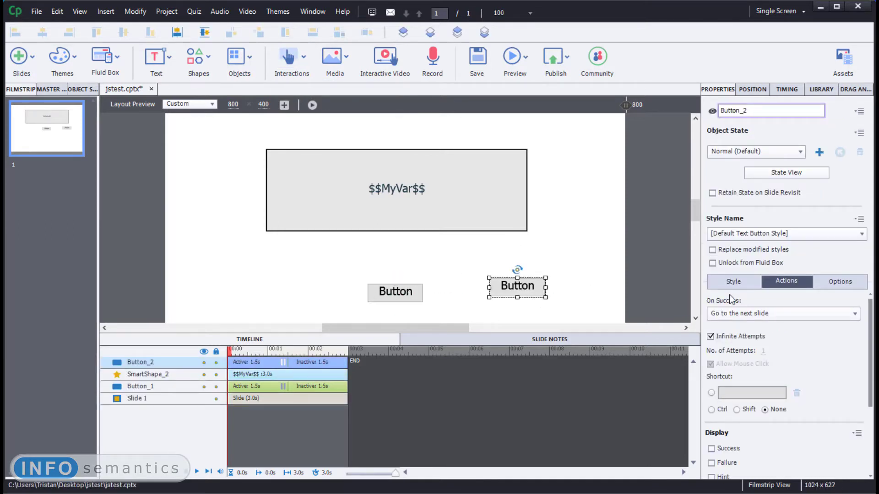
- Set the new button's caption to "Show Alert" and enlarge the button to fit the text
{"action": "left_click", "coordinate": [722, 281]}
{"action": "double_click", "coordinate": [753, 329]}
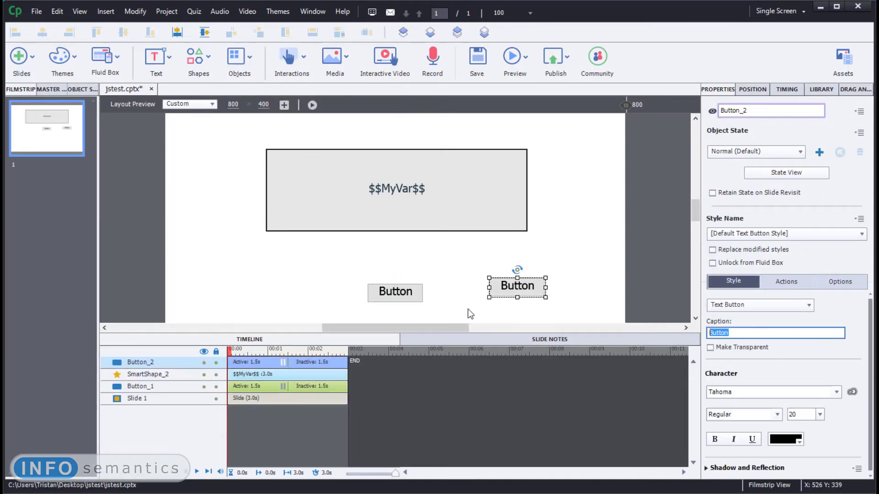
{"action": "type", "text": "Show Alert"}
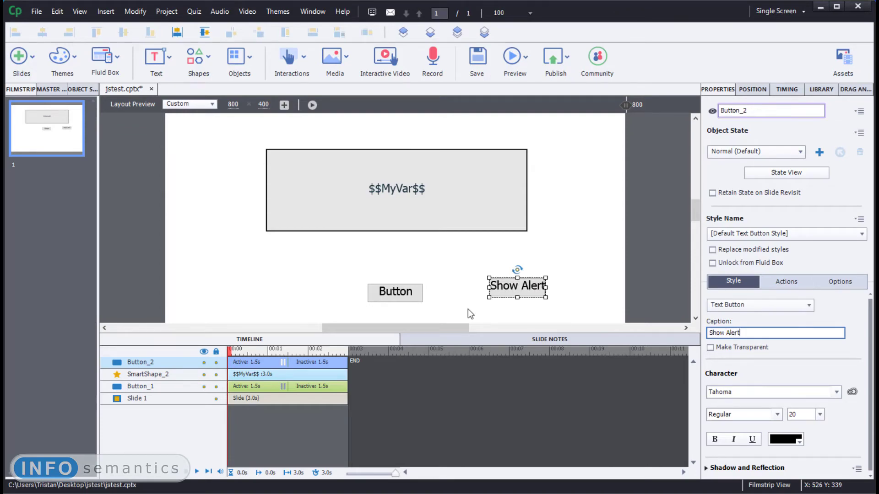
{"action": "key", "text": "Return"}
{"action": "left_click_drag", "start_coordinate": [573, 287], "coordinate": [573, 288]}
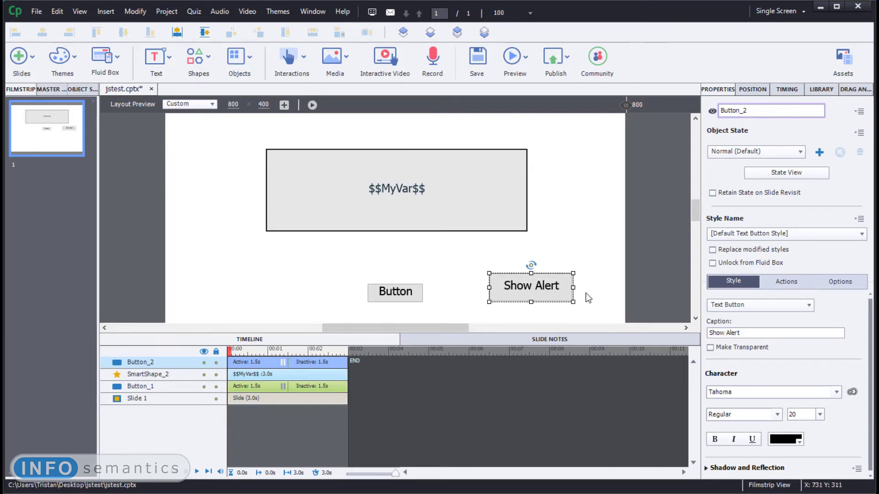
- Set the Show Alert button's On Success action to Execute JavaScript and open its empty script window
{"action": "left_click", "coordinate": [792, 283]}
{"action": "left_click", "coordinate": [771, 314]}
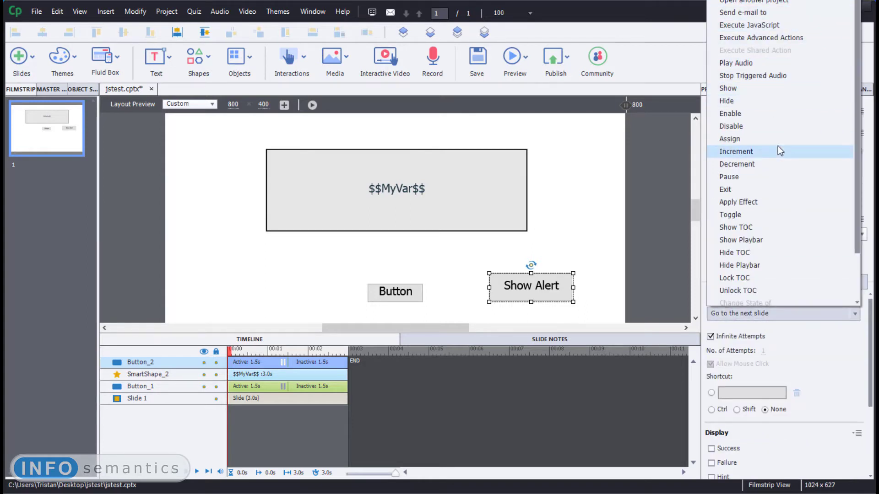
{"action": "scroll", "coordinate": [767, 135], "scroll_direction": "up", "scroll_amount": 1}
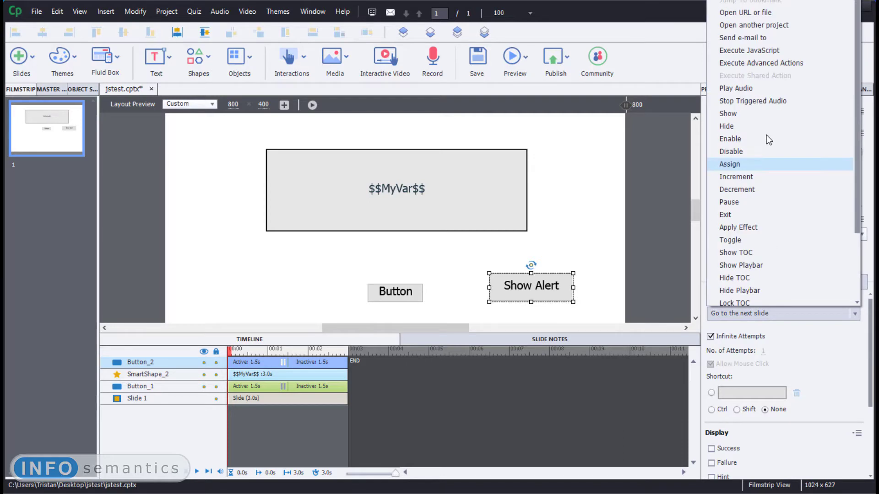
{"action": "left_click", "coordinate": [775, 51]}
{"action": "left_click", "coordinate": [742, 334]}
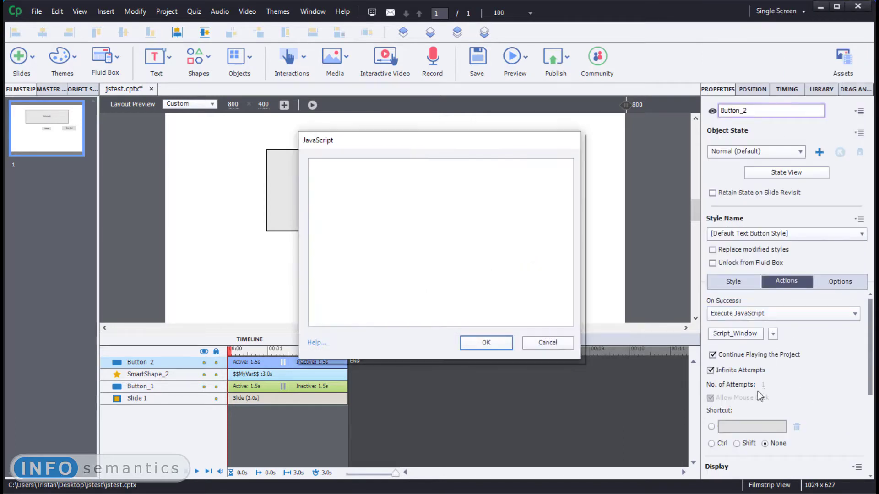
{"action": "left_click", "coordinate": [379, 210]}
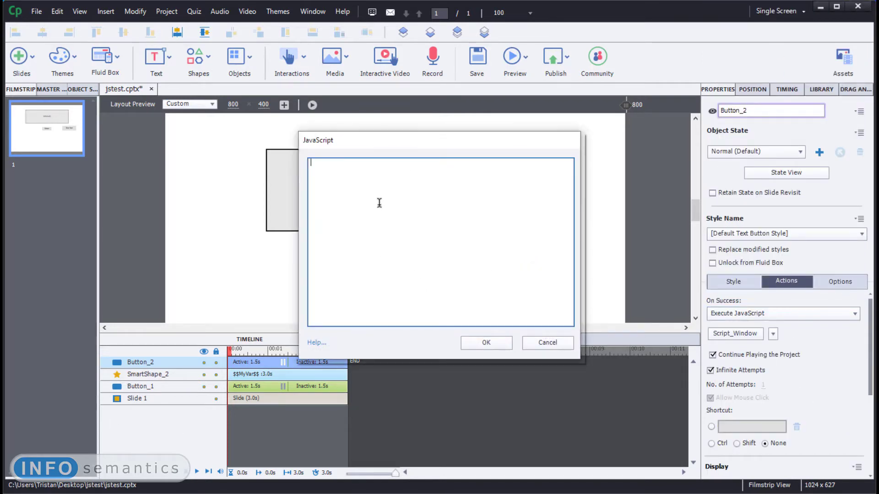
{"action": "mouse_move", "coordinate": [432, 140]}
{"action": "left_mouse_down"}
{"action": "mouse_move", "coordinate": [266, 194]}
{"action": "mouse_move", "coordinate": [423, 142]}
{"action": "left_mouse_up"}
- Switch to the browser and return to the Examples section of the SweetAlert2 home page
{"action": "key", "text": "alt+Tab"}
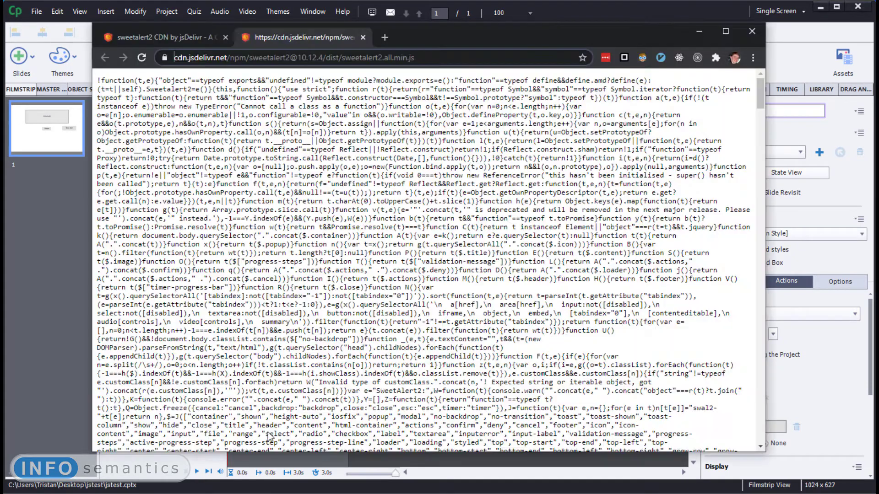
{"action": "left_click", "coordinate": [108, 58]}
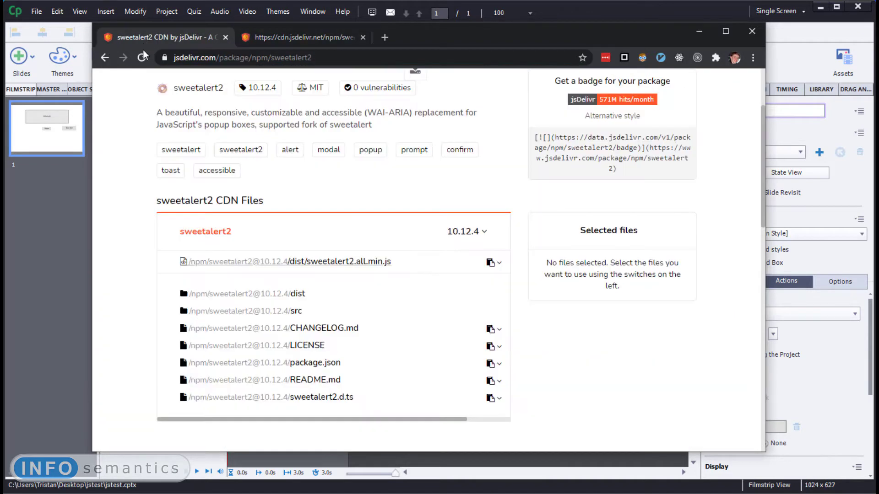
{"action": "left_click", "coordinate": [106, 59]}
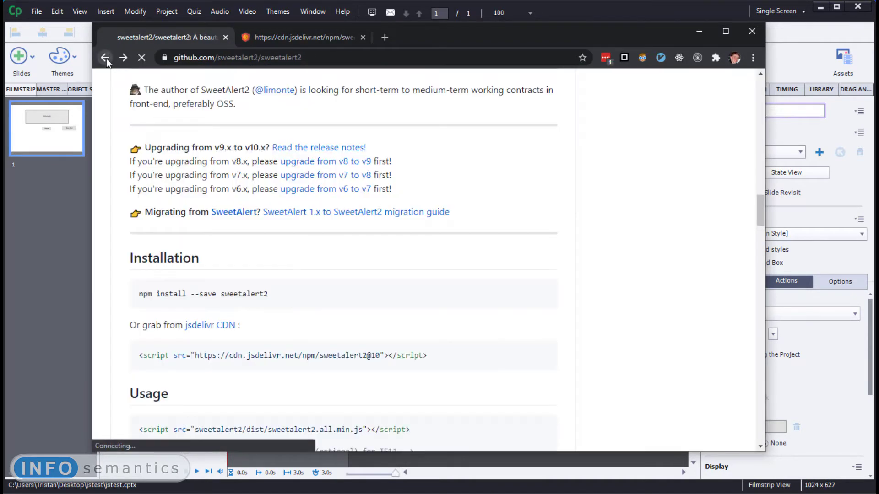
{"action": "left_click", "coordinate": [106, 59]}
{"action": "scroll", "coordinate": [455, 346], "scroll_direction": "down", "scroll_amount": 15}
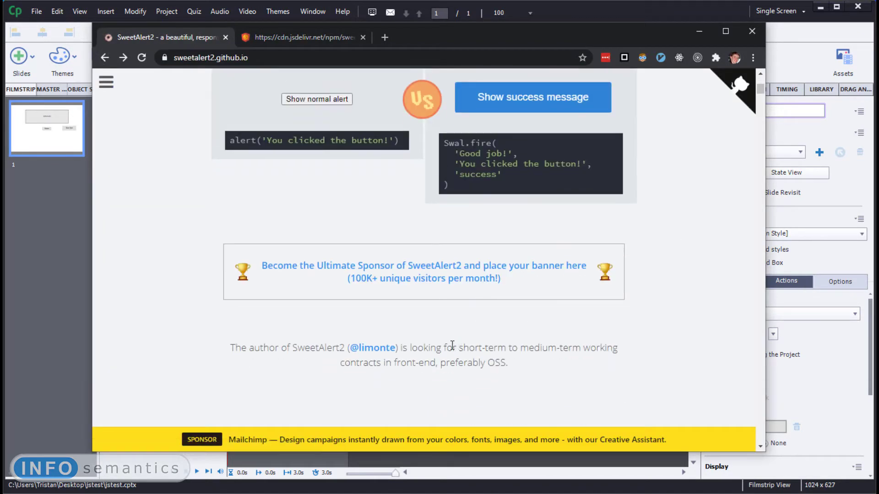
{"action": "scroll", "coordinate": [454, 337], "scroll_direction": "up", "scroll_amount": 2}
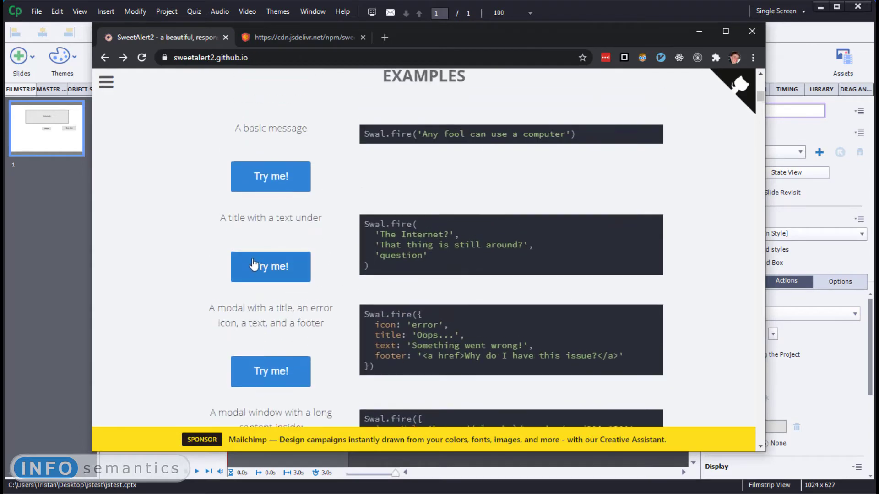
- Run the "A title with a text under" example on the SweetAlert2 page and dismiss its alert
{"action": "left_click_drag", "start_coordinate": [440, 264], "coordinate": [351, 204]}
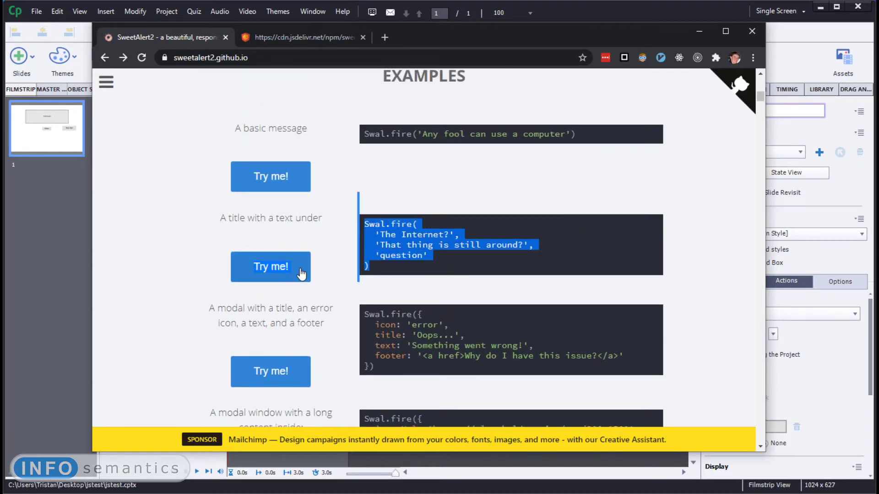
{"action": "left_click", "coordinate": [282, 277]}
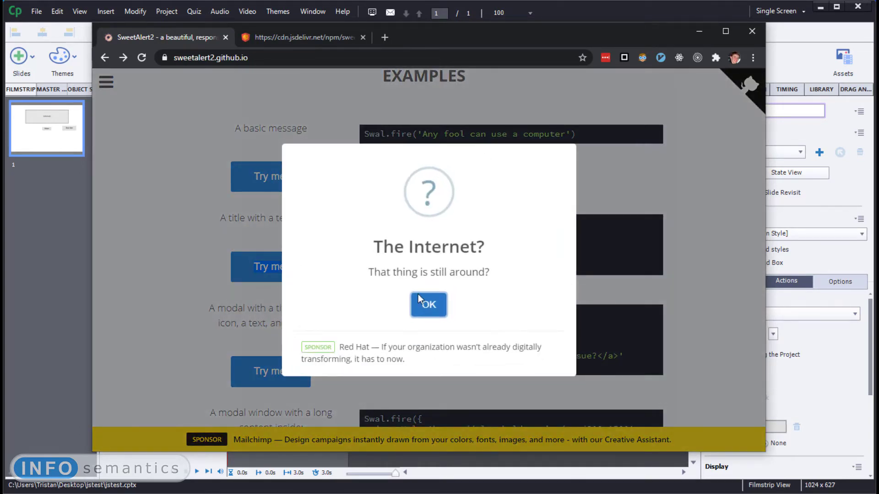
{"action": "left_click", "coordinate": [437, 313]}
- Copy the "A title with a text under" Swal.fire code into the Show Alert button's script window in Captivate and save the script
{"action": "left_click_drag", "start_coordinate": [393, 265], "coordinate": [364, 222]}
{"action": "right_click", "coordinate": [395, 233]}
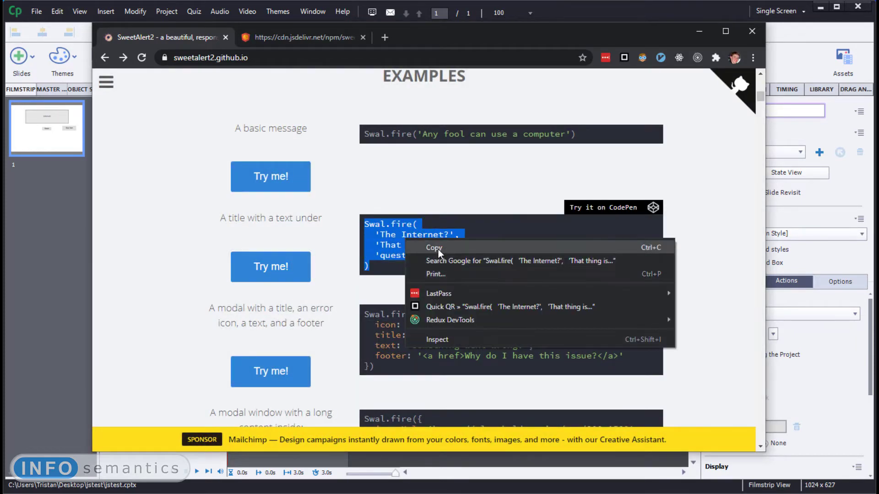
{"action": "left_click", "coordinate": [438, 249]}
{"action": "left_click", "coordinate": [699, 30]}
{"action": "left_click", "coordinate": [444, 223]}
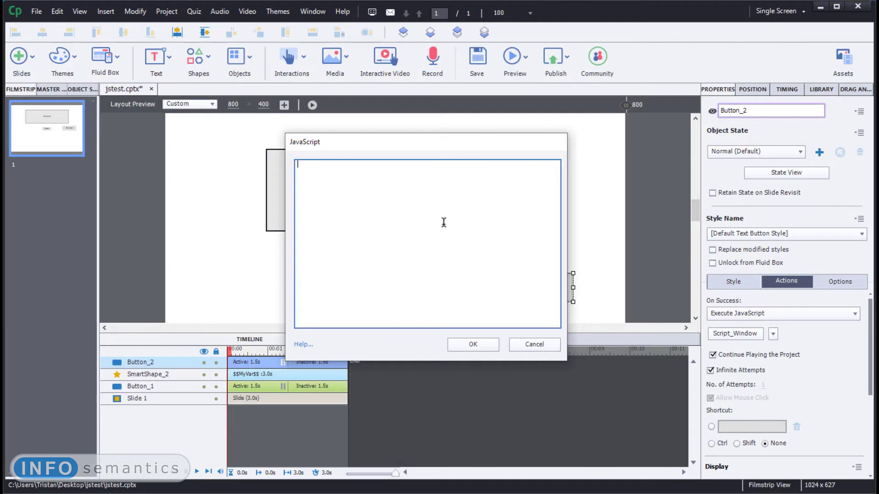
{"action": "key", "text": "ctrl+v"}
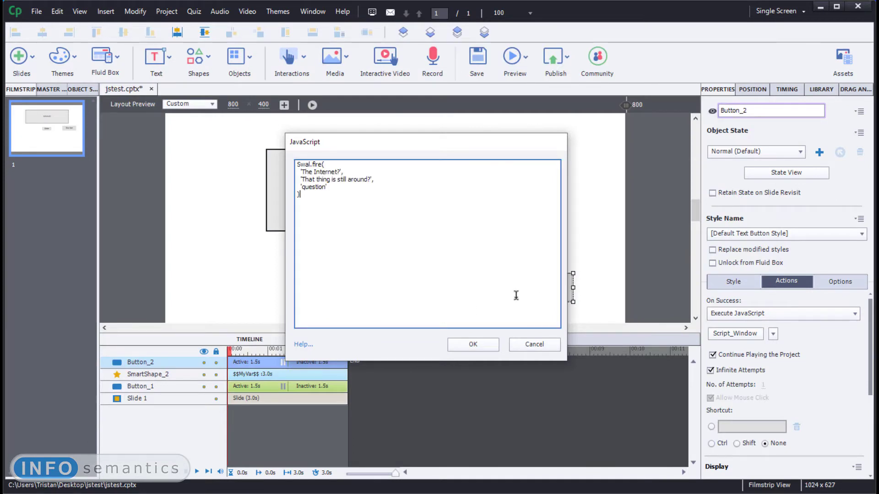
{"action": "left_click", "coordinate": [481, 348]}
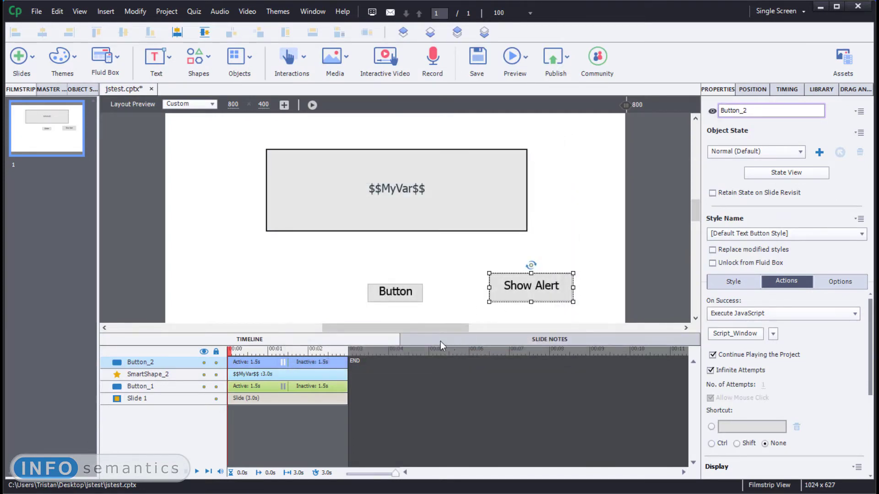
- Preview the project in the browser, start playback and trigger the Show Alert button
{"action": "left_click", "coordinate": [513, 57]}
{"action": "left_click", "coordinate": [537, 114]}
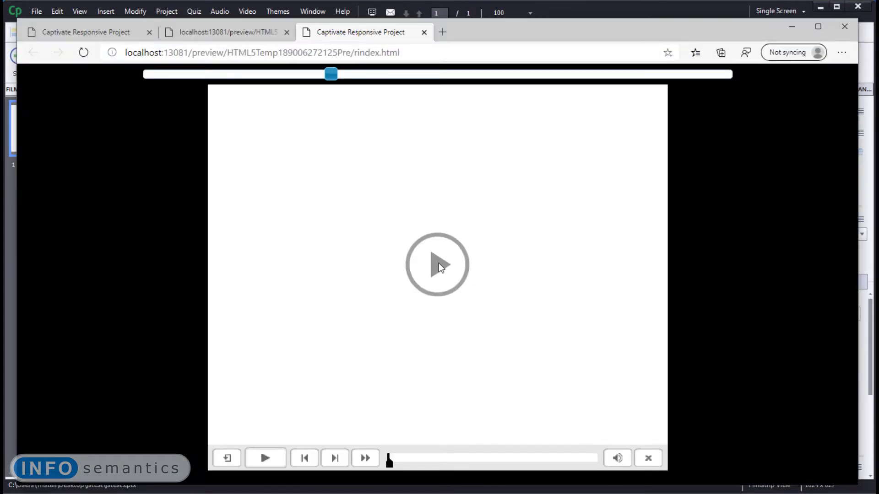
{"action": "left_click", "coordinate": [439, 263]}
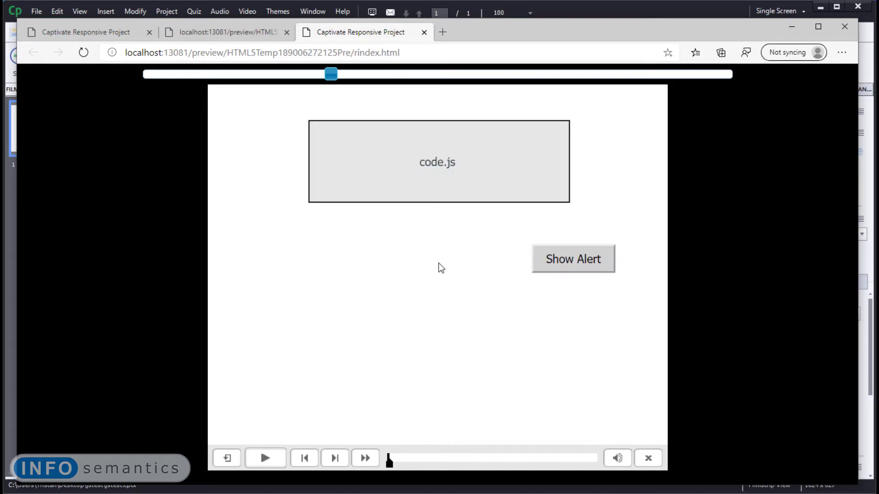
{"action": "left_click", "coordinate": [583, 262]}
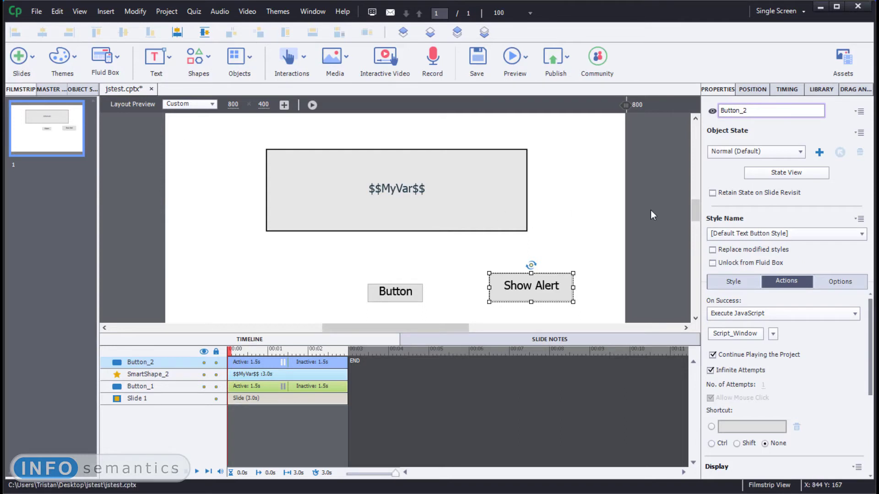
- Back in Captivate, check slide 1's On Enter assignment and add a blank slide after it
{"action": "left_click", "coordinate": [652, 215]}
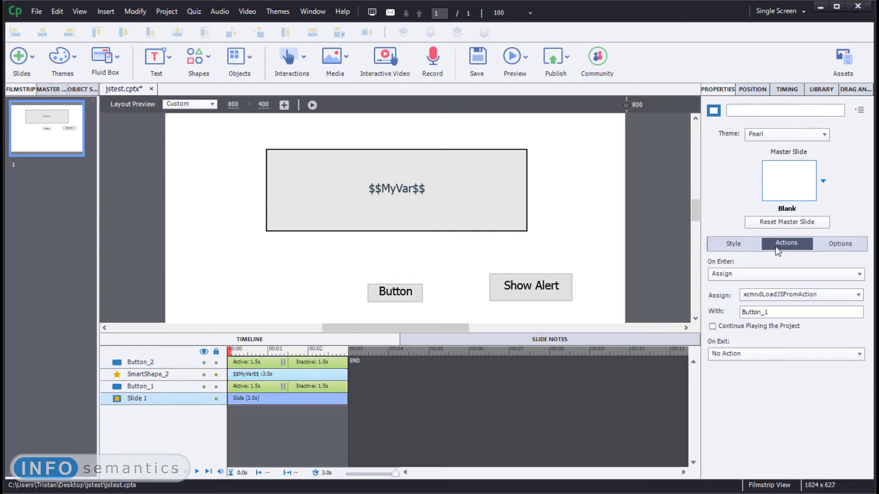
{"action": "double_click", "coordinate": [781, 312]}
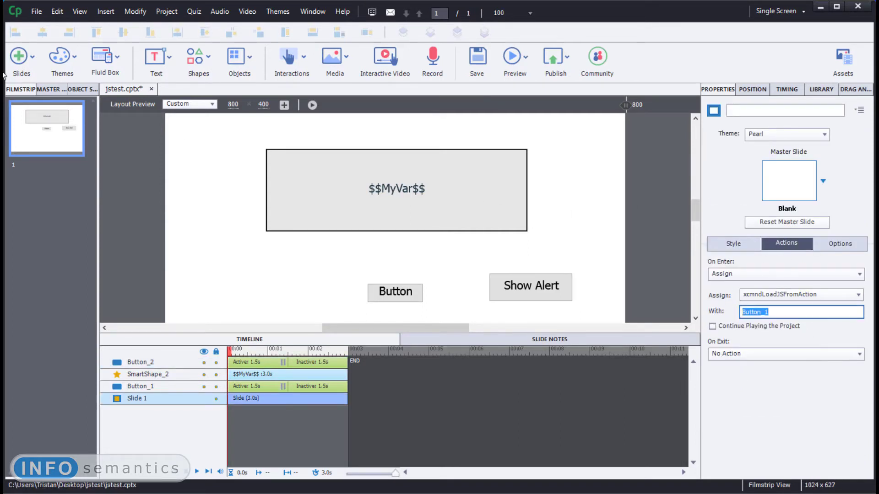
{"action": "left_click", "coordinate": [20, 58]}
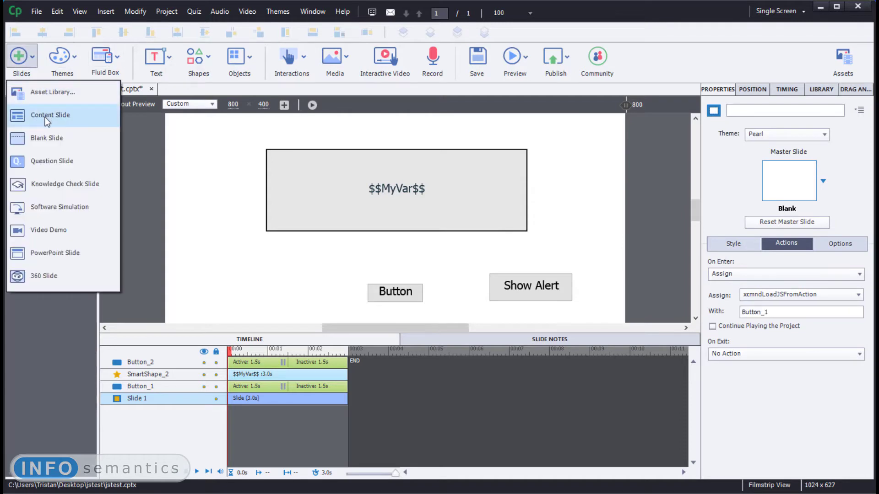
{"action": "left_click", "coordinate": [45, 141]}
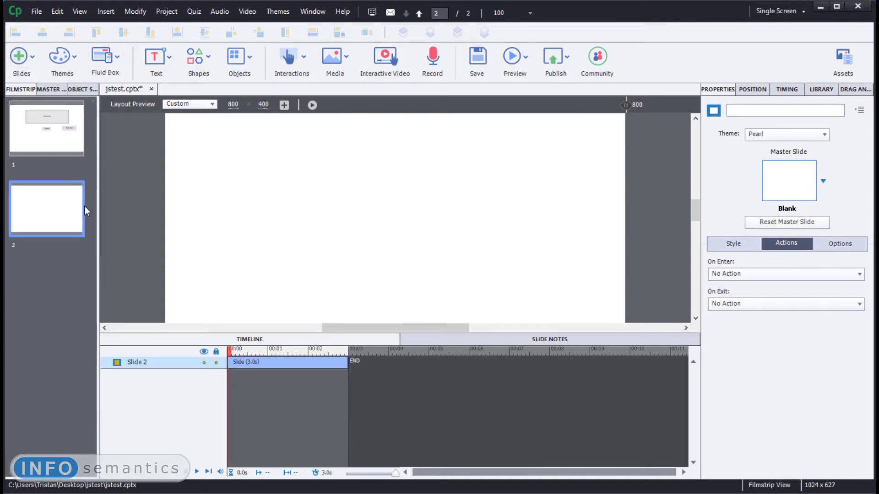
- Review slide 1's On Enter assignment and the Show Alert button's action settings, and return to the blank slide 2
{"action": "left_click", "coordinate": [54, 117]}
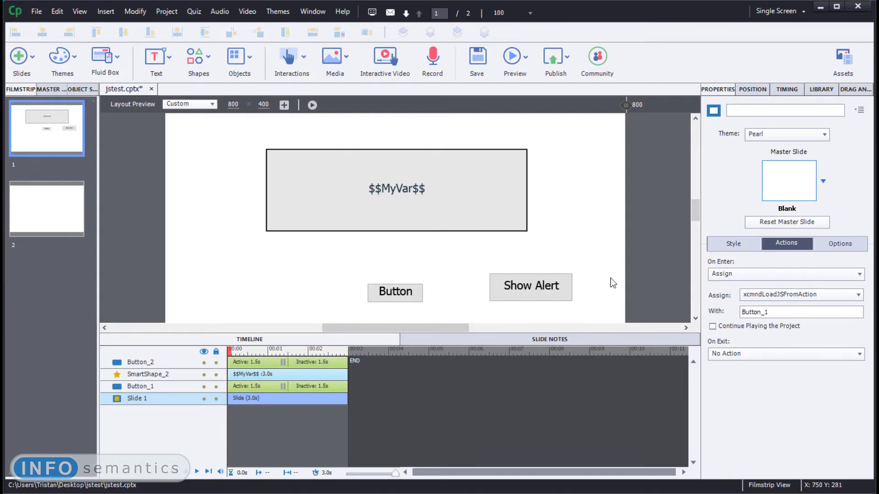
{"action": "double_click", "coordinate": [779, 313]}
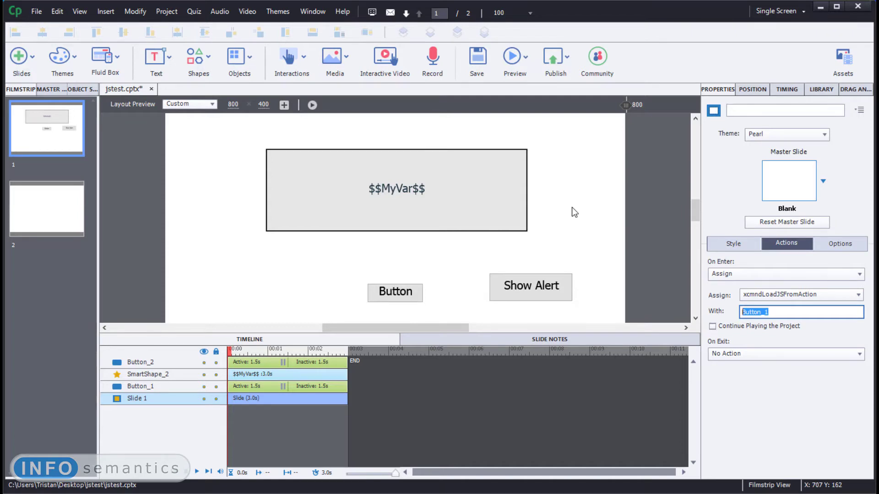
{"action": "left_click", "coordinate": [62, 212]}
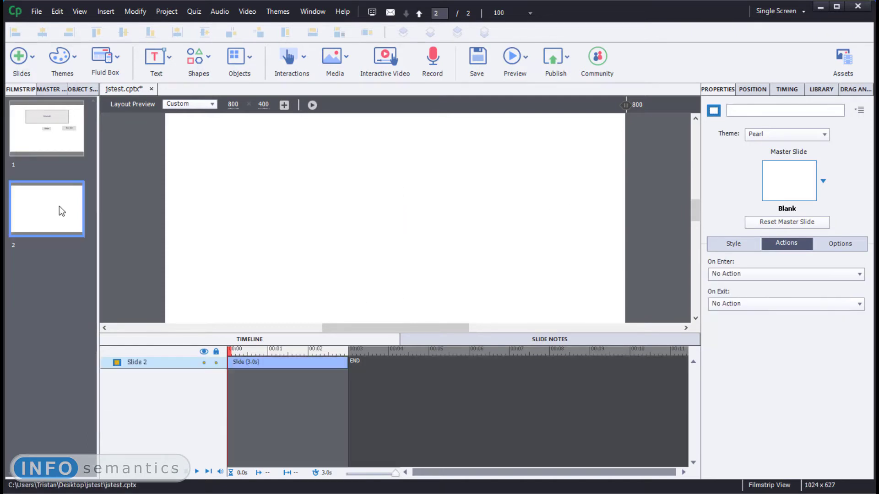
{"action": "left_click", "coordinate": [55, 130]}
{"action": "scroll", "coordinate": [491, 202], "scroll_direction": "down", "scroll_amount": 2}
{"action": "left_click", "coordinate": [529, 222]}
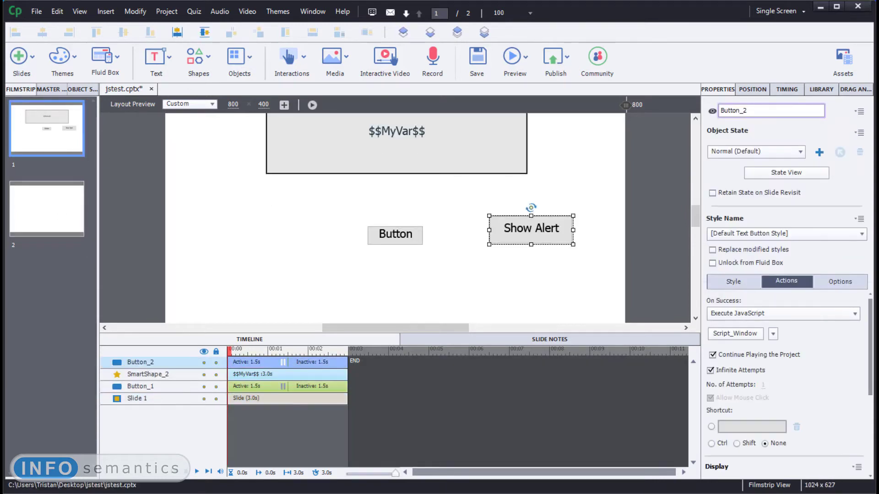
{"action": "scroll", "coordinate": [784, 392], "scroll_direction": "down", "scroll_amount": 3}
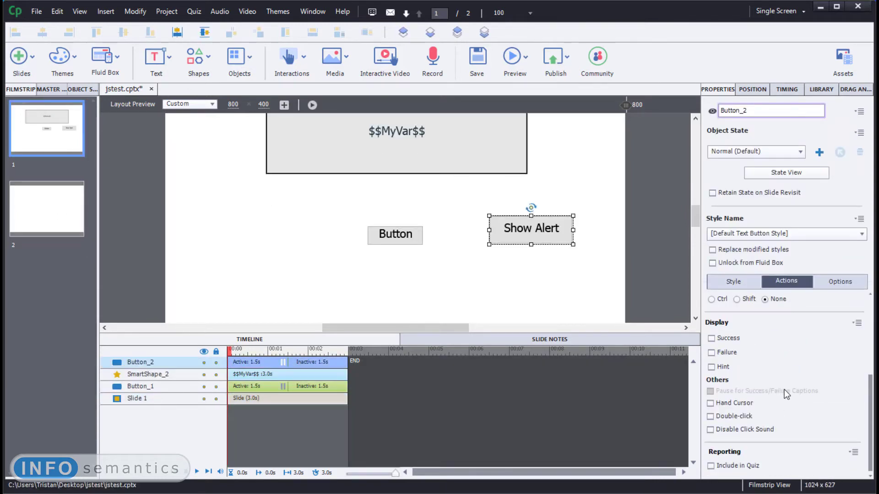
{"action": "left_click", "coordinate": [25, 220]}
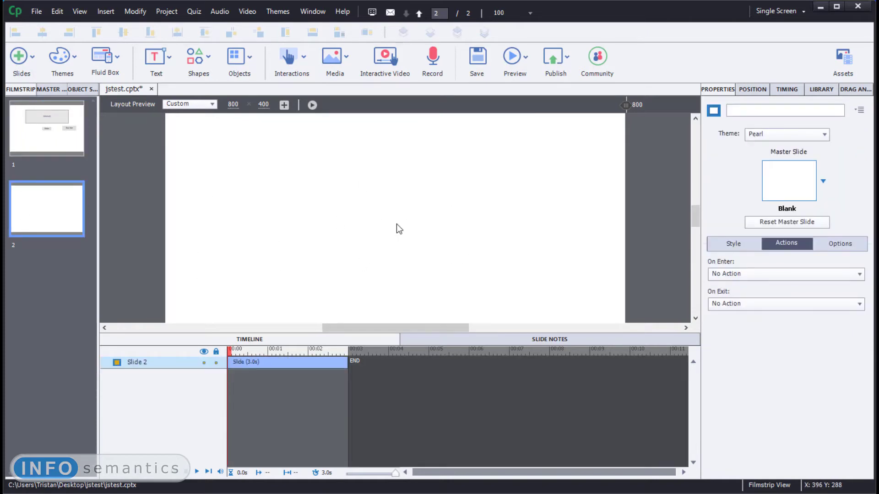
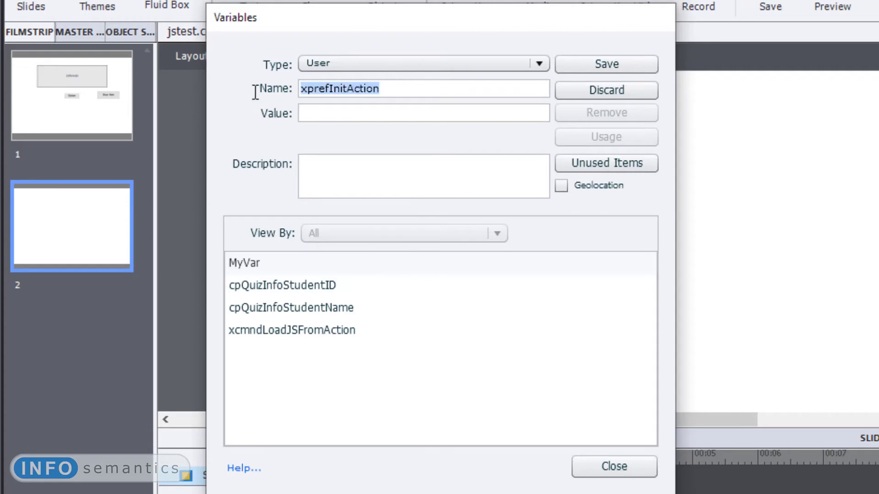
- Give the new user variable xprefInitAction the value InitButtonAction, save it and close the variables dialog
{"action": "left_click", "coordinate": [337, 110]}
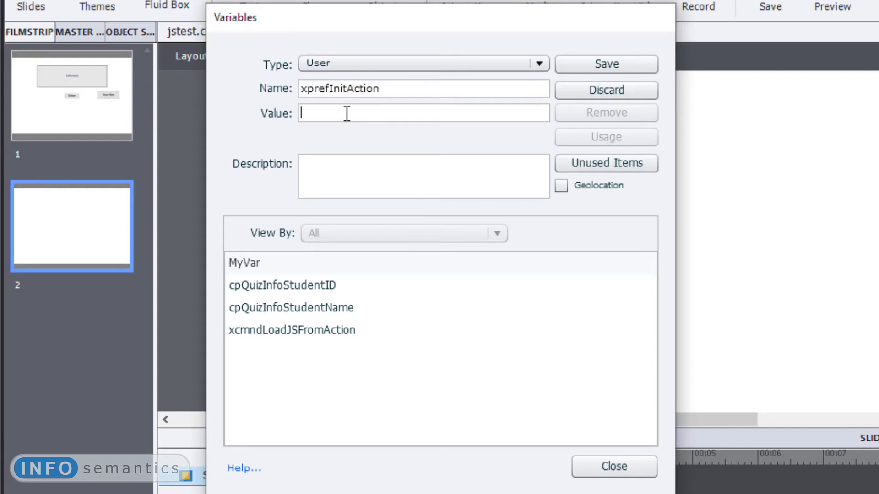
{"action": "type", "text": "InitButtonAction"}
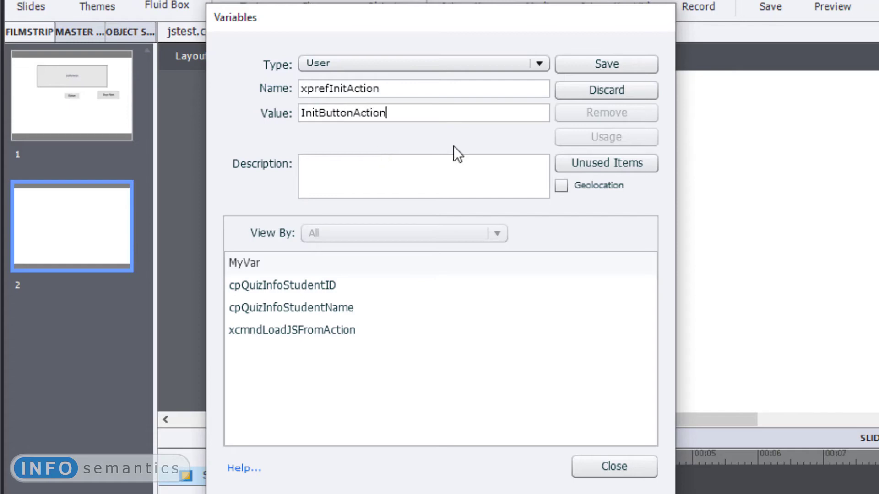
{"action": "left_click_drag", "start_coordinate": [398, 112], "coordinate": [241, 136]}
{"action": "key", "text": "ctrl+c"}
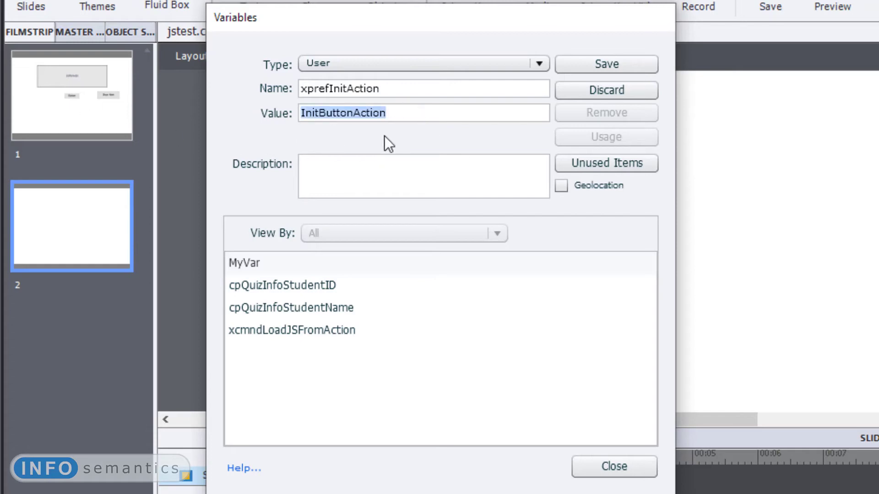
{"action": "left_click", "coordinate": [618, 64]}
{"action": "left_click", "coordinate": [614, 466]}
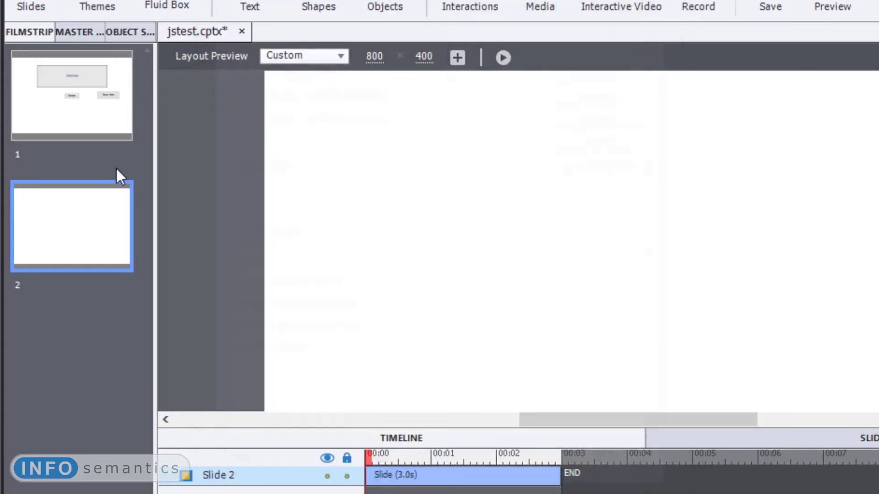
- Add a button on slide 1 beside the existing Button and name it InitButtonAction
{"action": "left_click", "coordinate": [75, 121]}
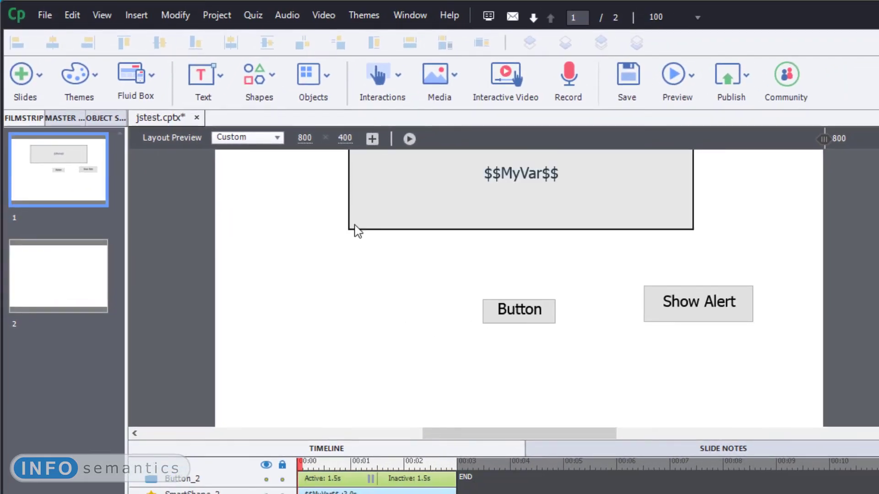
{"action": "left_click", "coordinate": [397, 79]}
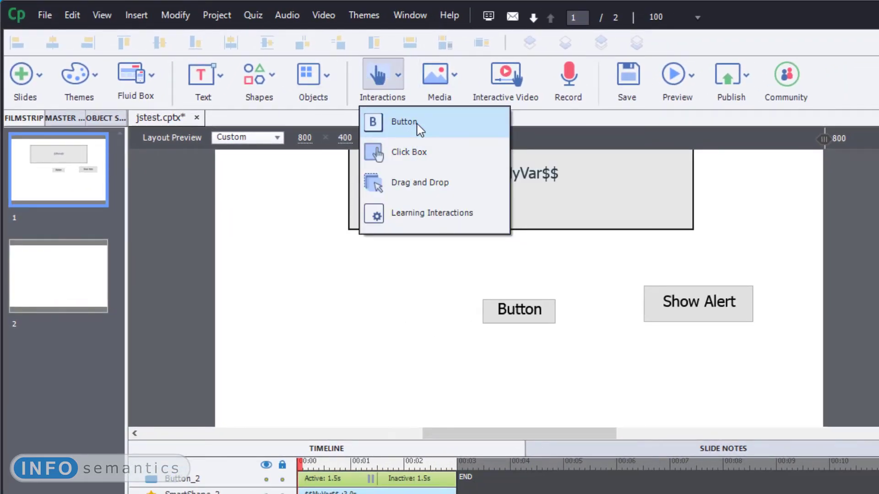
{"action": "left_click", "coordinate": [403, 121]}
{"action": "left_click_drag", "start_coordinate": [545, 306], "coordinate": [337, 302]}
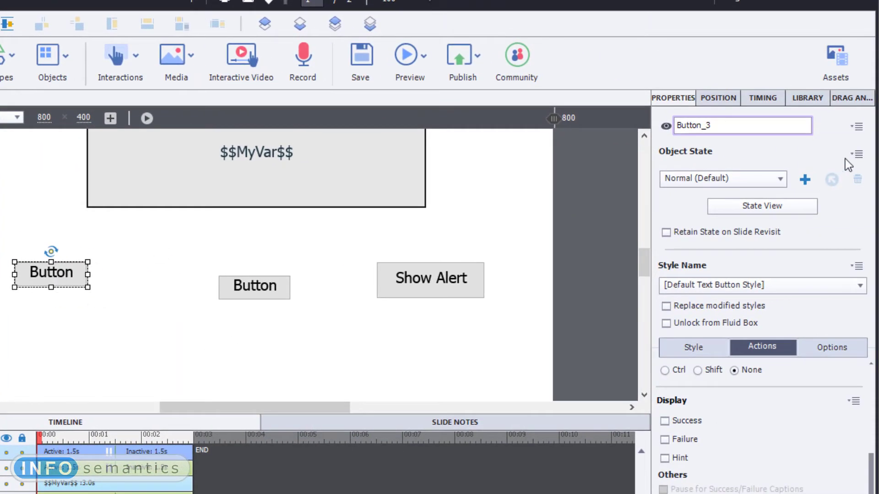
{"action": "left_click_drag", "start_coordinate": [737, 124], "coordinate": [454, 119]}
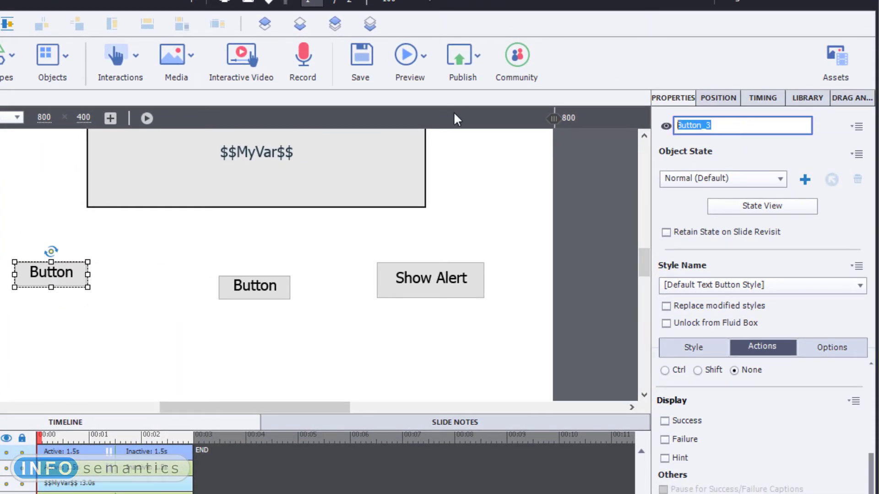
{"action": "type", "text": "InitButtonAction"}
{"action": "key", "text": "Return"}
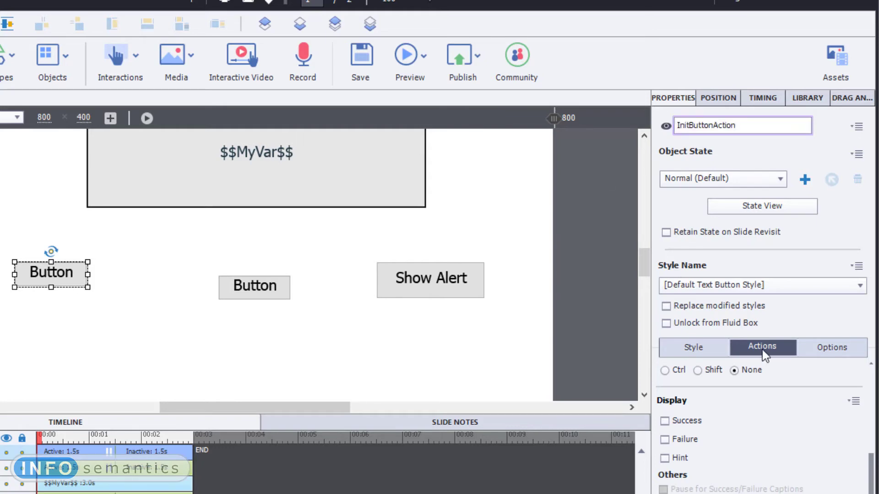
- Caption the new button InitButtonAction, enlarge it to fit the text and hide it from the output
{"action": "left_click", "coordinate": [693, 349]}
{"action": "double_click", "coordinate": [696, 413]}
{"action": "key", "text": "ctrl+v"}
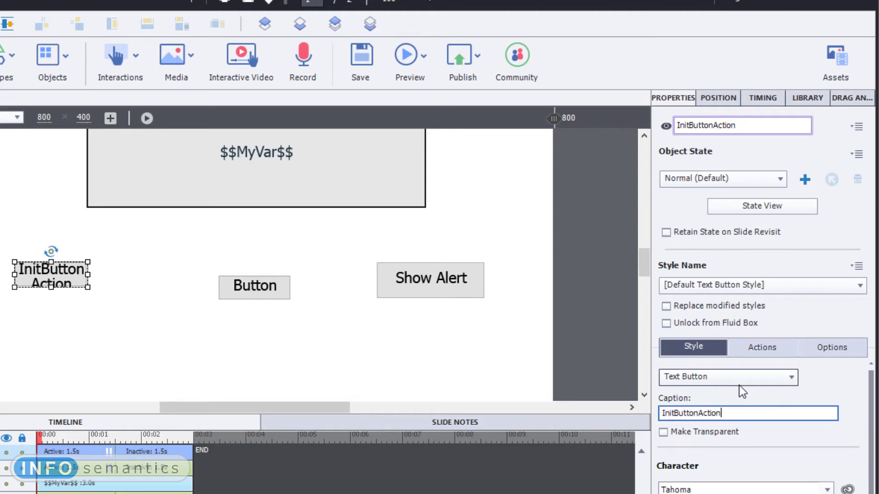
{"action": "key", "text": "Return"}
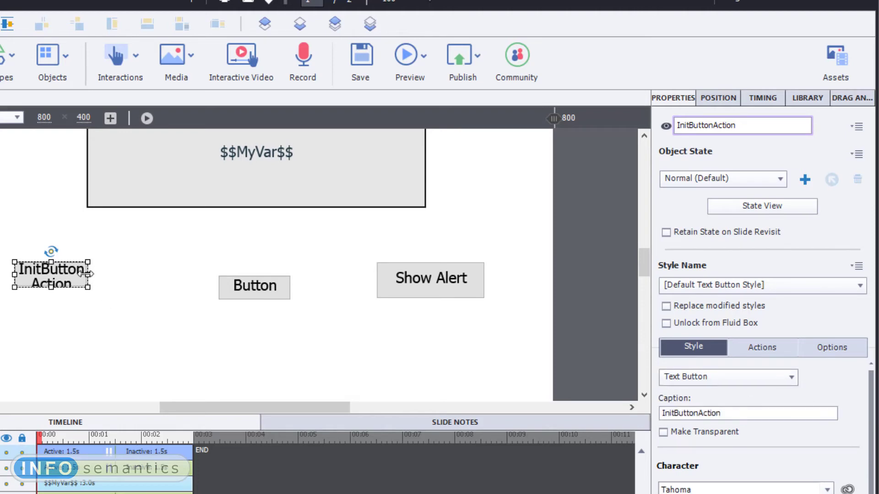
{"action": "left_click_drag", "start_coordinate": [86, 273], "coordinate": [145, 275]}
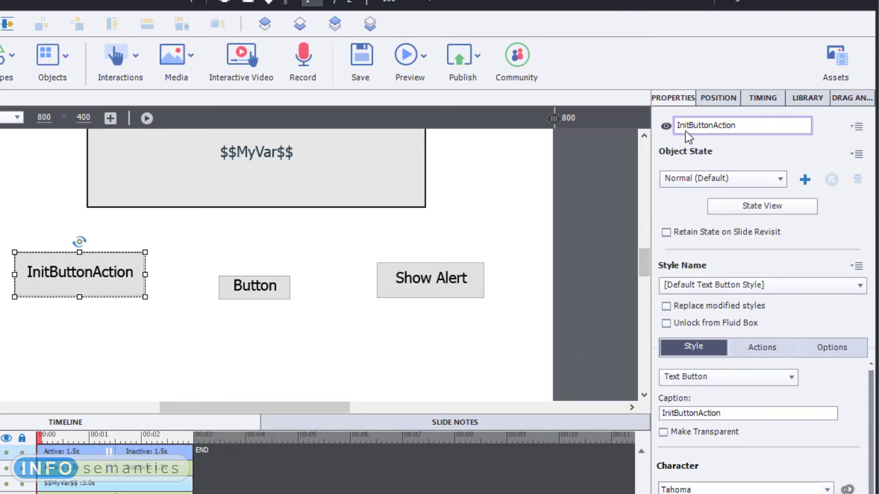
{"action": "left_click", "coordinate": [667, 128]}
{"action": "left_click", "coordinate": [755, 347]}
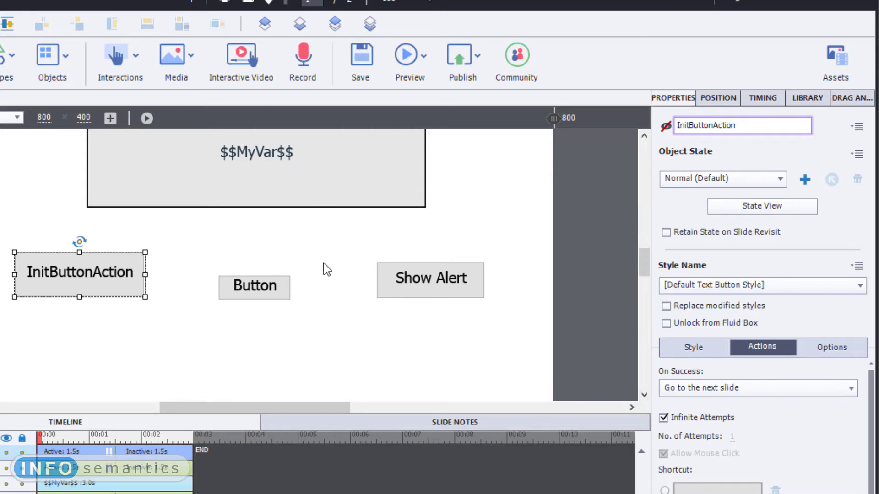
- Set slide 1's On Enter action to No Action
{"action": "left_click", "coordinate": [395, 331]}
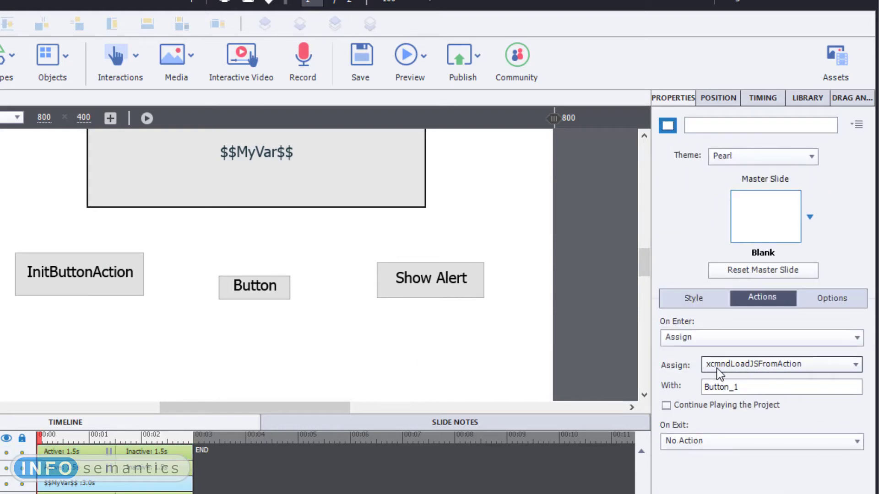
{"action": "left_click", "coordinate": [730, 343]}
{"action": "left_click", "coordinate": [726, 319]}
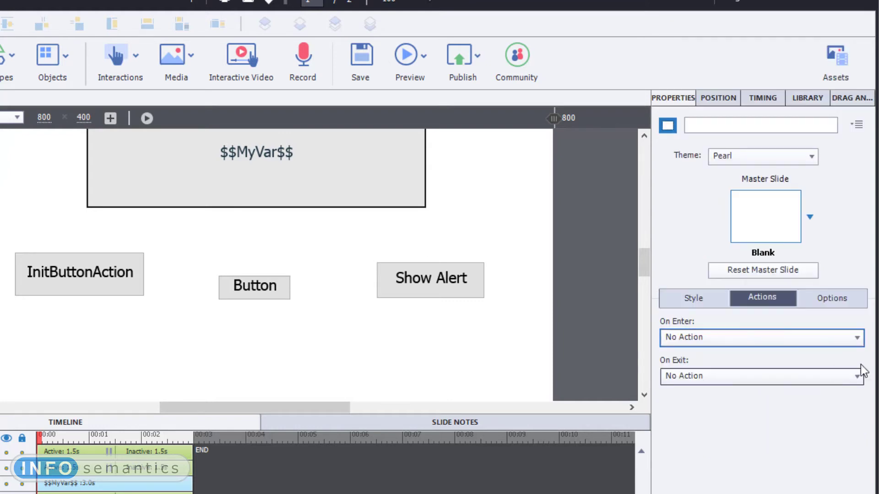
- Rename the middle button Button_1 to js_loader and use the same text as its caption
{"action": "left_click", "coordinate": [260, 295]}
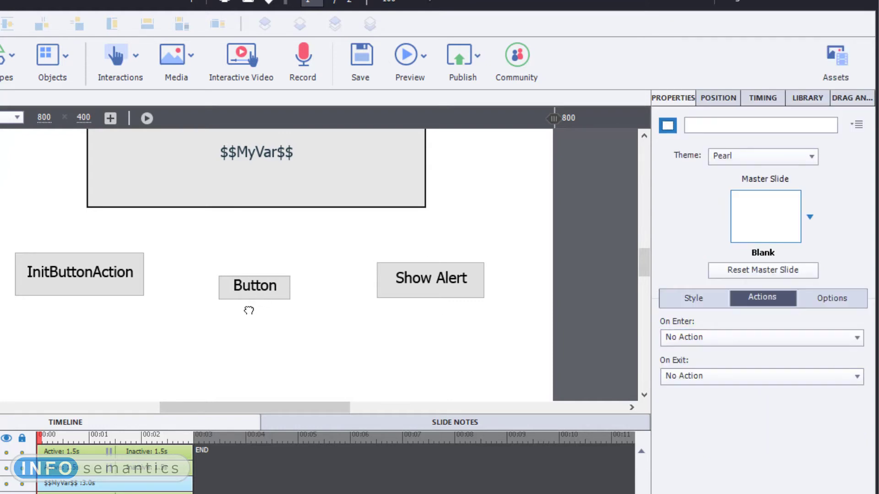
{"action": "double_click", "coordinate": [738, 125]}
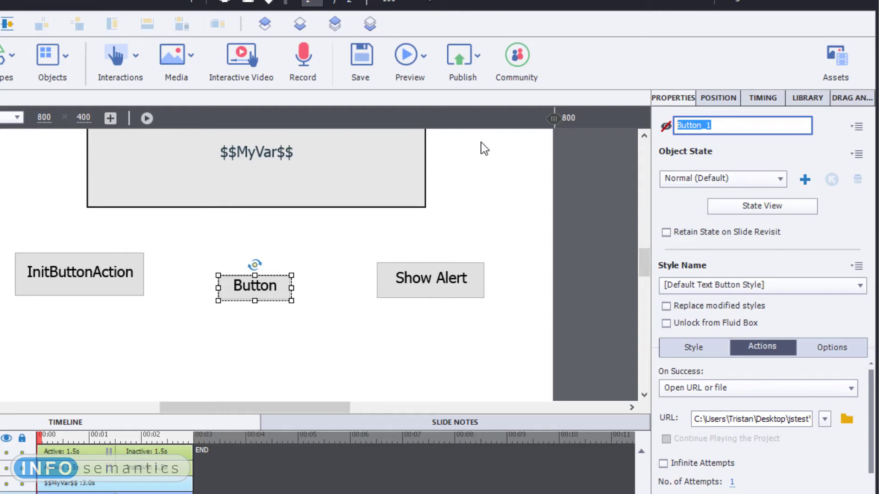
{"action": "type", "text": "js_loader"}
{"action": "key", "text": "Return"}
{"action": "key", "text": "ctrl+c"}
{"action": "left_click", "coordinate": [710, 351]}
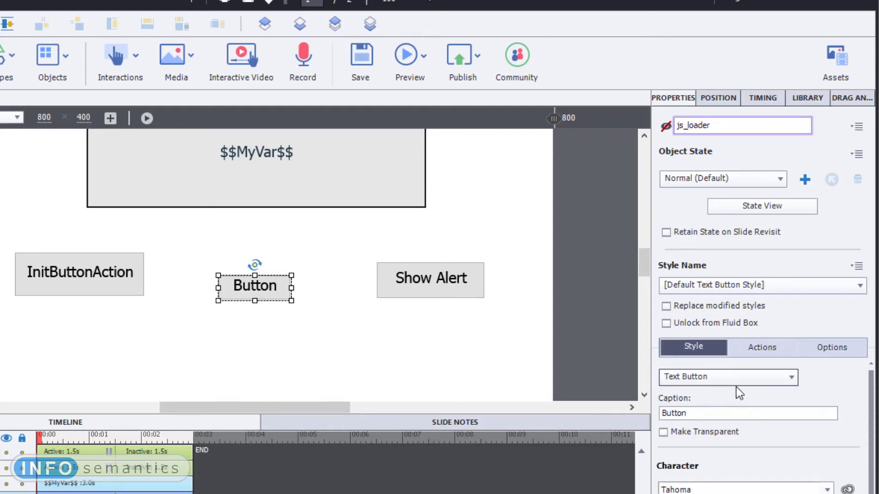
{"action": "double_click", "coordinate": [699, 408]}
{"action": "key", "text": "ctrl+v"}
{"action": "key", "text": "Return"}
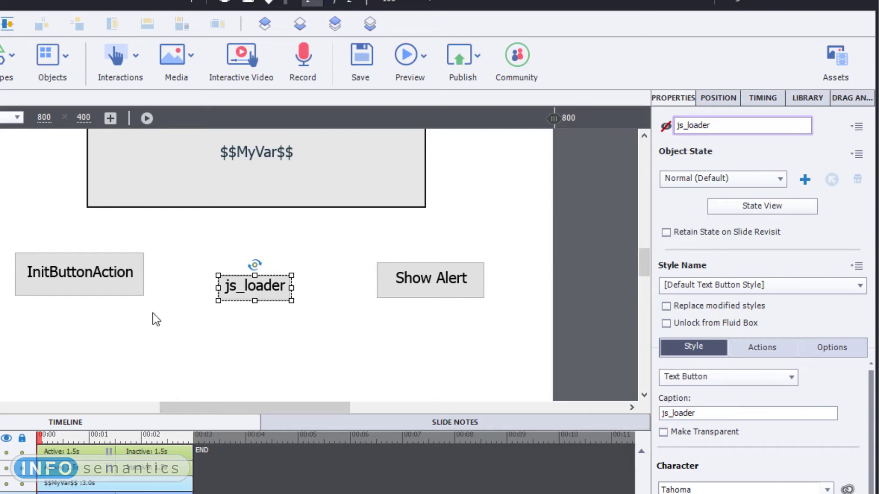
- Make the InitButtonAction button assign xcmndLoadJSFromAction with js_loader on success, with Continue Playing the Project turned off
{"action": "left_click", "coordinate": [98, 282]}
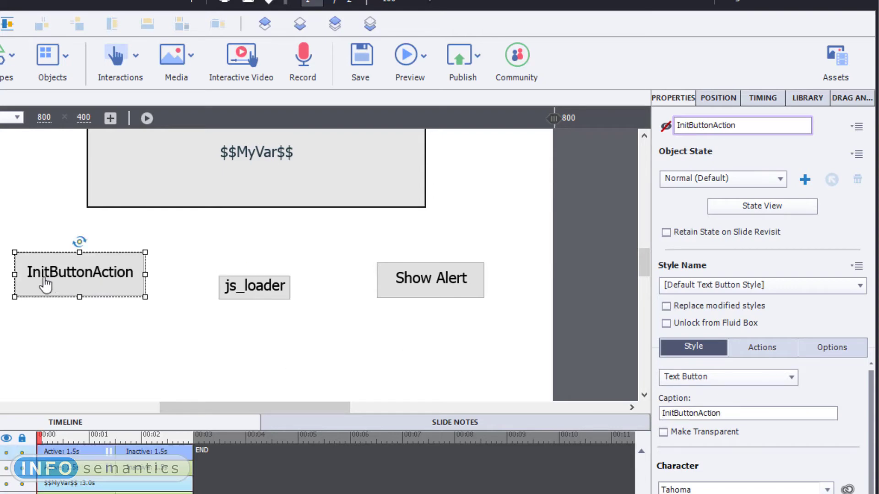
{"action": "left_click", "coordinate": [747, 351]}
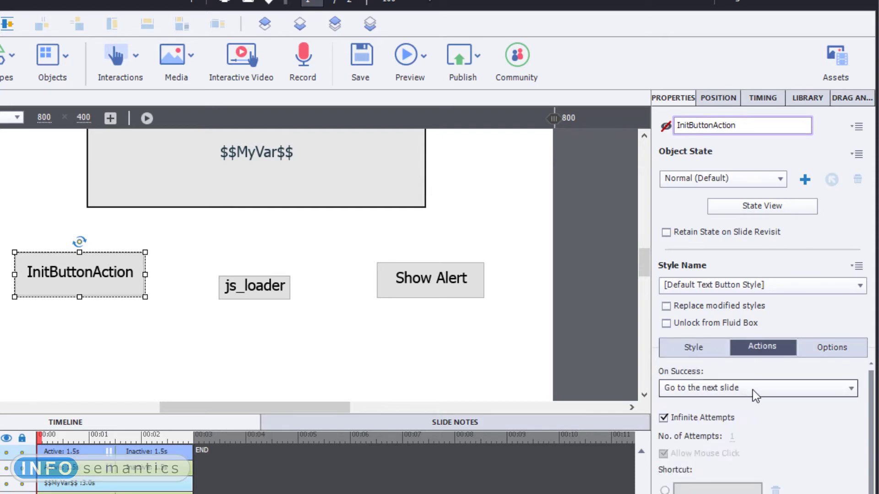
{"action": "left_click", "coordinate": [752, 389]}
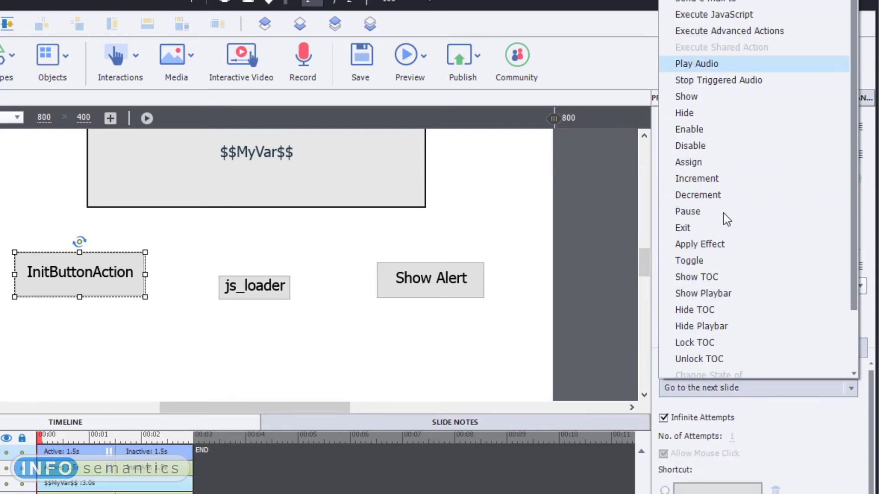
{"action": "left_click", "coordinate": [738, 163]}
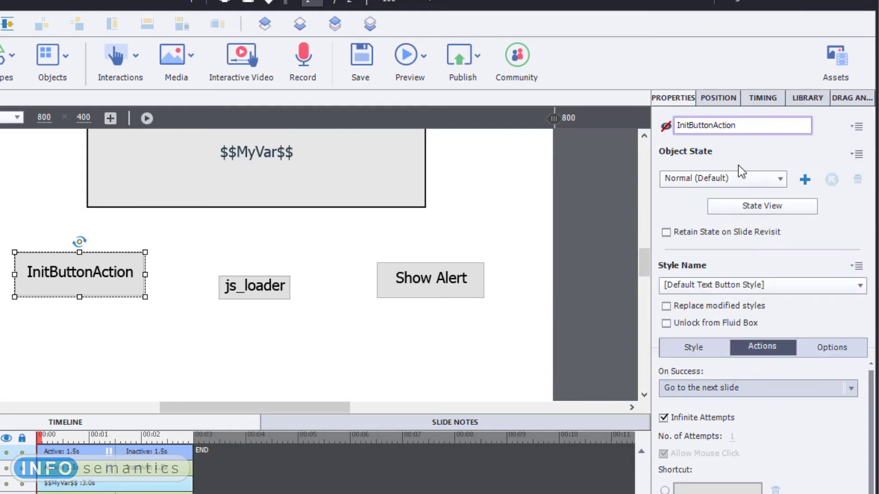
{"action": "left_click", "coordinate": [754, 418]}
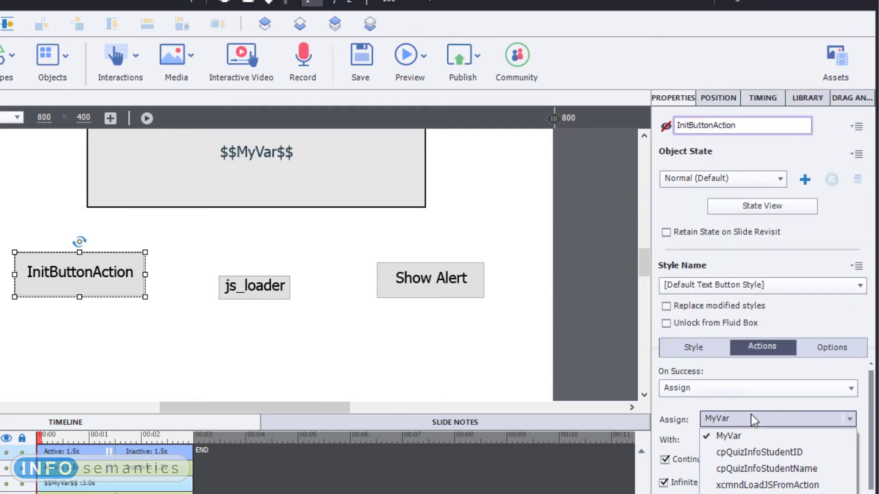
{"action": "left_click", "coordinate": [783, 486]}
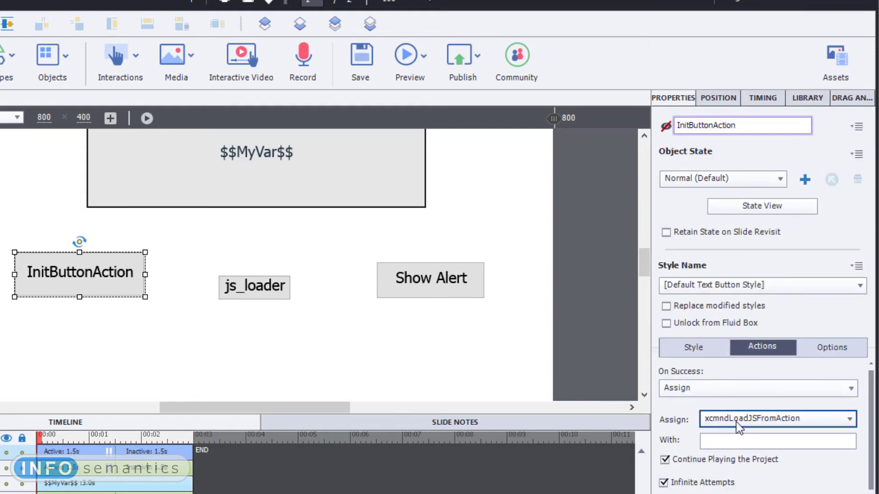
{"action": "left_click", "coordinate": [778, 441]}
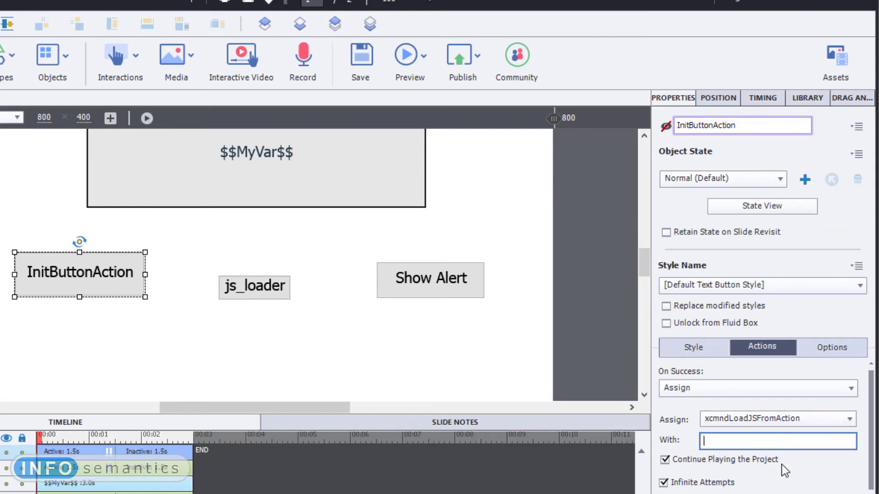
{"action": "key", "text": "ctrl+v"}
{"action": "left_click_drag", "start_coordinate": [765, 441], "coordinate": [645, 440]}
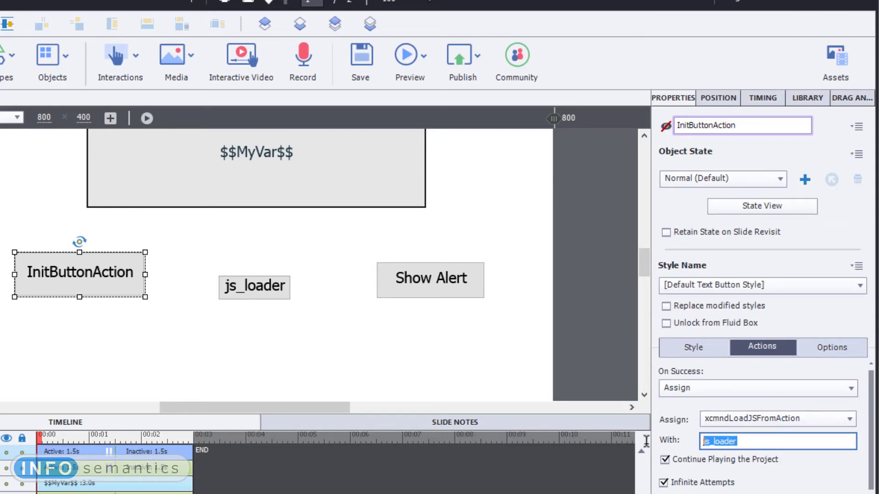
{"action": "left_click", "coordinate": [758, 441]}
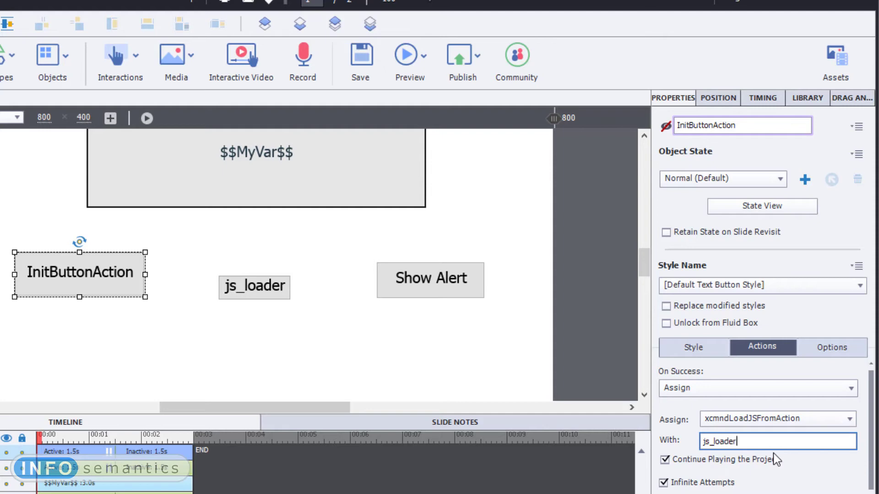
{"action": "key", "text": "Return"}
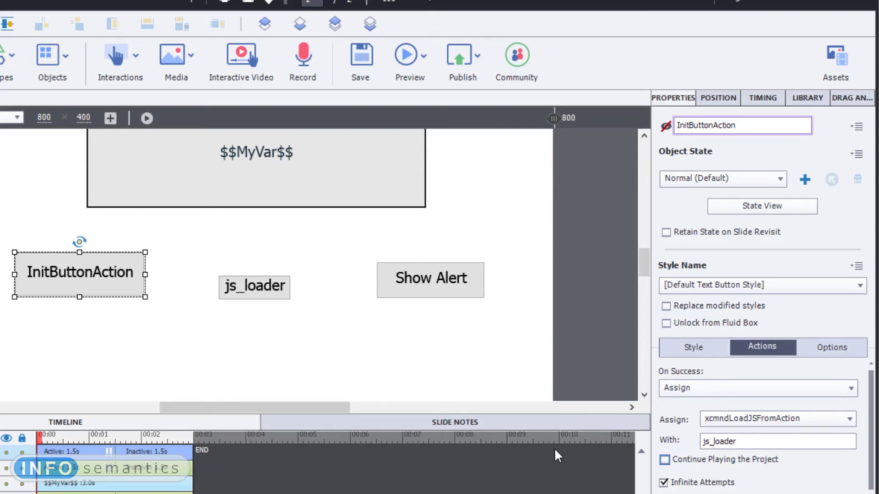
- Preview the project in the browser, start playback, trigger the Show Alert button and dismiss the popup
{"action": "left_click", "coordinate": [361, 360]}
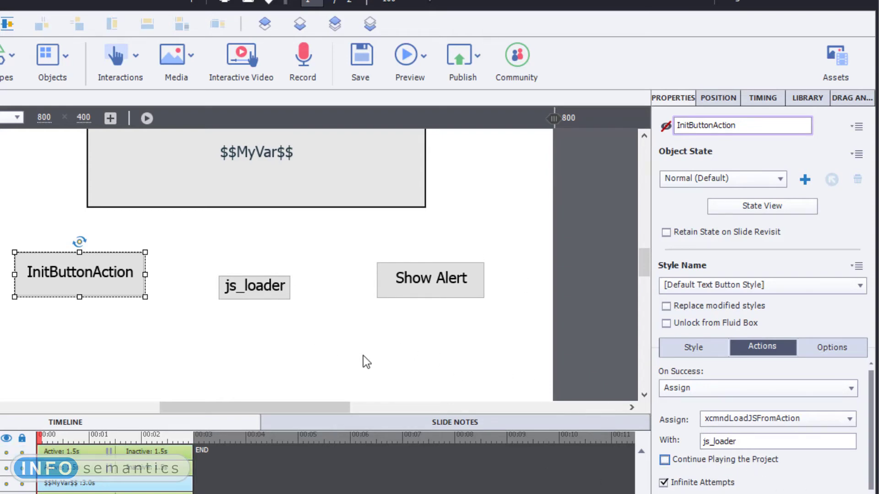
{"action": "left_click", "coordinate": [424, 61]}
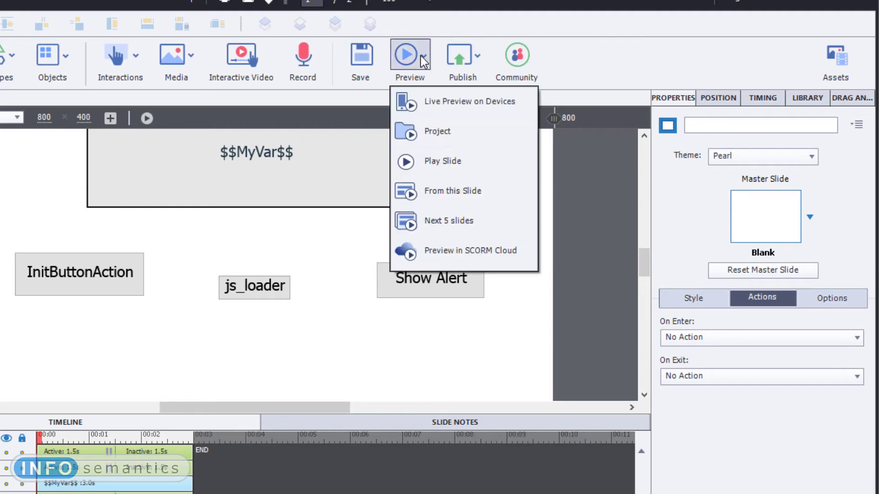
{"action": "left_click", "coordinate": [452, 136]}
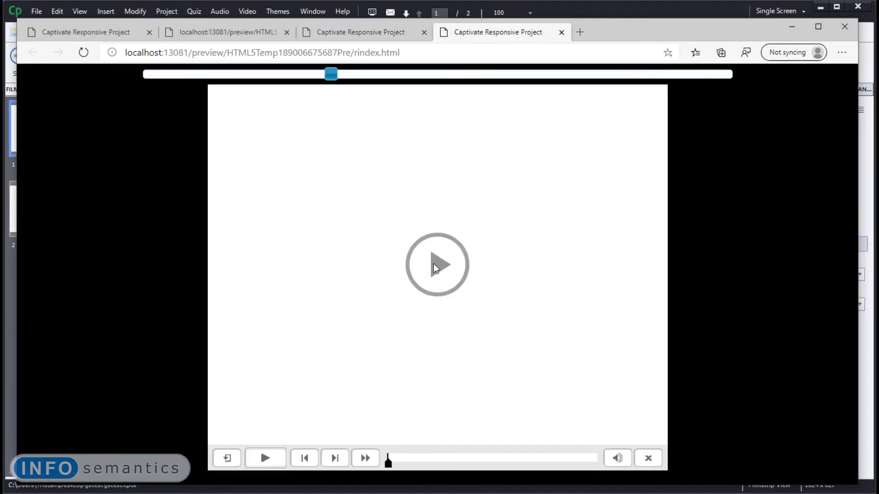
{"action": "left_click", "coordinate": [434, 267]}
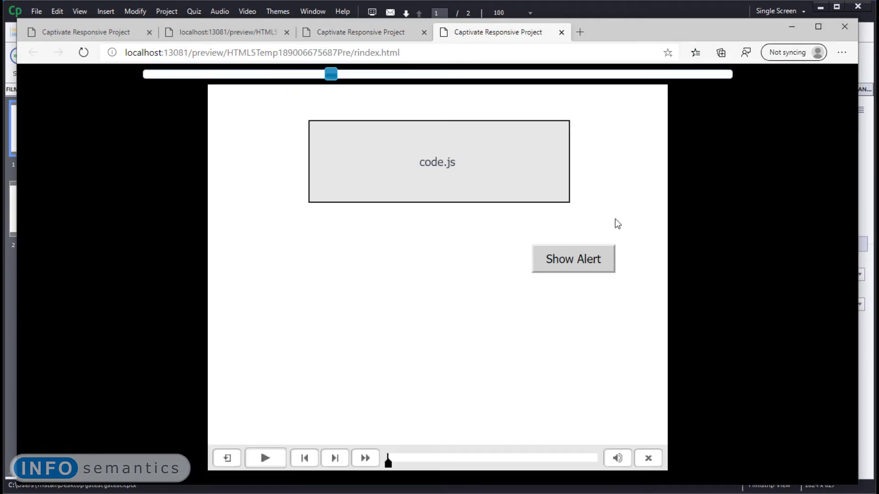
{"action": "left_click", "coordinate": [558, 254]}
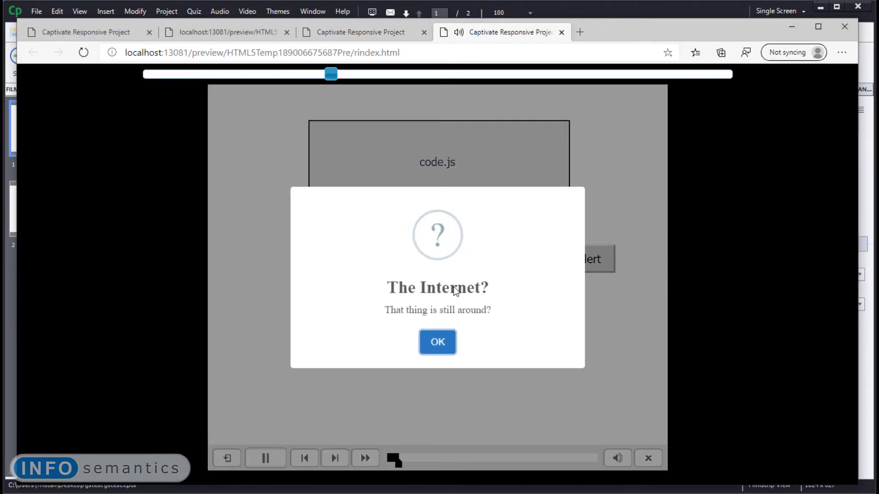
{"action": "left_click", "coordinate": [437, 342]}
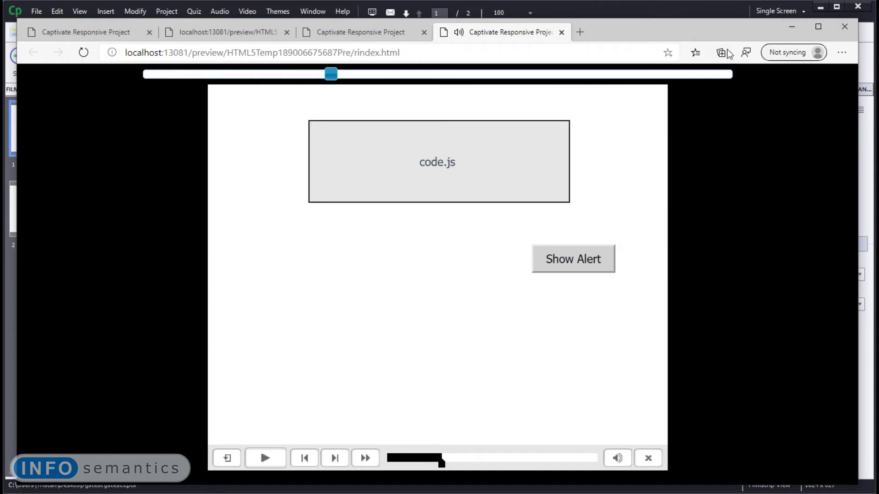
- Return to Captivate and change the InitButtonAction button's xcmndLoadJSFromAction assignment value to js_#
{"action": "left_click", "coordinate": [789, 28]}
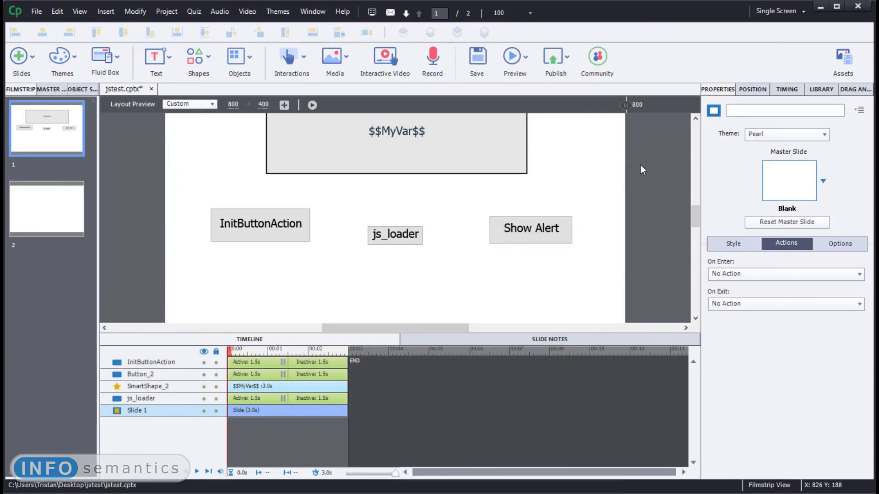
{"action": "left_click", "coordinate": [270, 236]}
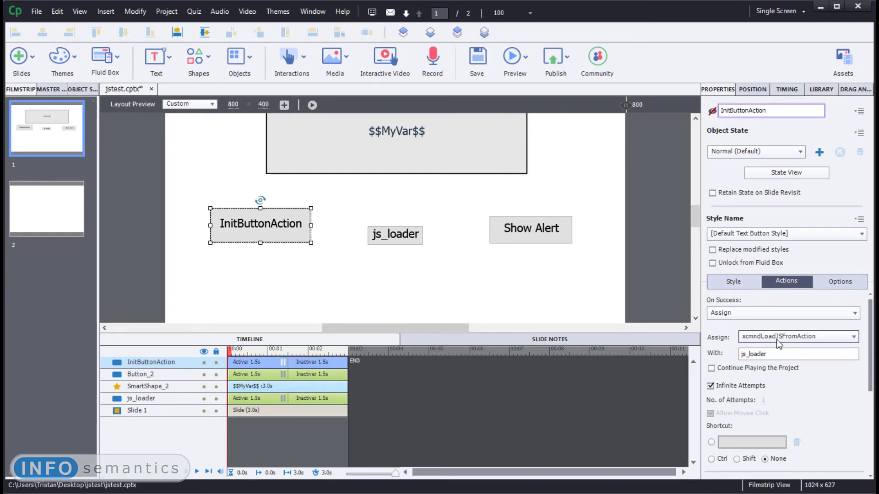
{"action": "left_click_drag", "start_coordinate": [782, 354], "coordinate": [749, 360]}
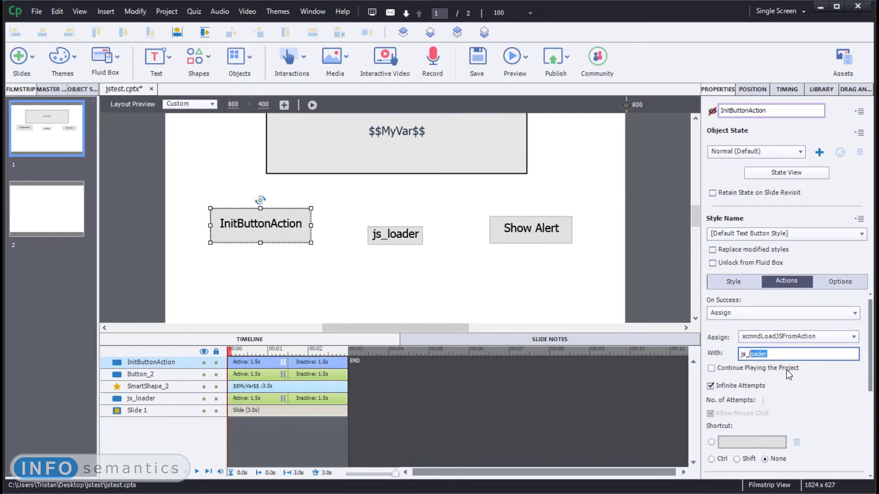
{"action": "key", "text": "BackSpace"}
{"action": "key", "text": "Return"}
{"action": "left_click_drag", "start_coordinate": [750, 355], "coordinate": [725, 355]}
{"action": "left_click", "coordinate": [429, 280]}
- Duplicate the js_loader button, place the copy directly below the original and rename it js_loader2
{"action": "left_click", "coordinate": [392, 241]}
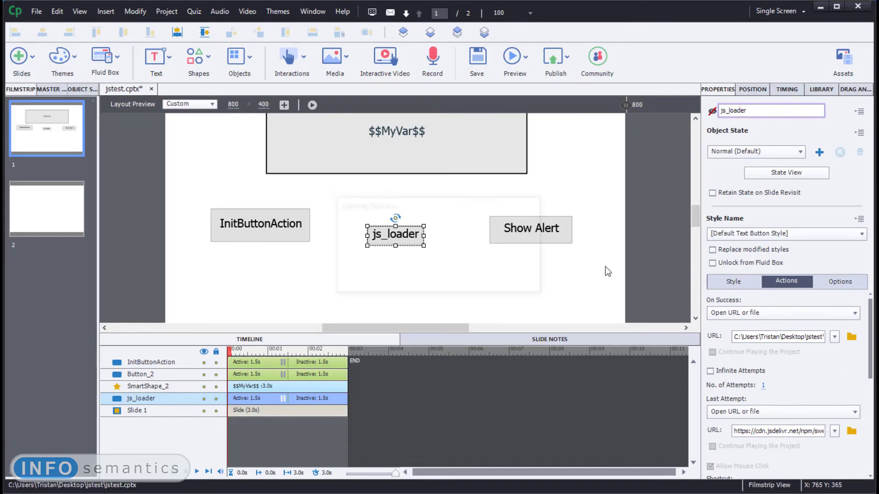
{"action": "key", "text": "ctrl+v"}
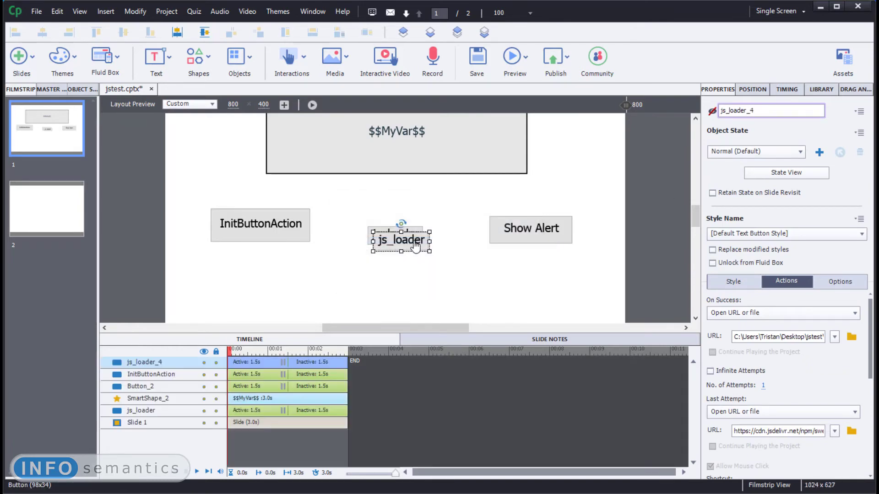
{"action": "left_click_drag", "start_coordinate": [413, 240], "coordinate": [407, 274]}
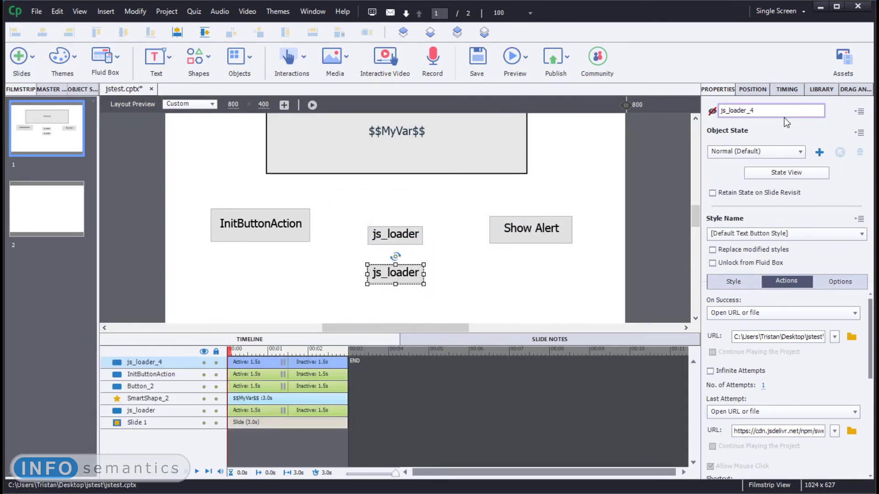
{"action": "left_click", "coordinate": [797, 111]}
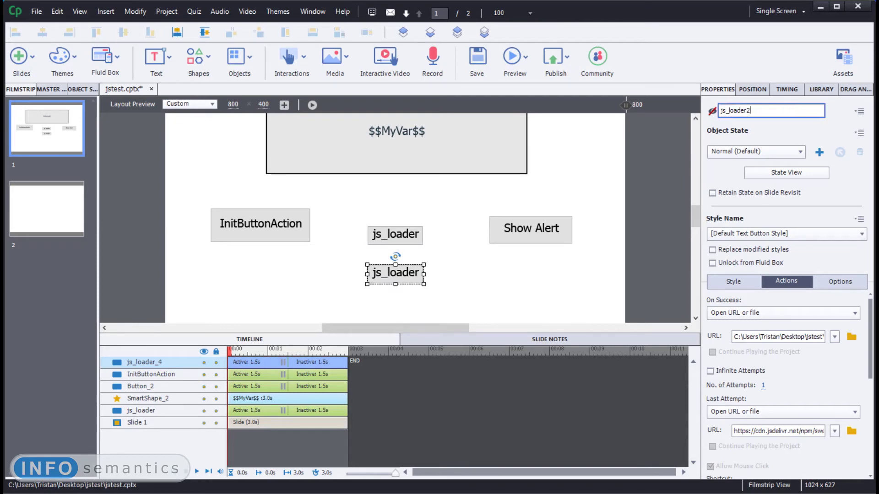
{"action": "key", "text": "Return"}
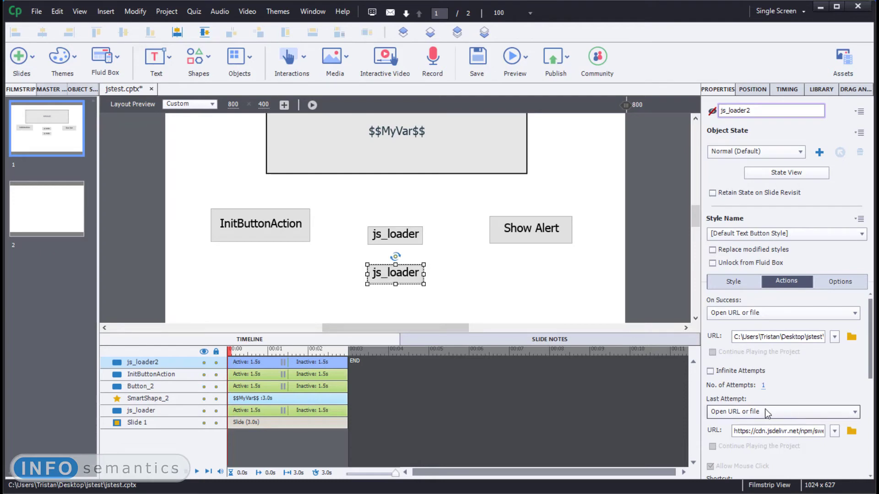
- Turn on Infinite Attempts for js_loader2 and make it open code2.js from the jstest folder on success
{"action": "left_click", "coordinate": [738, 372]}
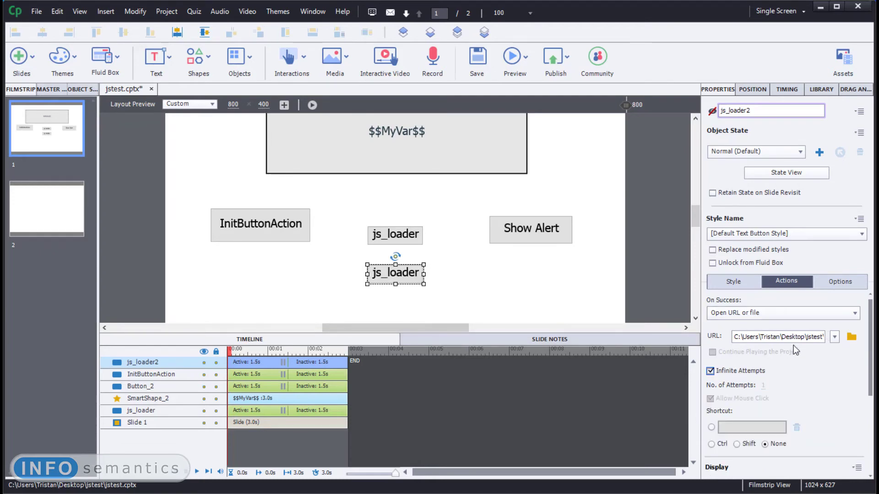
{"action": "left_click", "coordinate": [851, 337]}
{"action": "left_click", "coordinate": [293, 205]}
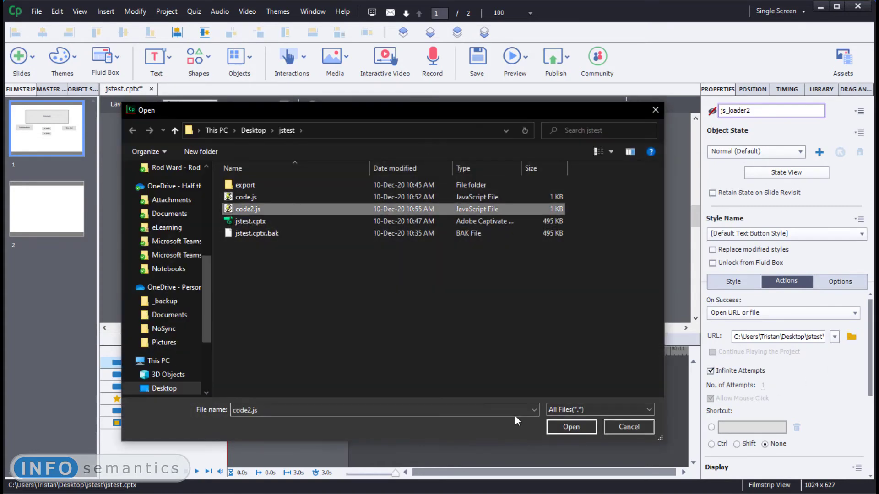
{"action": "left_click", "coordinate": [572, 427]}
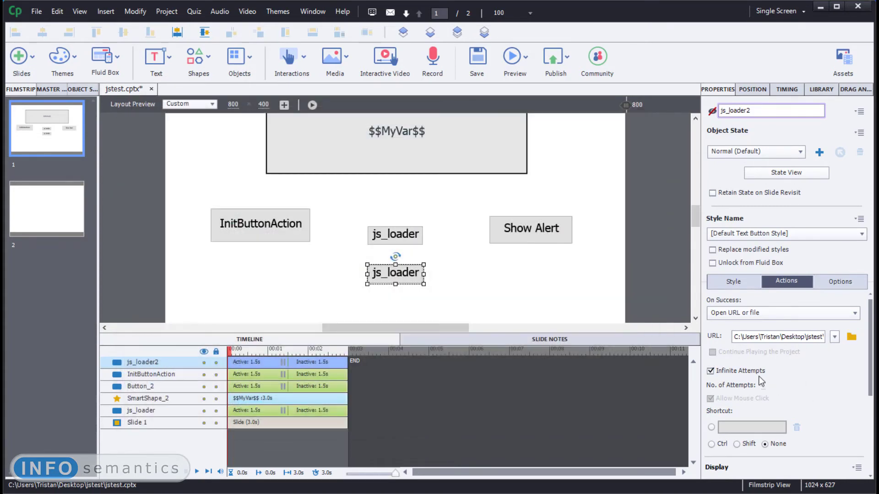
{"action": "left_click_drag", "start_coordinate": [811, 337], "coordinate": [823, 337]}
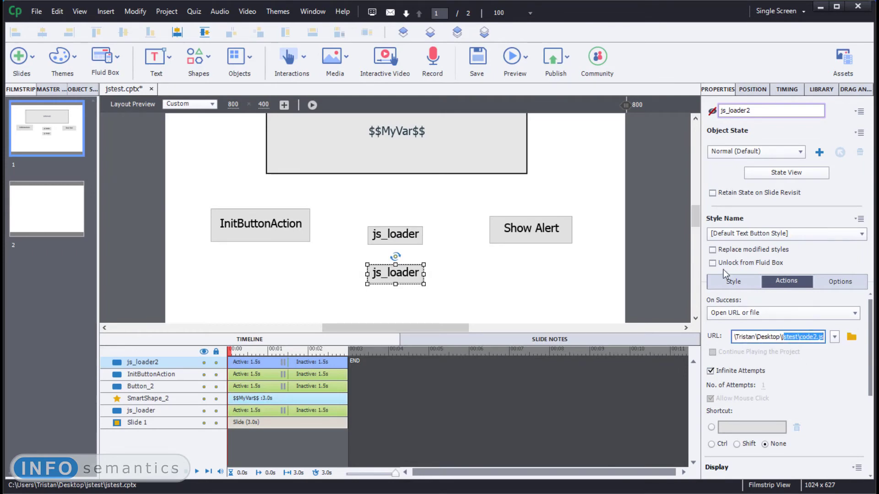
- Change the copied button's caption to js_loader2
{"action": "left_click", "coordinate": [732, 281]}
{"action": "left_click", "coordinate": [770, 331]}
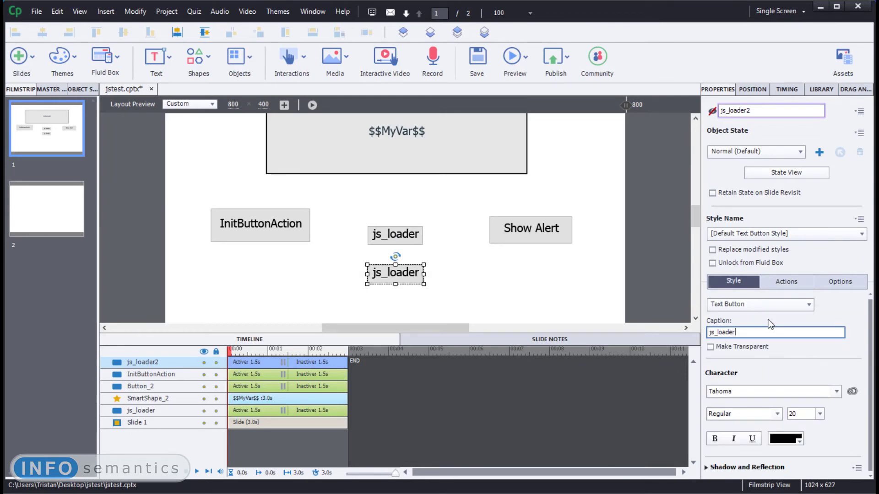
{"action": "type", "text": "2"}
{"action": "key", "text": "Return"}
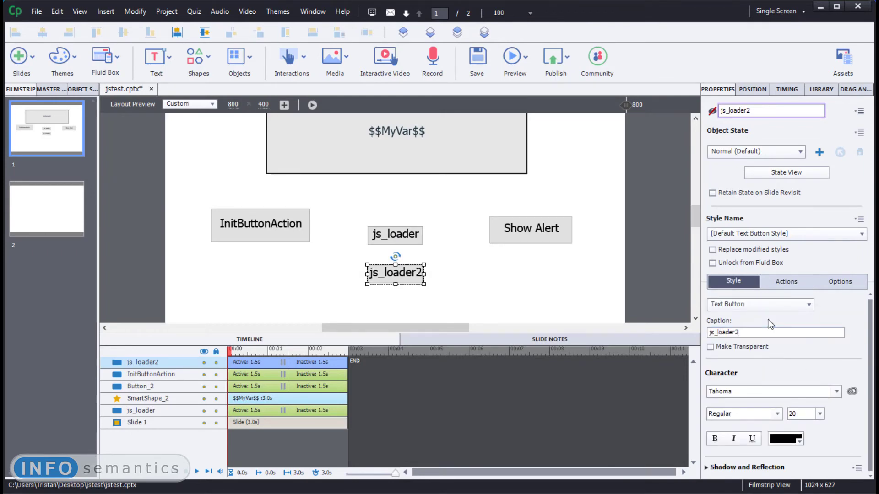
{"action": "left_click", "coordinate": [320, 267]}
- Review the InitButtonAction button's js_# assignment and the success actions of js_loader and js_loader2
{"action": "left_click", "coordinate": [287, 227]}
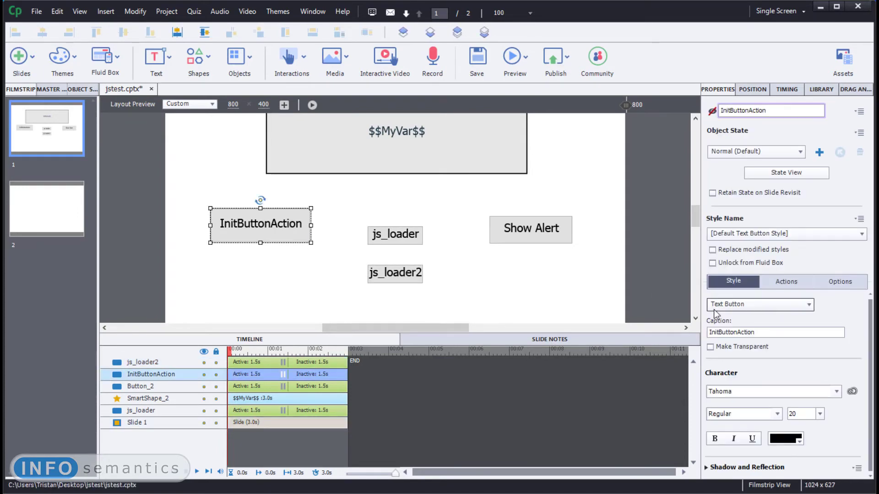
{"action": "left_click", "coordinate": [795, 288]}
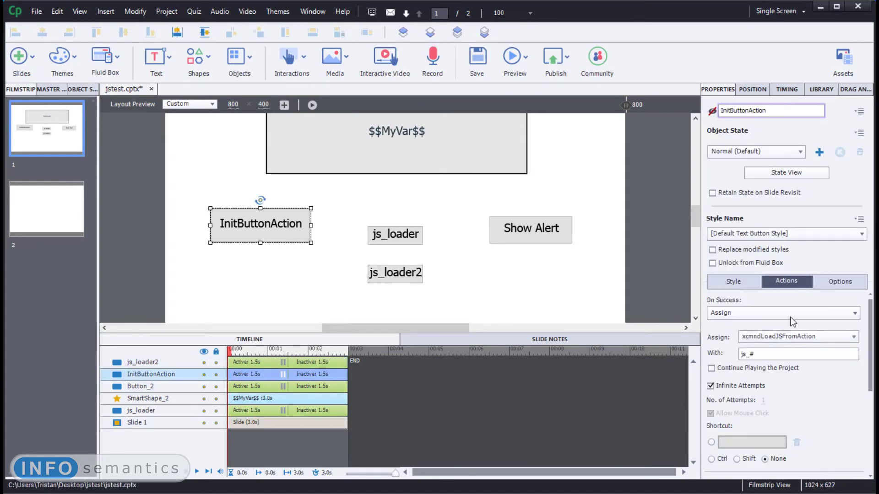
{"action": "double_click", "coordinate": [744, 354]}
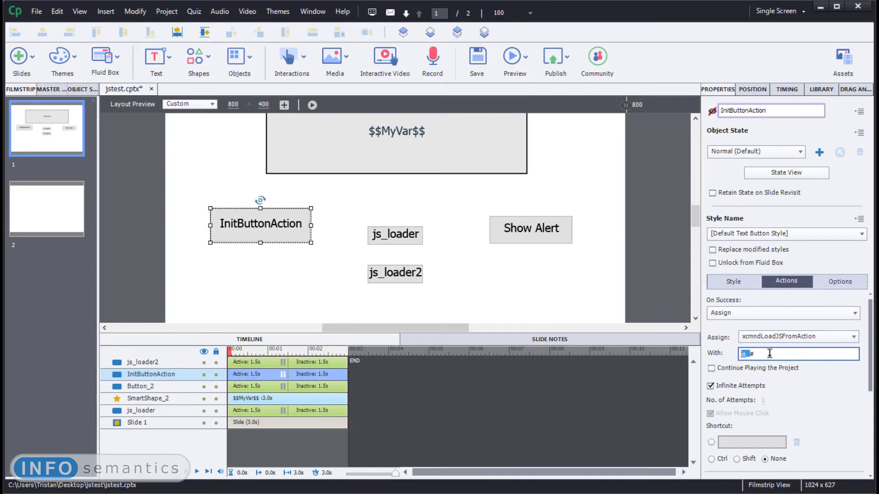
{"action": "left_click", "coordinate": [717, 355]}
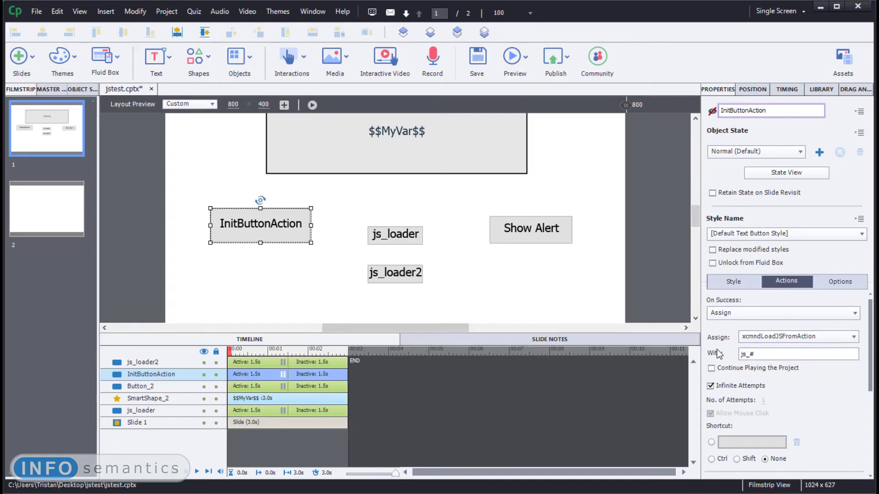
{"action": "left_click", "coordinate": [398, 235]}
{"action": "left_click", "coordinate": [411, 274]}
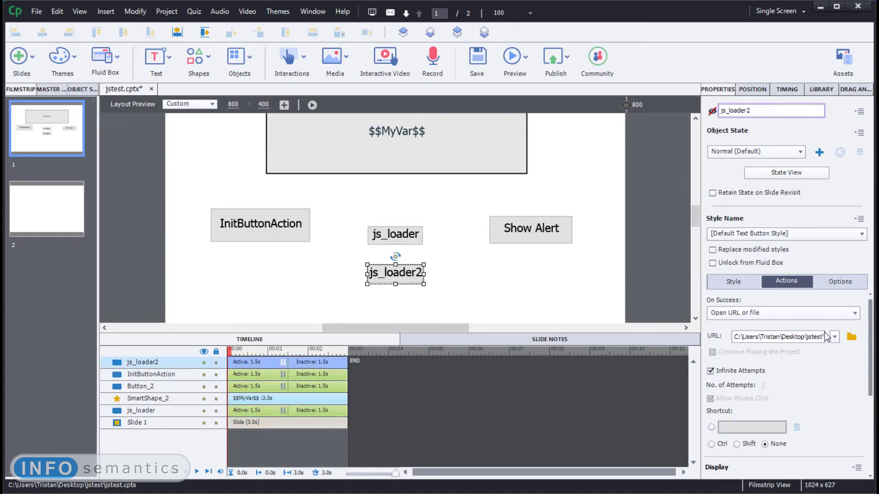
- Preview the whole project in the browser, start playback, test the Show Alert button and return to Captivate
{"action": "left_click", "coordinate": [525, 59]}
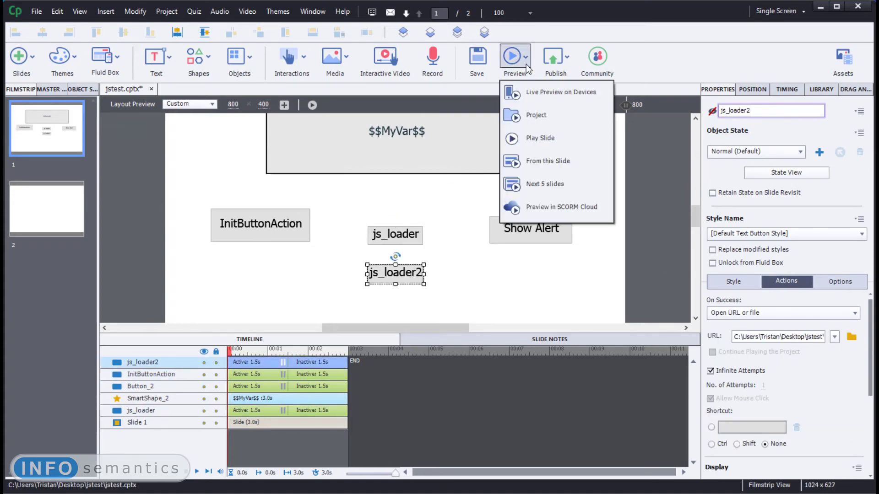
{"action": "left_click", "coordinate": [551, 117]}
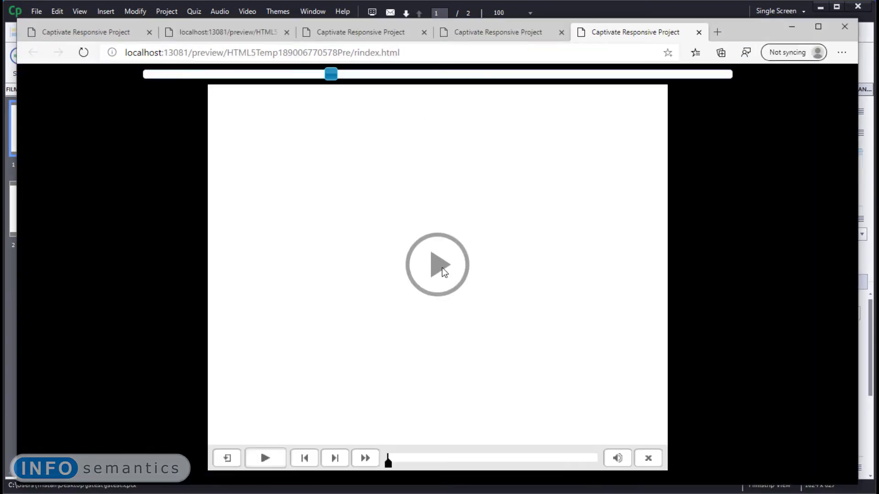
{"action": "left_click", "coordinate": [443, 272]}
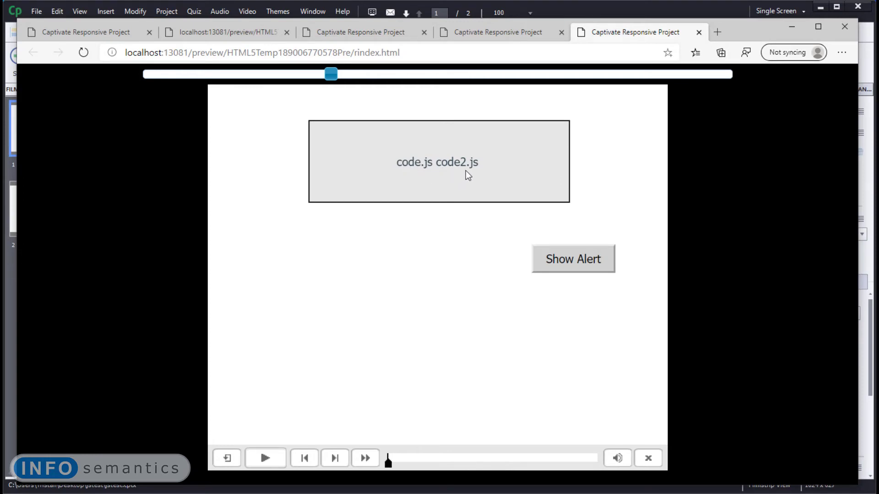
{"action": "left_click", "coordinate": [565, 270]}
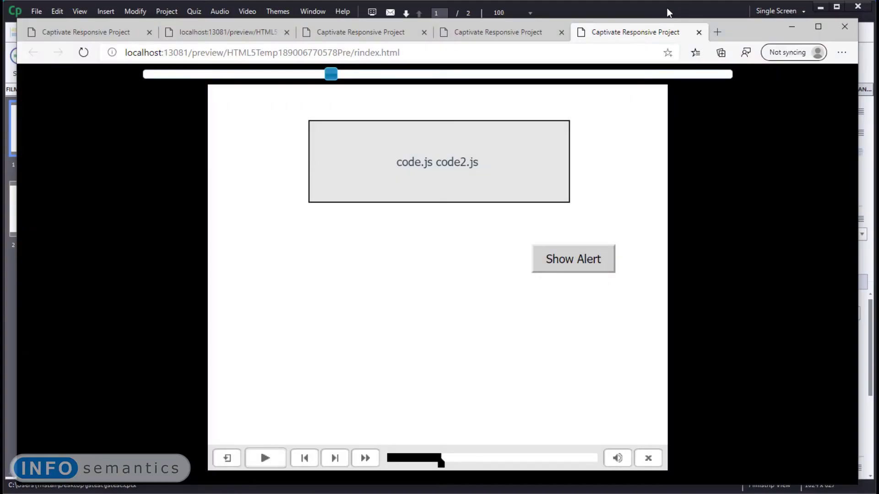
{"action": "left_click", "coordinate": [666, 8]}
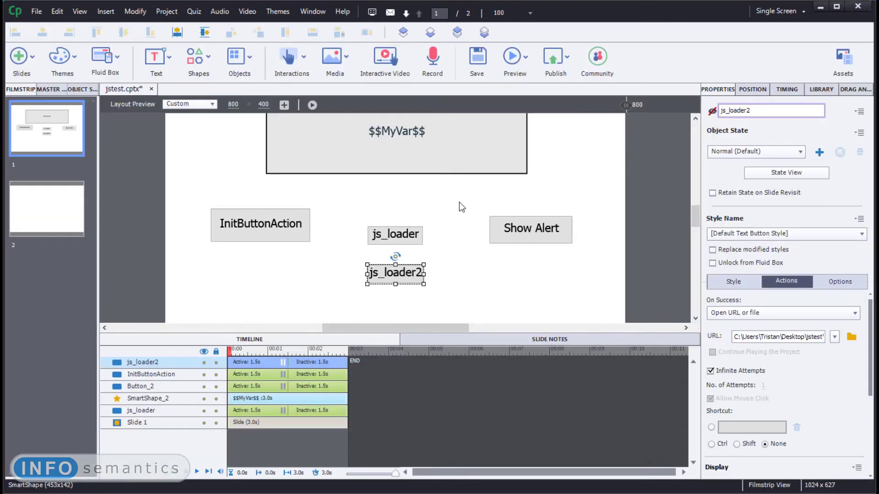
- Move the Show Alert button from slide 1 to slide 2 by cutting and pasting it
{"action": "left_click", "coordinate": [538, 232]}
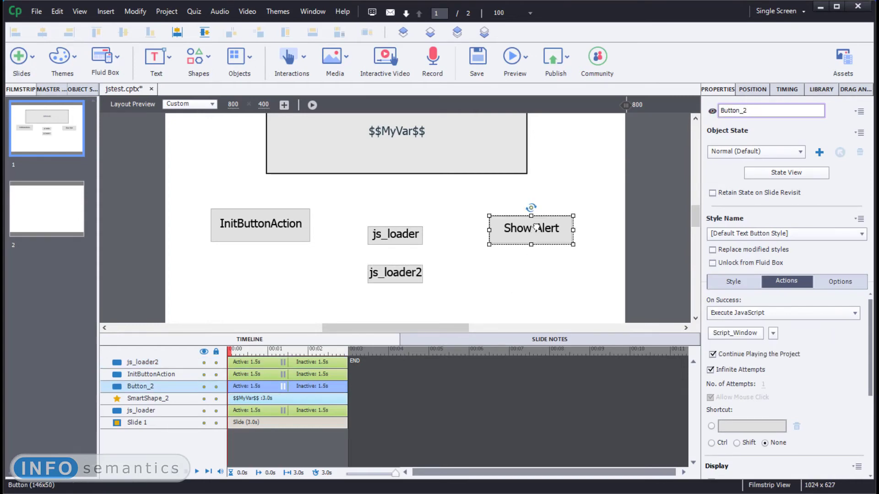
{"action": "left_click", "coordinate": [571, 259]}
{"action": "left_click", "coordinate": [48, 216]}
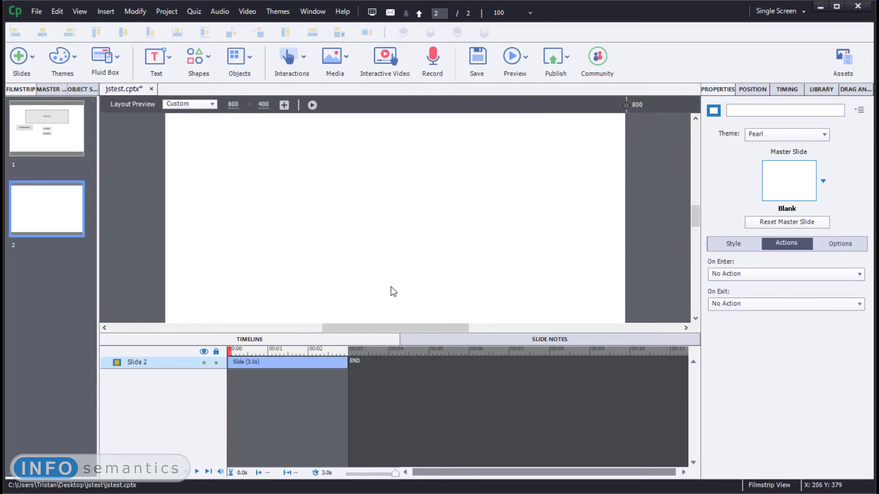
{"action": "key", "text": "ctrl+v"}
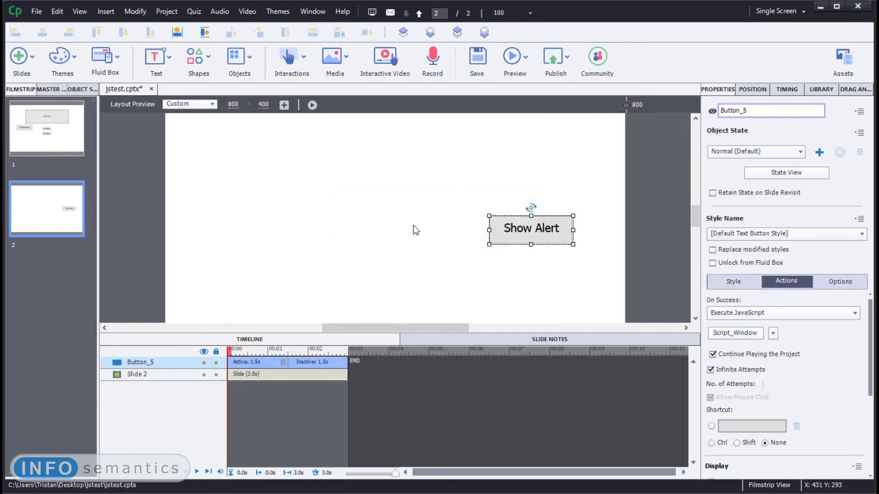
{"action": "left_click", "coordinate": [417, 222]}
- Preview the project starting from slide 2, start playback, examine the CpExtra message and return to Captivate
{"action": "left_click", "coordinate": [516, 67]}
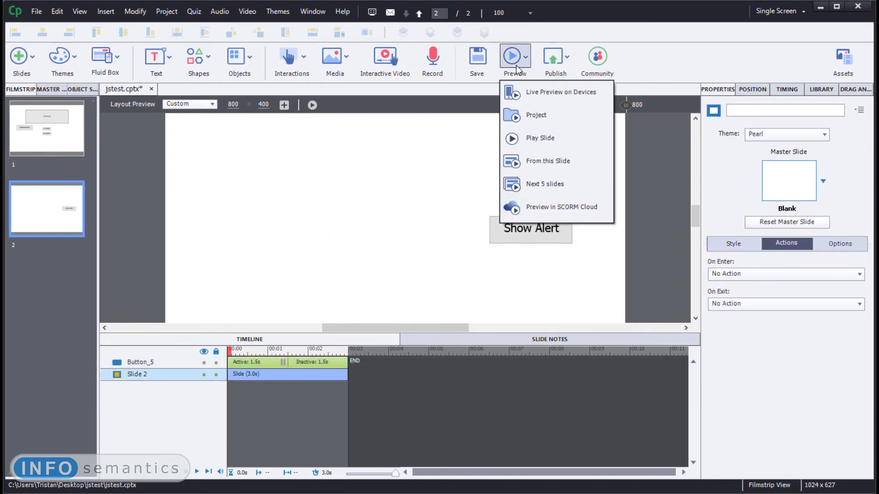
{"action": "left_click", "coordinate": [545, 175]}
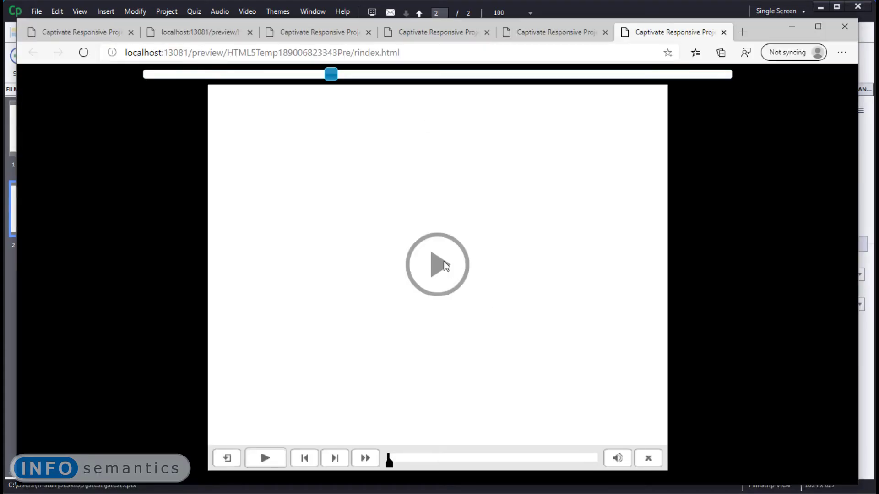
{"action": "left_click", "coordinate": [443, 262]}
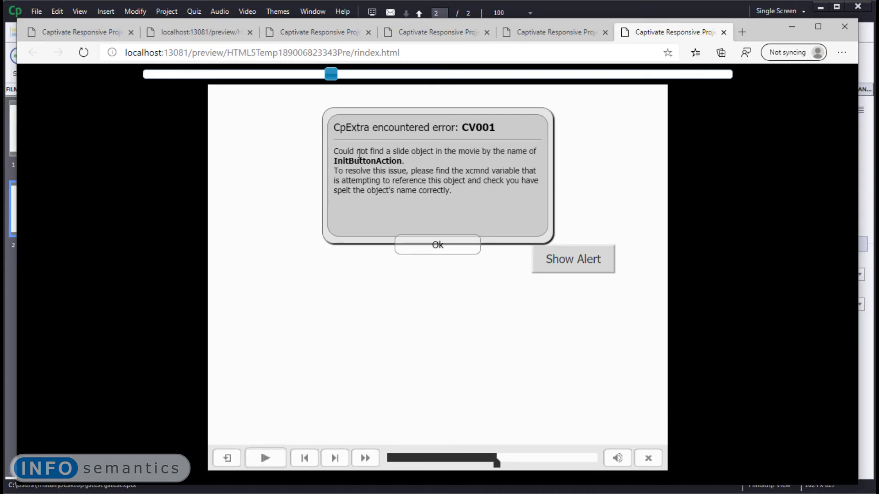
{"action": "left_click_drag", "start_coordinate": [414, 159], "coordinate": [327, 165]}
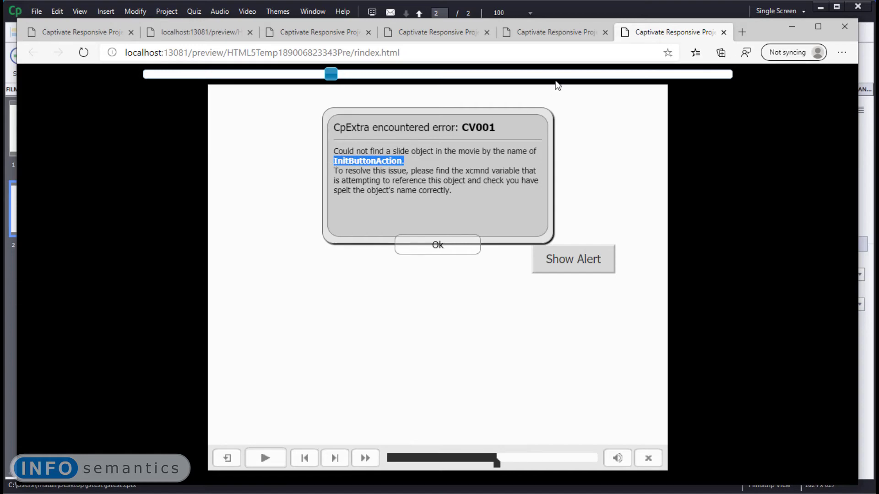
{"action": "left_click_drag", "start_coordinate": [398, 173], "coordinate": [404, 162]}
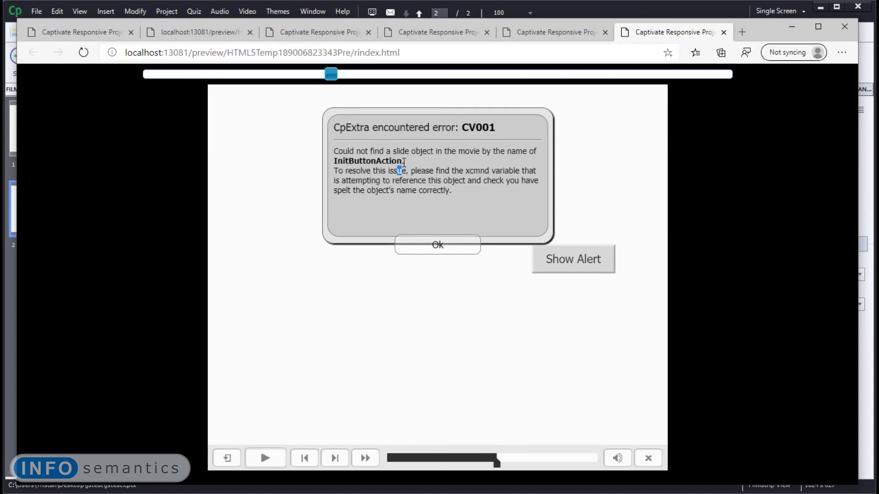
{"action": "left_click", "coordinate": [576, 6]}
{"action": "left_click", "coordinate": [67, 129]}
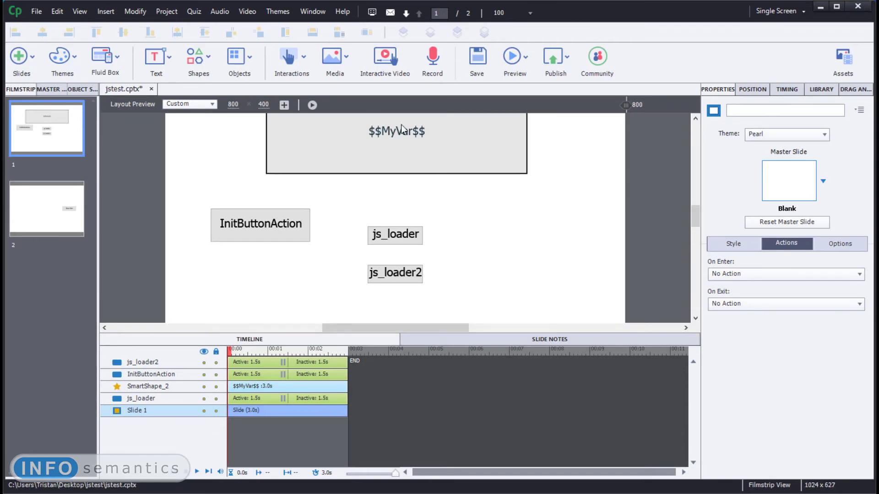
{"action": "left_click", "coordinate": [50, 219]}
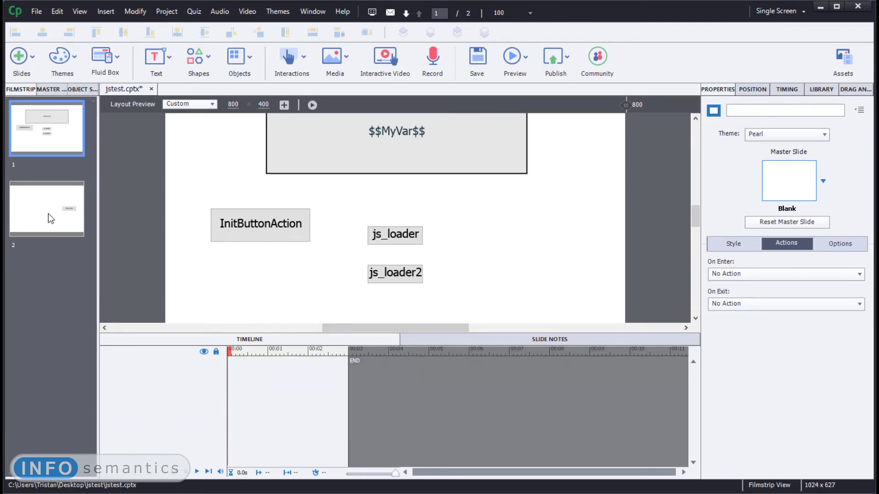
{"action": "left_click", "coordinate": [523, 58]}
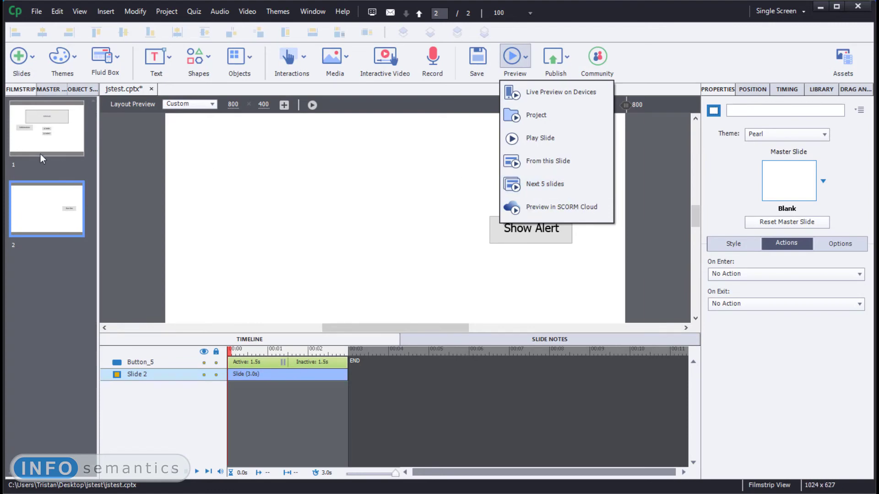
{"action": "left_click", "coordinate": [47, 135]}
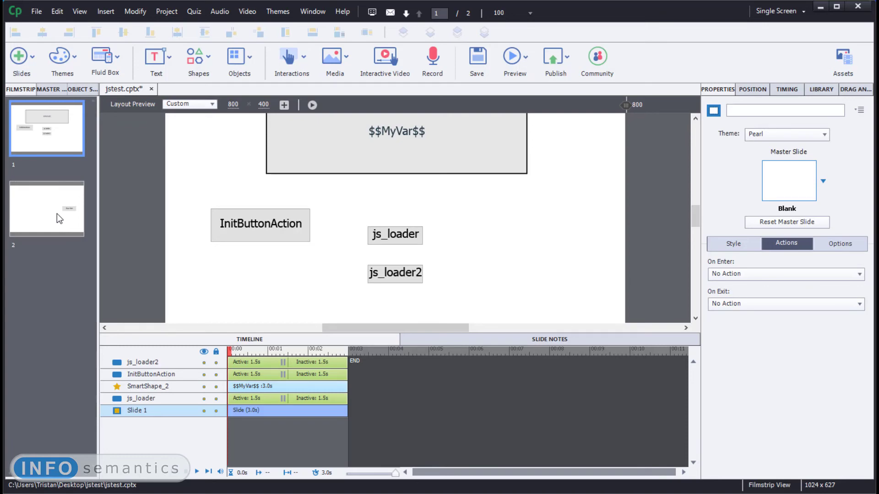
{"action": "left_click", "coordinate": [526, 57]}
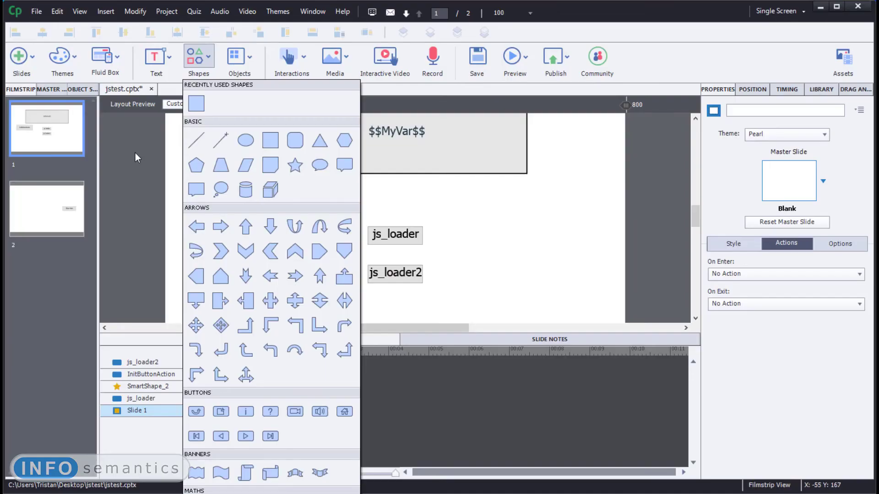
{"action": "key", "text": "Escape"}
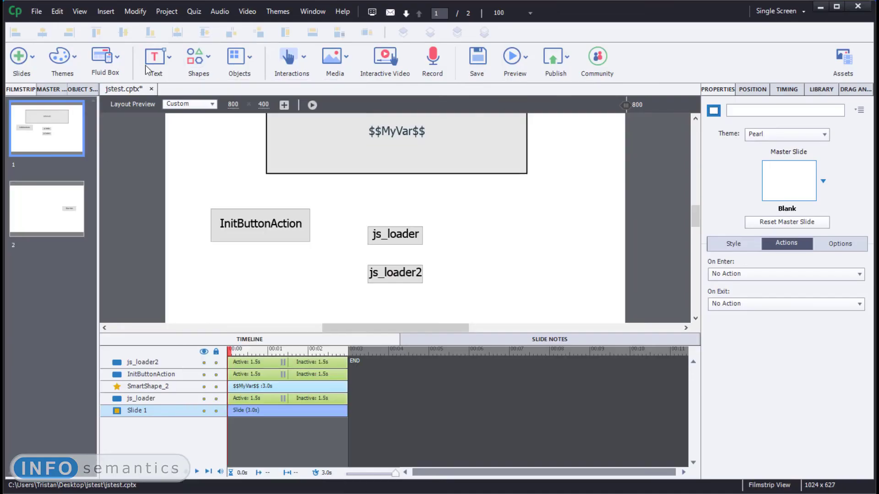
{"action": "left_click", "coordinate": [174, 13]}
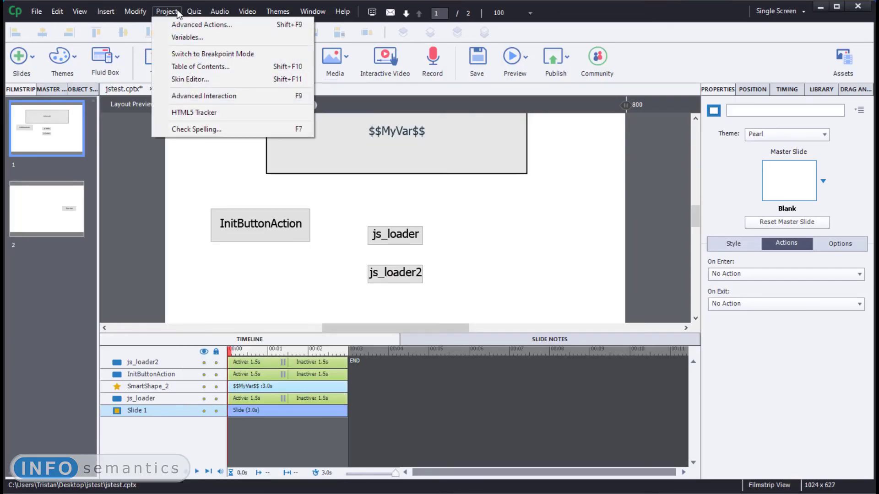
{"action": "left_click", "coordinate": [176, 37]}
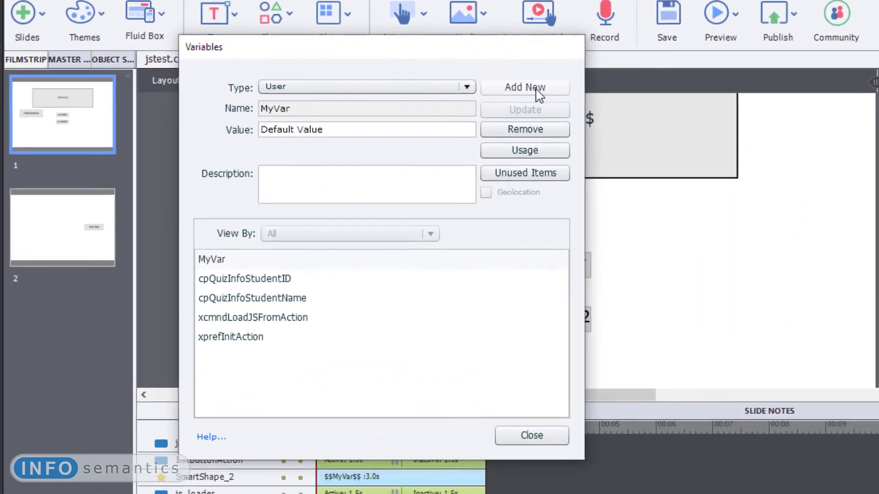
{"action": "left_click", "coordinate": [396, 109]}
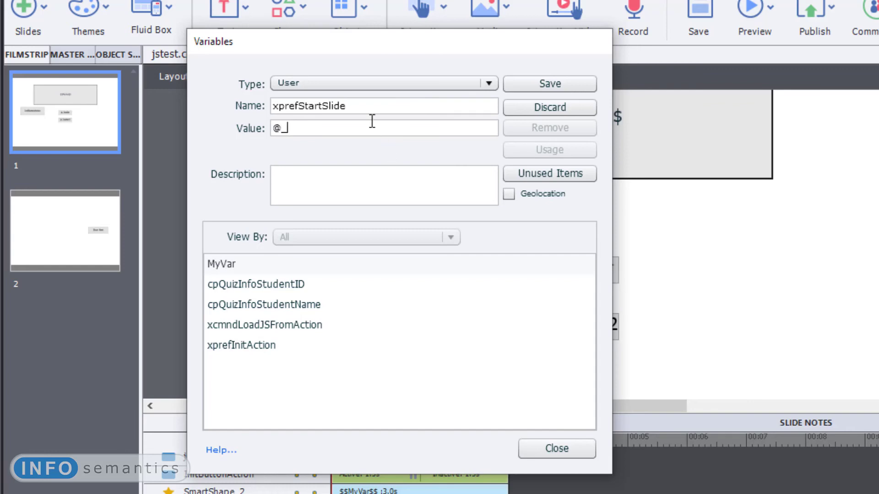
{"action": "type", "text": "startSlide"}
{"action": "double_click", "coordinate": [290, 129]}
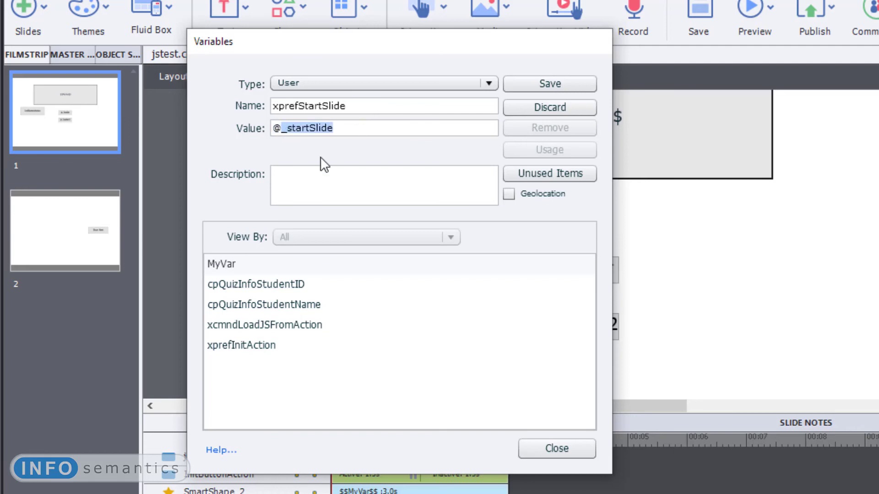
{"action": "left_click", "coordinate": [554, 88]}
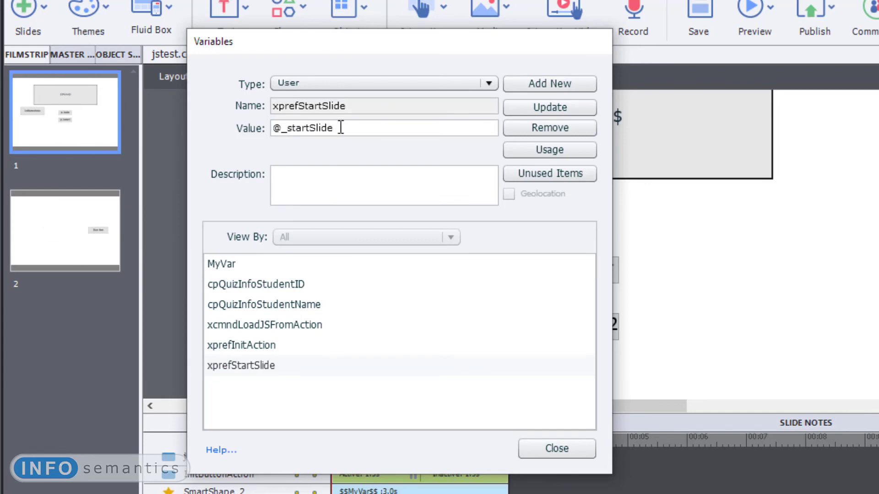
- Label slide 2 as name_startSlide, reusing the _startSlide text copied from the xprefStartSlide variable's value
{"action": "left_click_drag", "start_coordinate": [341, 128], "coordinate": [283, 153]}
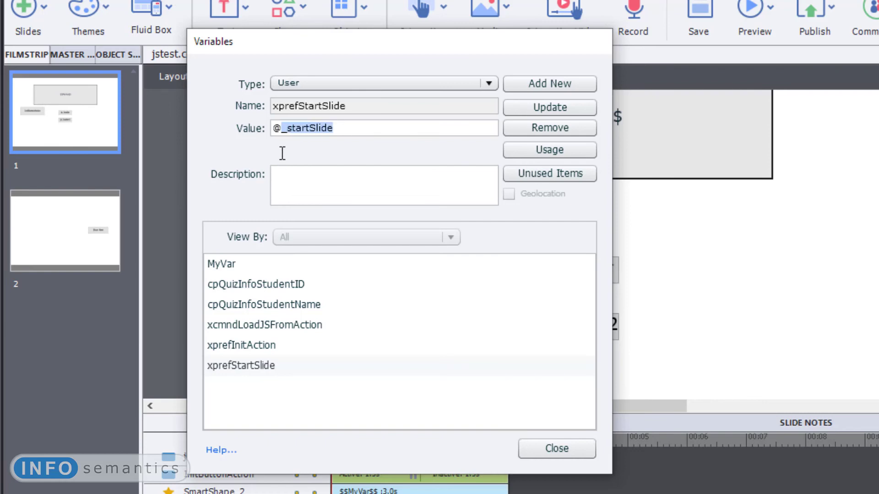
{"action": "left_click_drag", "start_coordinate": [351, 128], "coordinate": [282, 140]}
{"action": "key", "text": "ctrl+c"}
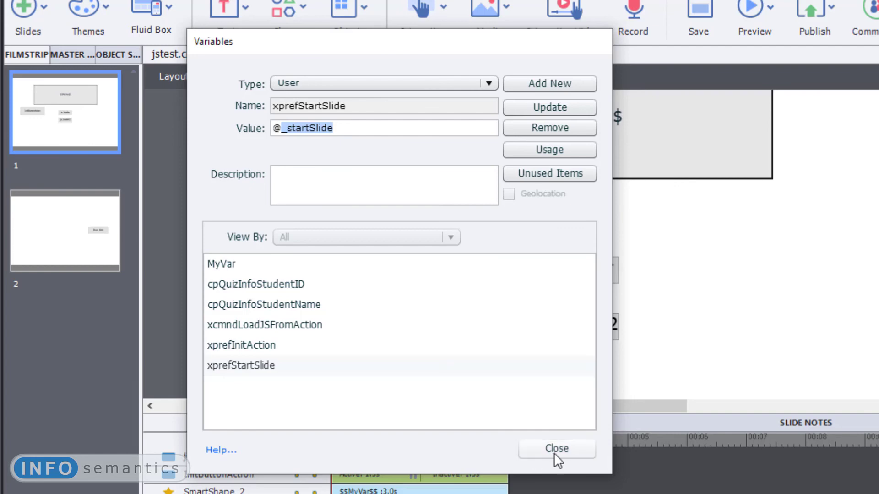
{"action": "left_click", "coordinate": [555, 451]}
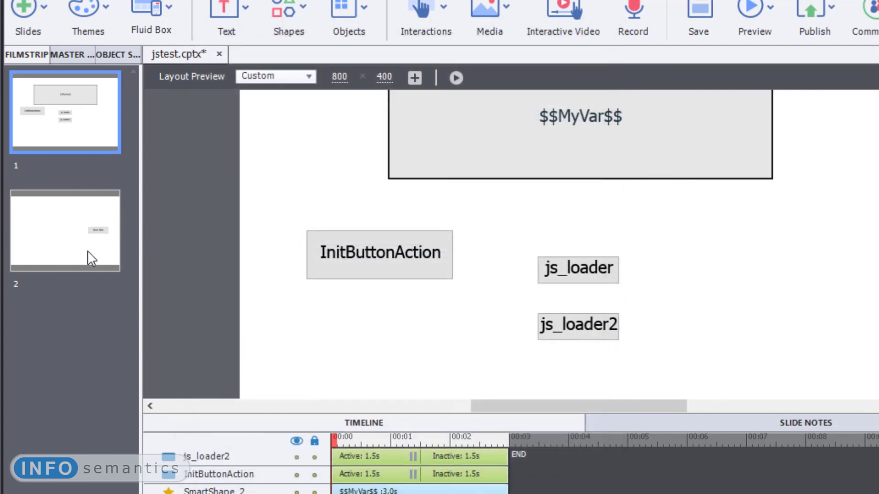
{"action": "left_click", "coordinate": [85, 251]}
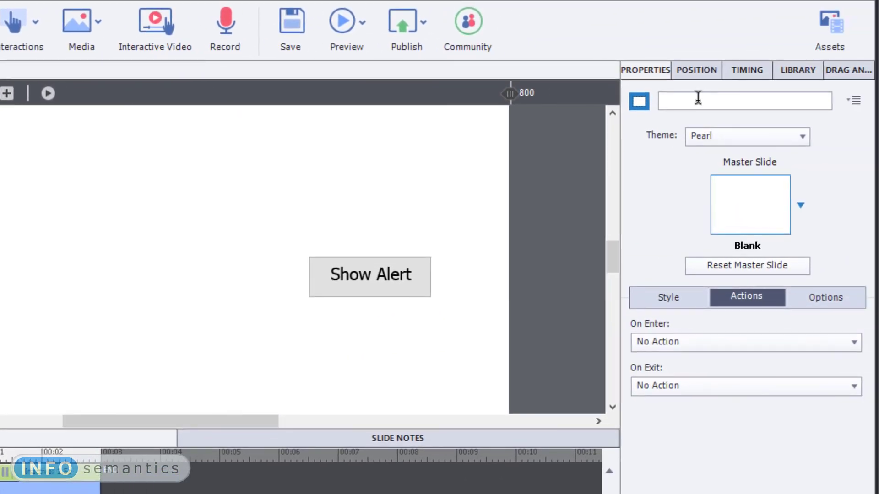
{"action": "left_click", "coordinate": [876, 90]}
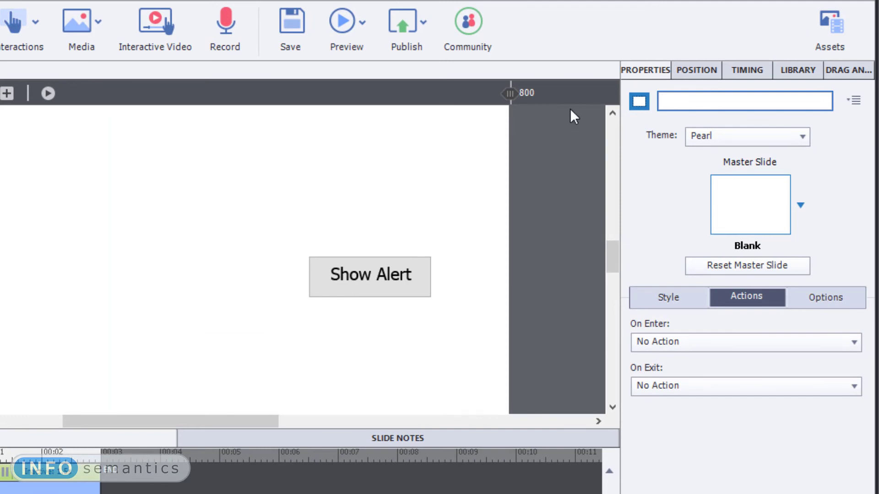
{"action": "type", "text": "name"}
{"action": "key", "text": "ctrl+v"}
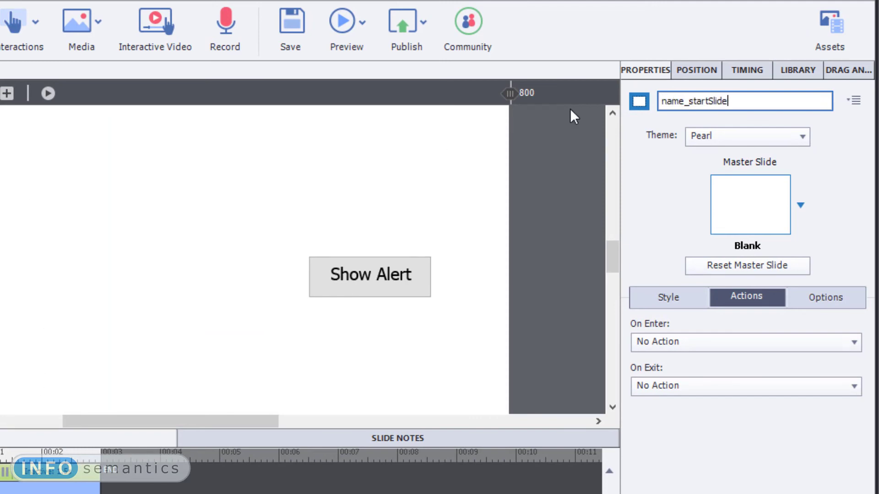
{"action": "key", "text": "Return"}
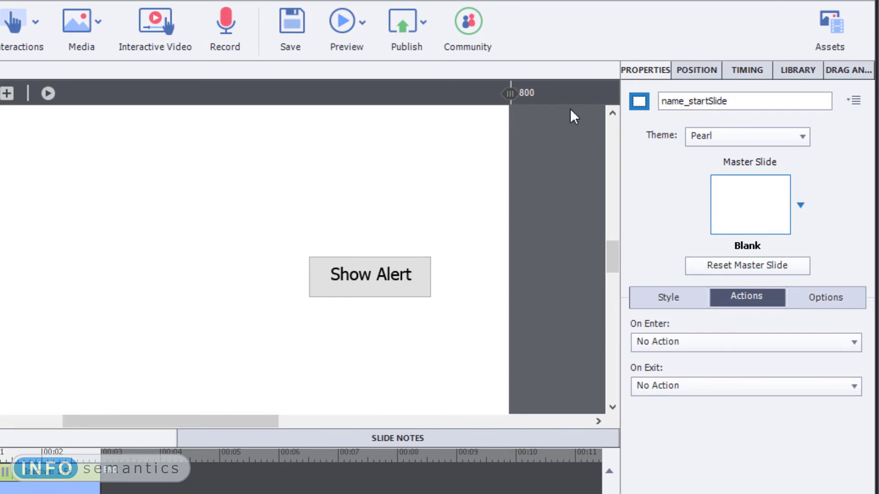
- Preview the whole project, start playback, test the Show Alert button, dismiss the alert and return to Captivate
{"action": "left_click", "coordinate": [345, 19]}
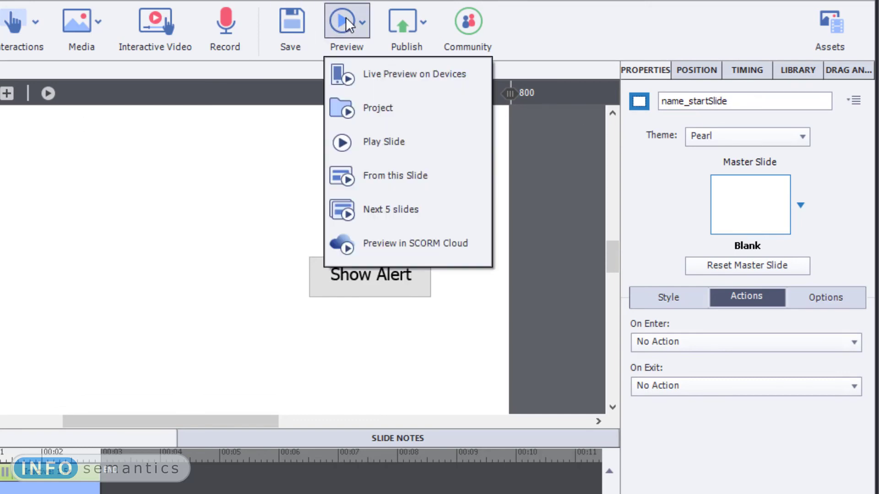
{"action": "left_click", "coordinate": [372, 106]}
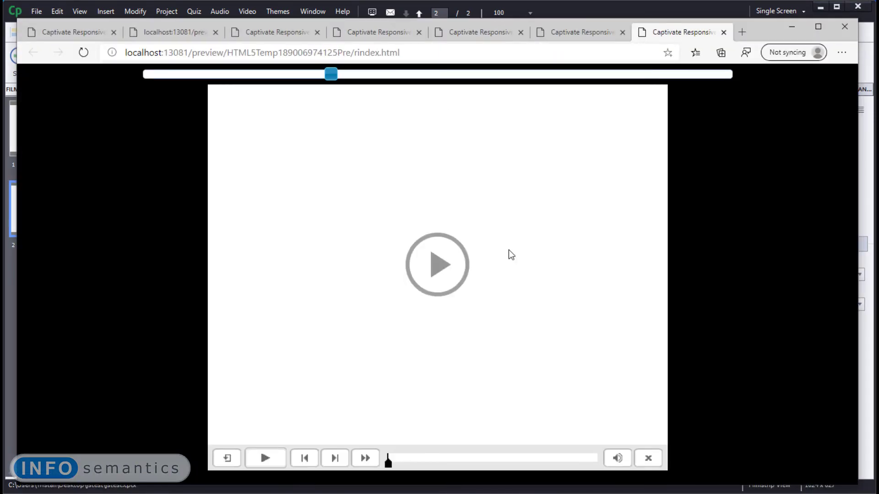
{"action": "left_click", "coordinate": [449, 266]}
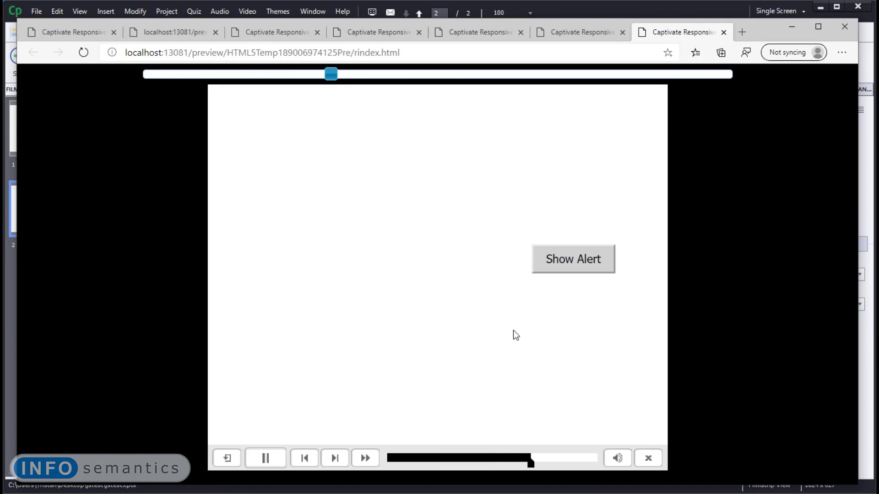
{"action": "left_click", "coordinate": [563, 269]}
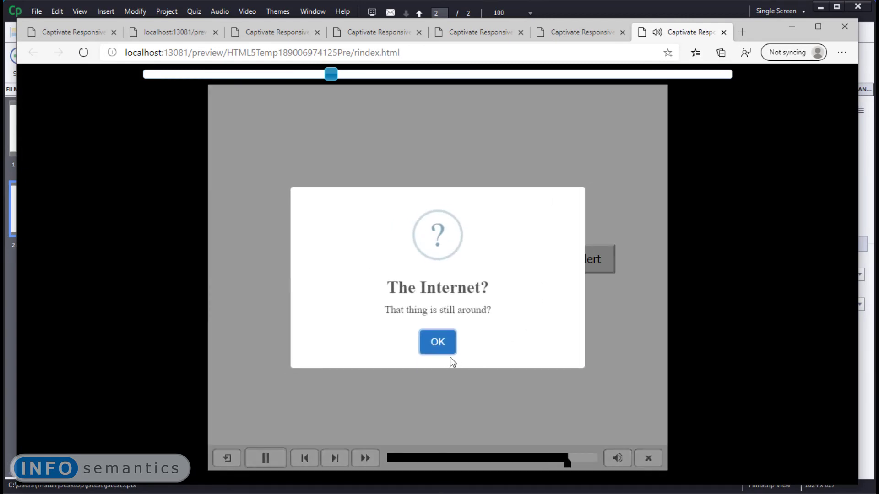
{"action": "left_click", "coordinate": [437, 344]}
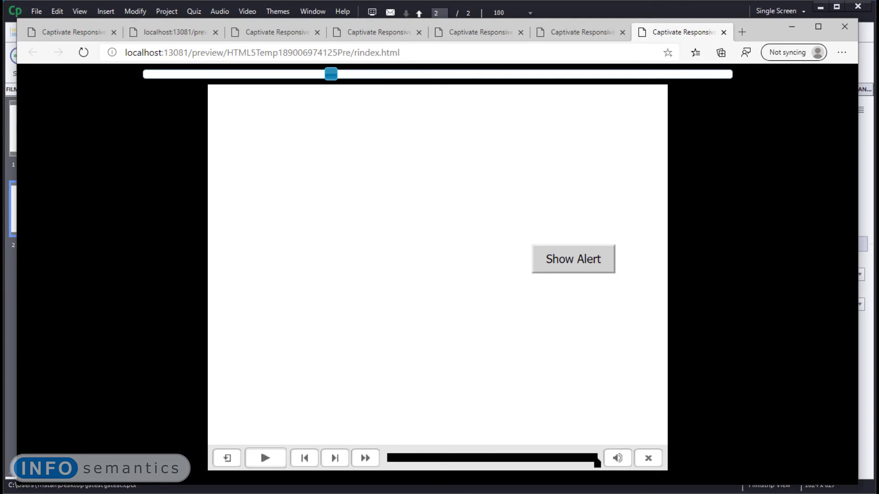
{"action": "left_click", "coordinate": [616, 10]}
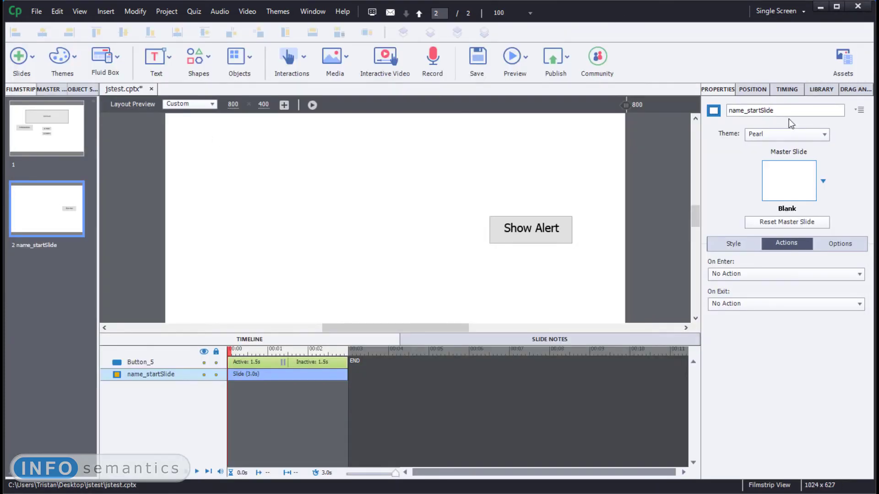
- Remove the _startSlide suffix from slide 2's label, leaving it as name
{"action": "left_click_drag", "start_coordinate": [789, 110], "coordinate": [745, 137]}
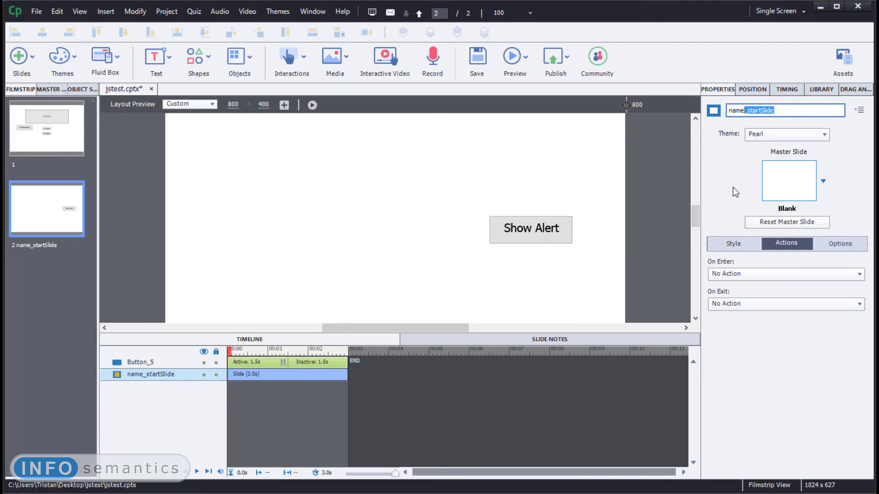
{"action": "key", "text": "BackSpace"}
{"action": "key", "text": "Return"}
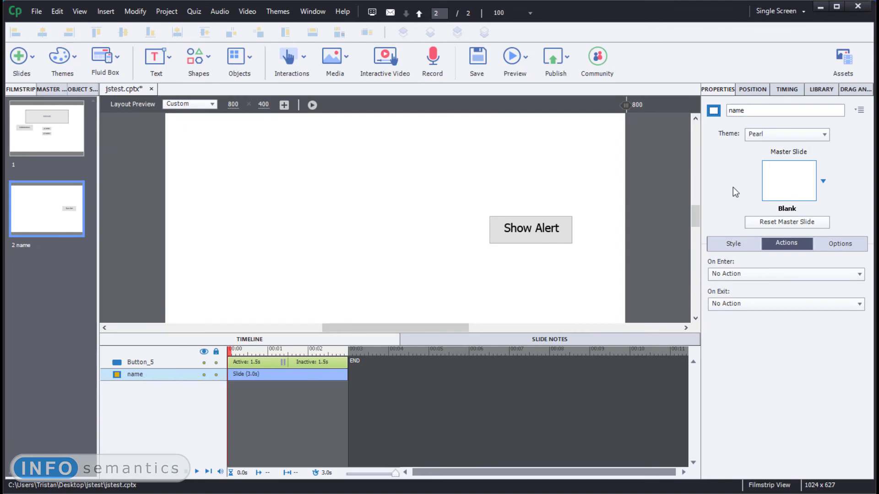